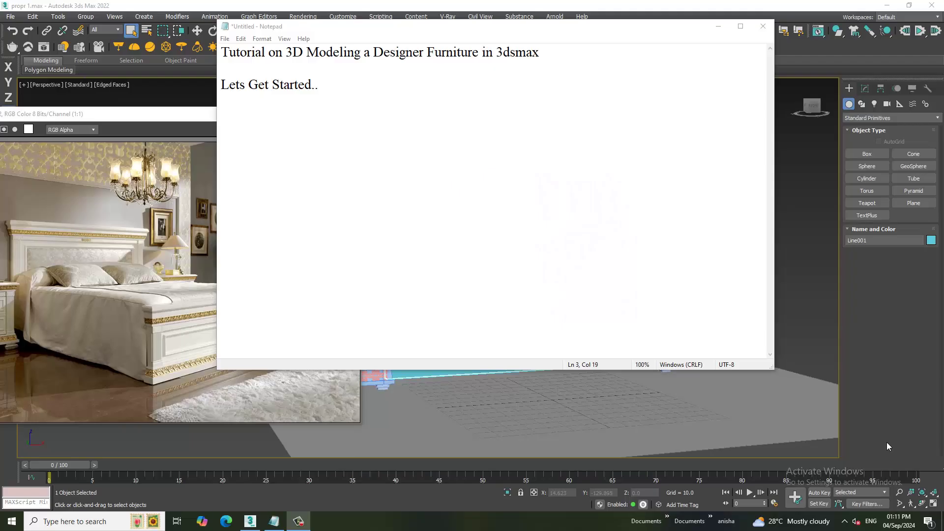
# Select all the tutorial notes in Notepad and minimize it to reveal the 3ds Max bed scene.
pyautogui.click(459, 112)
pyautogui.hotkey('ctrl', 'a')
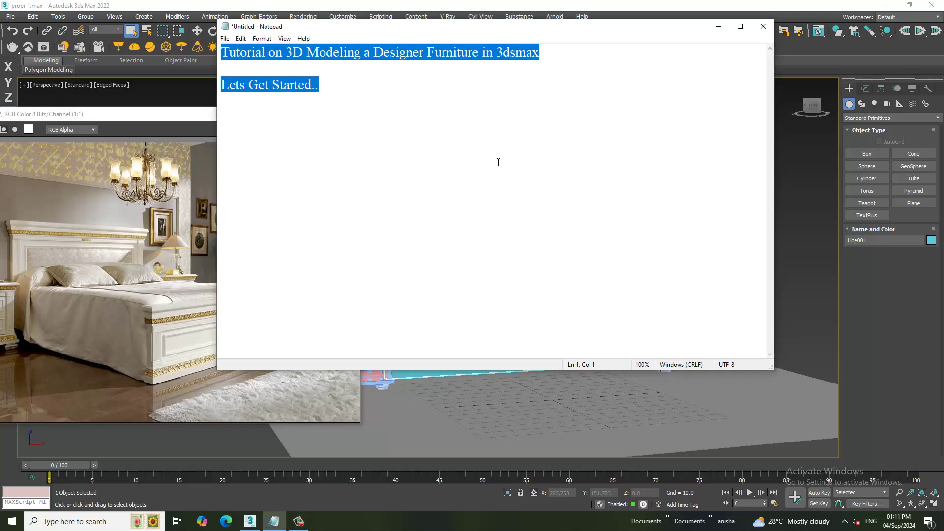
pyautogui.click(719, 27)
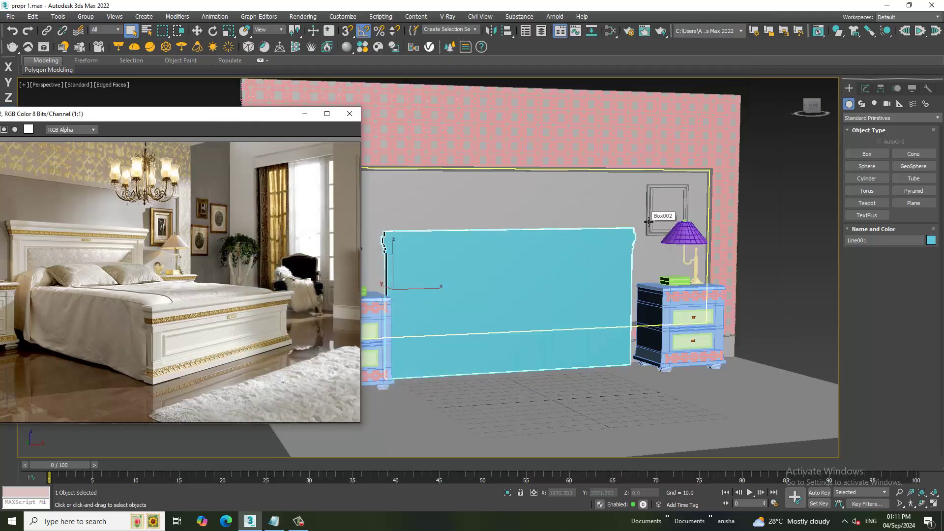
# Hide the notes window again and zoom in on the isolated headboard panel.
pyautogui.click(274, 521)
pyautogui.click(723, 31)
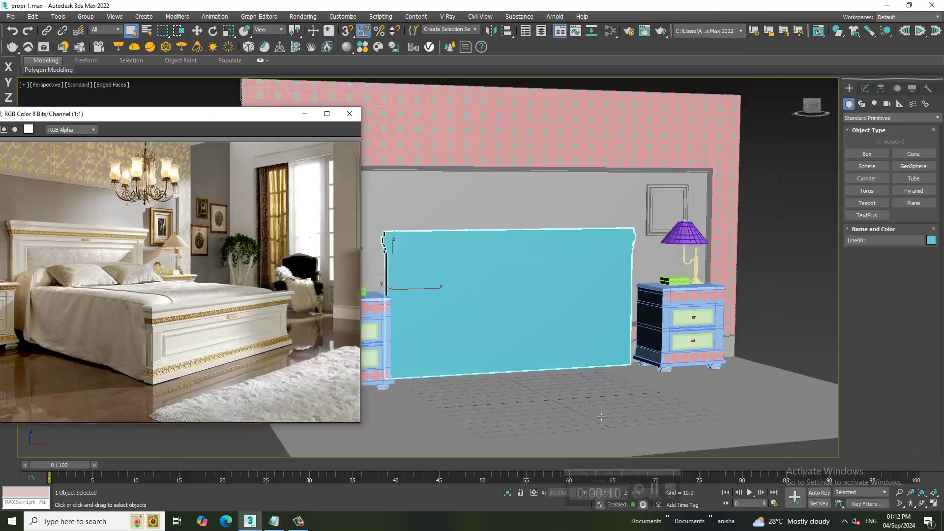
pyautogui.scroll(1, 526, 346)
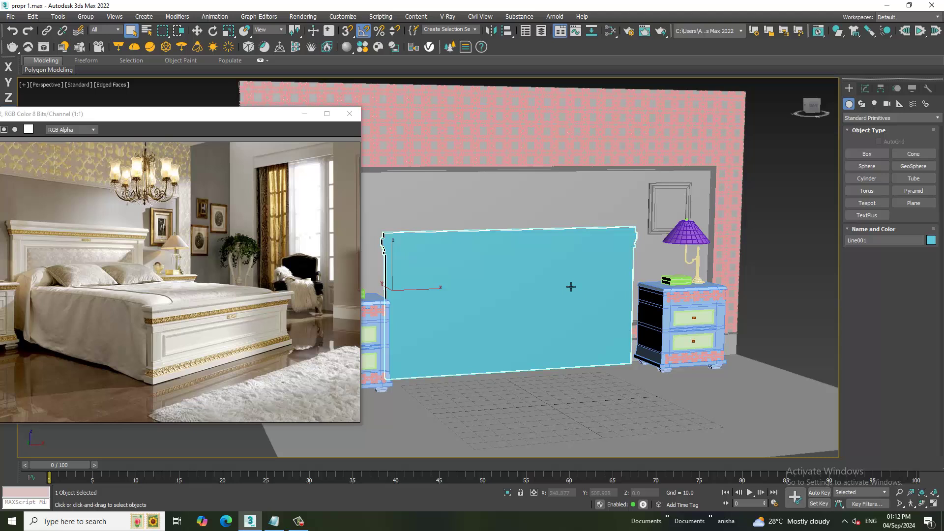
pyautogui.scroll(-2, 457, 290)
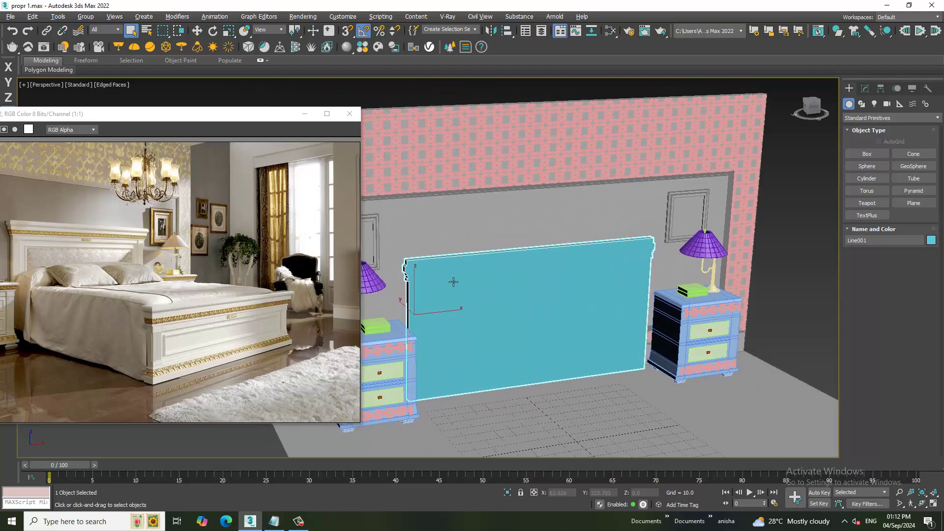
pyautogui.scroll(5, 472, 295)
pyautogui.scroll(2, 517, 303)
pyautogui.scroll(-3, 518, 303)
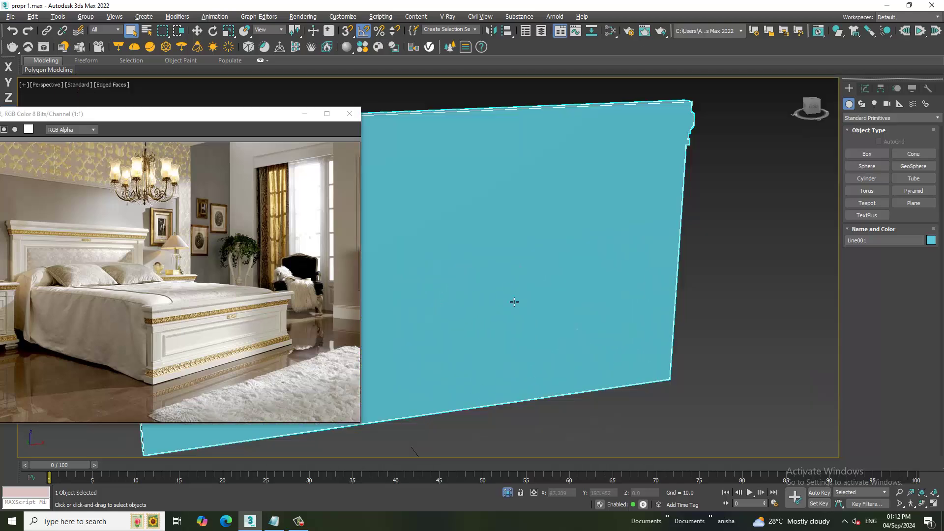
pyautogui.scroll(3, 654, 308)
# Convert the extruded headboard to Editable Poly and start the Cut tool.
pyautogui.rightClick(449, 200)
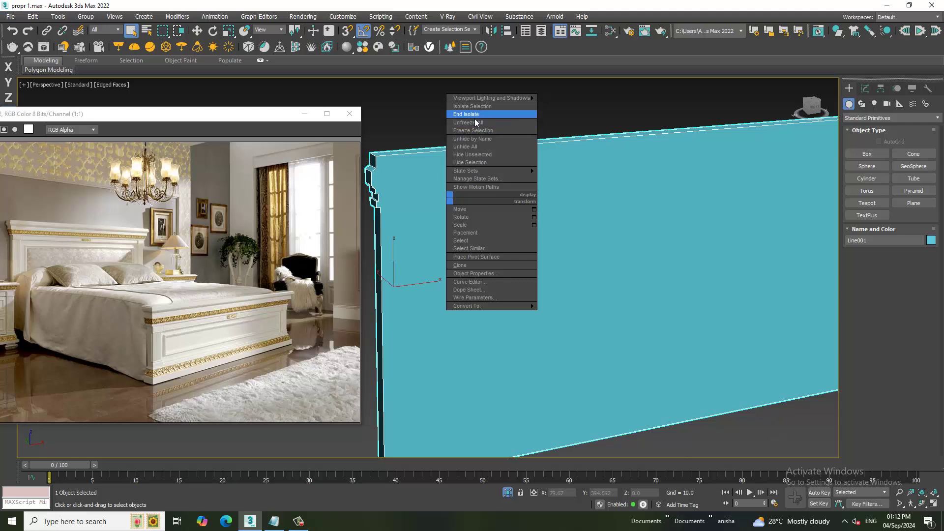
pyautogui.click(518, 236)
pyautogui.click(865, 88)
pyautogui.moveTo(467, 306)
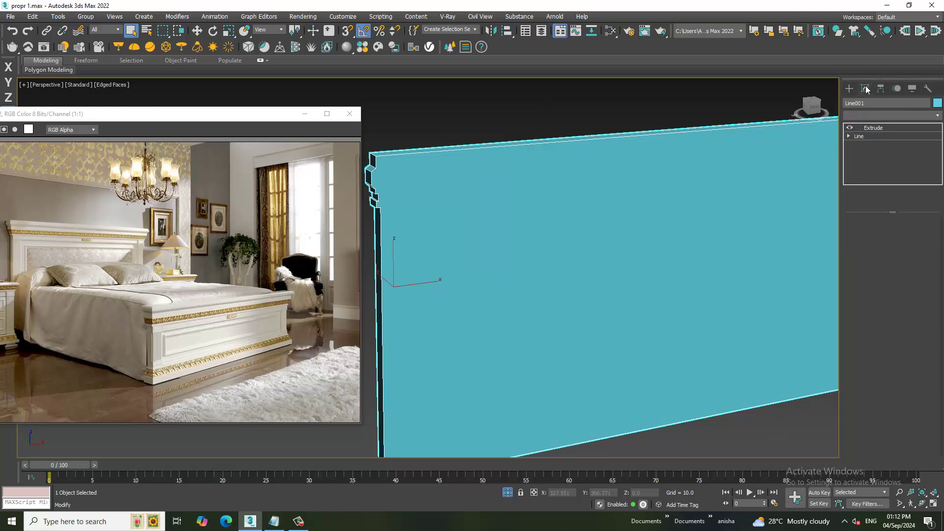
pyautogui.rightClick(565, 191)
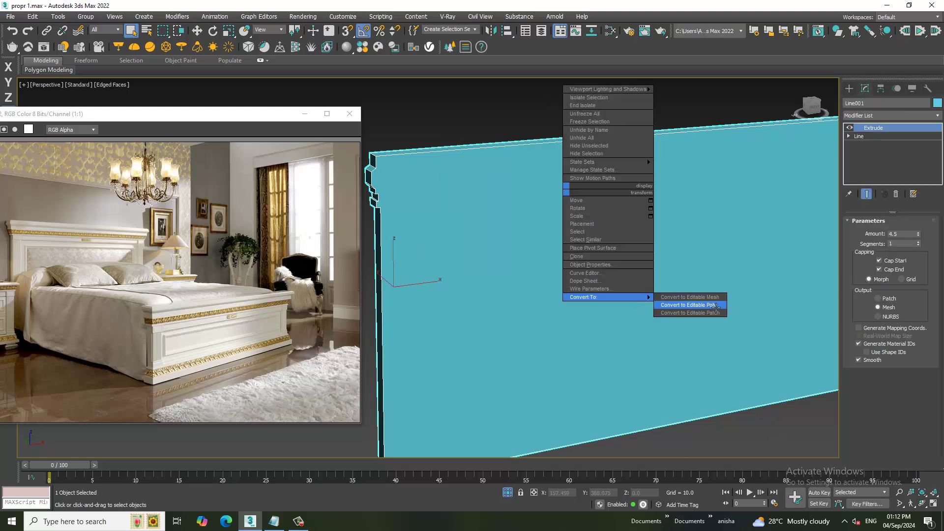
pyautogui.click(701, 305)
pyautogui.rightClick(527, 192)
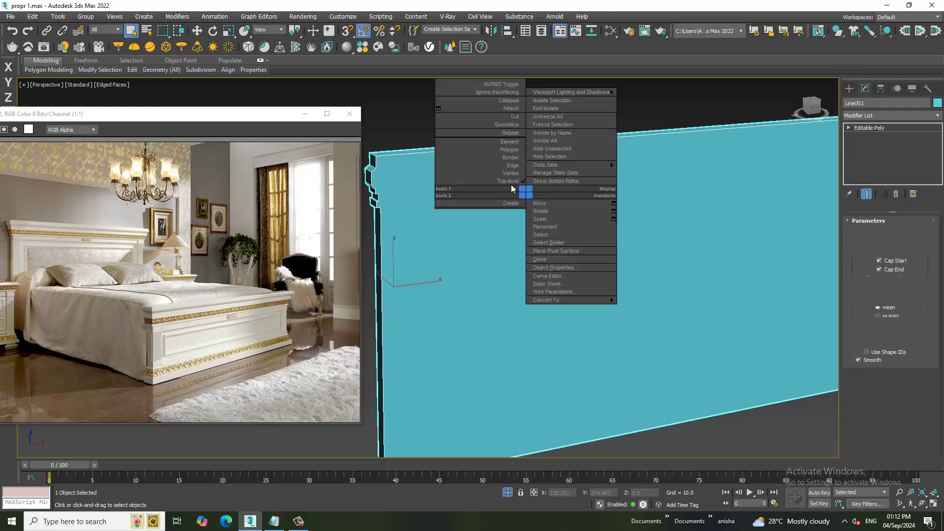
pyautogui.click(514, 117)
# Cut a first edge from an end-profile notch across the front face to the other end.
pyautogui.moveTo(682, 174)
pyautogui.mouseDown(button='middle')
pyautogui.moveTo(586, 236)
pyautogui.moveTo(671, 207)
pyautogui.moveTo(627, 209)
pyautogui.moveTo(780, 220)
pyautogui.moveTo(637, 247)
pyautogui.mouseUp(button='middle')
pyautogui.click(500, 283)
pyautogui.moveTo(499, 282)
pyautogui.mouseDown(button='middle')
pyautogui.moveTo(829, 226)
pyautogui.moveTo(836, 212)
pyautogui.mouseUp(button='middle')
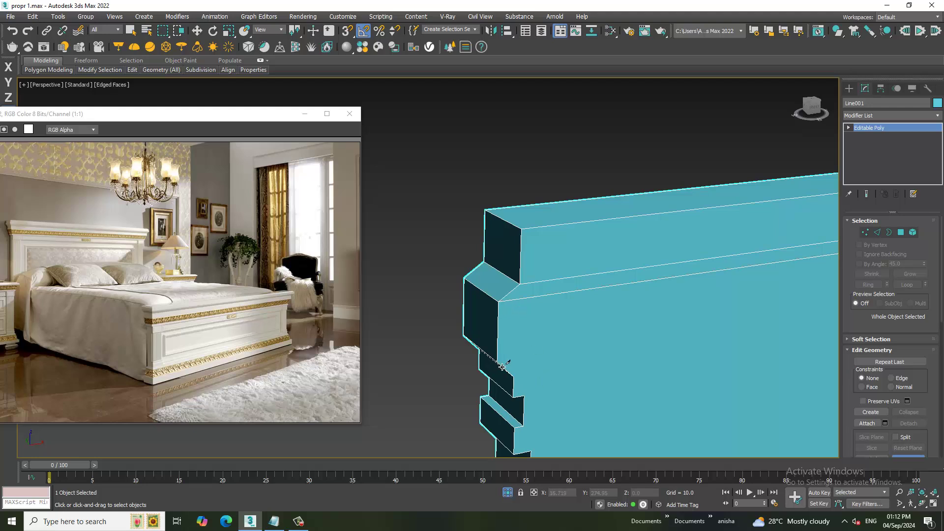
pyautogui.moveTo(505, 368)
pyautogui.mouseDown(button='middle')
pyautogui.moveTo(706, 326)
pyautogui.moveTo(681, 306)
pyautogui.moveTo(584, 337)
pyautogui.moveTo(625, 333)
pyautogui.mouseUp(button='middle')
pyautogui.scroll(-3, 567, 360)
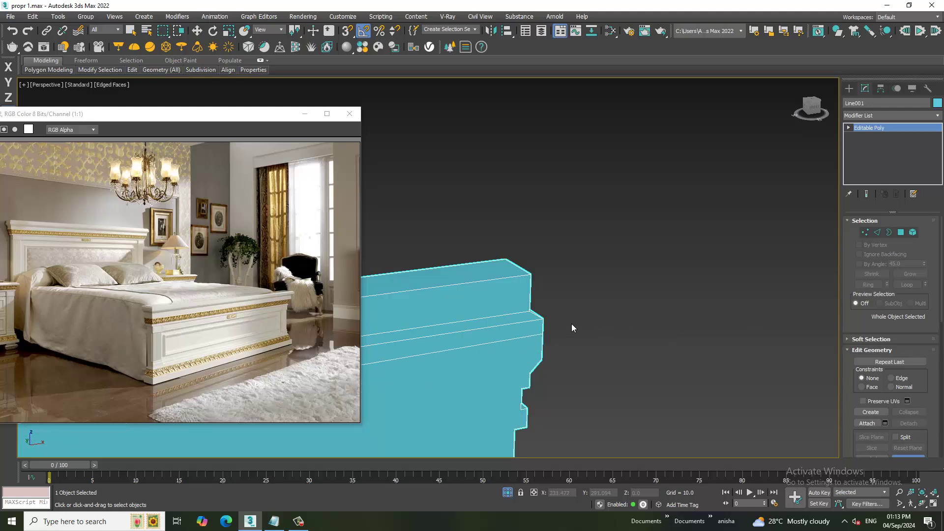
pyautogui.scroll(1, 569, 326)
pyautogui.click(510, 397)
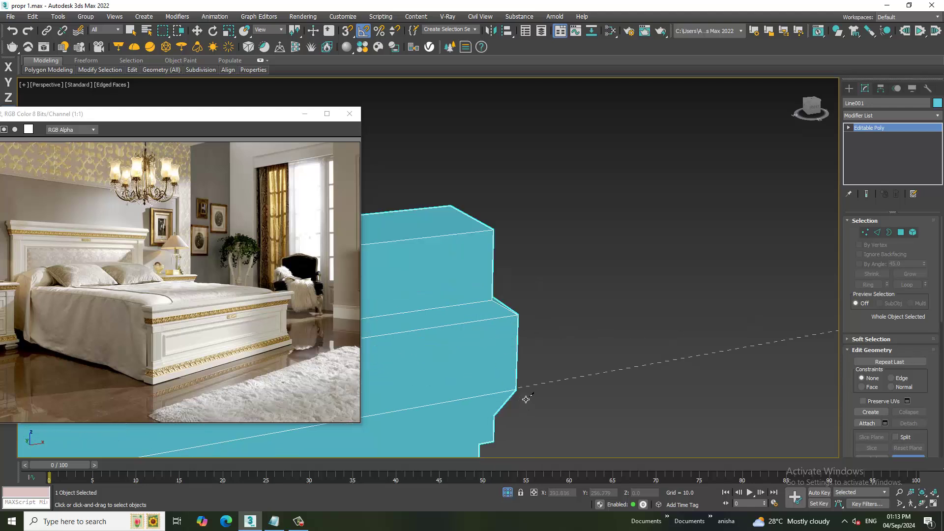
# Cut a second edge between matching profile notches at the right and left ends.
pyautogui.scroll(-2, 526, 400)
pyautogui.scroll(4, 787, 295)
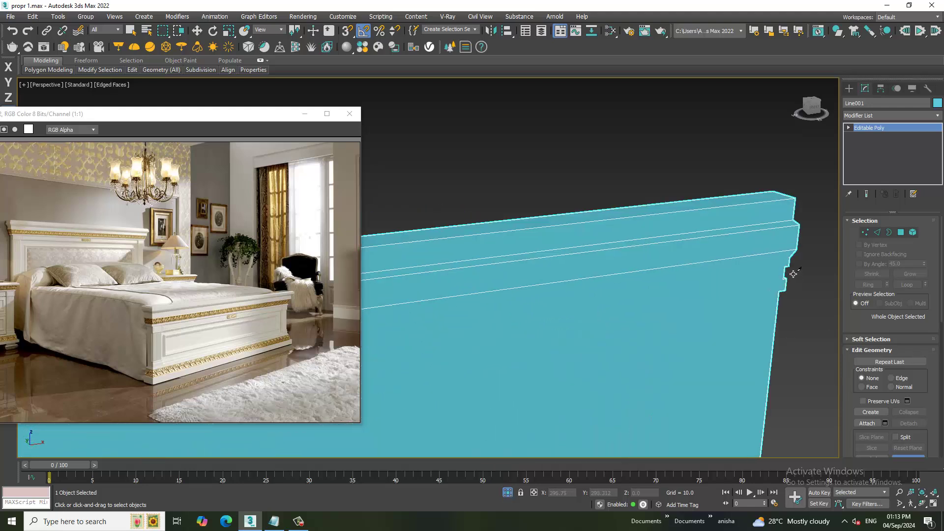
pyautogui.click(795, 265)
pyautogui.moveTo(489, 295); pyautogui.dragTo(533, 303, button='middle')
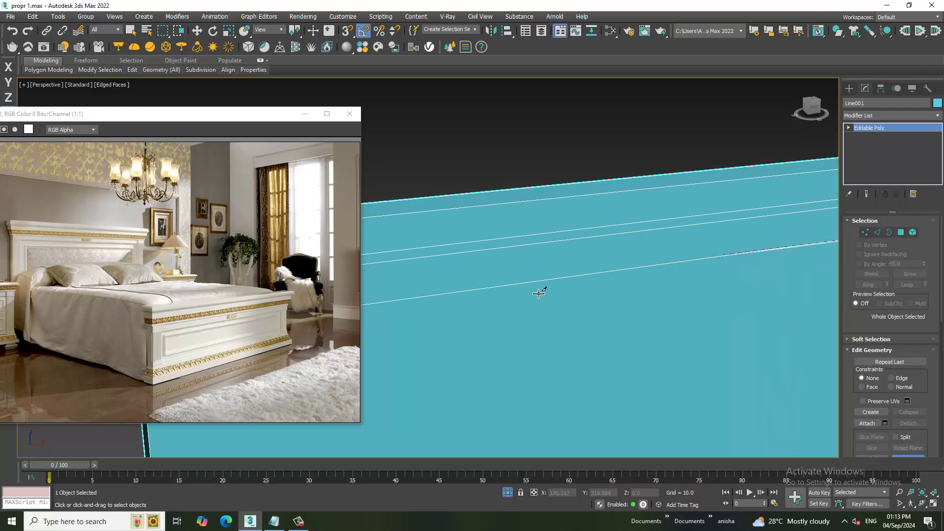
pyautogui.scroll(2, 533, 303)
pyautogui.click(548, 289)
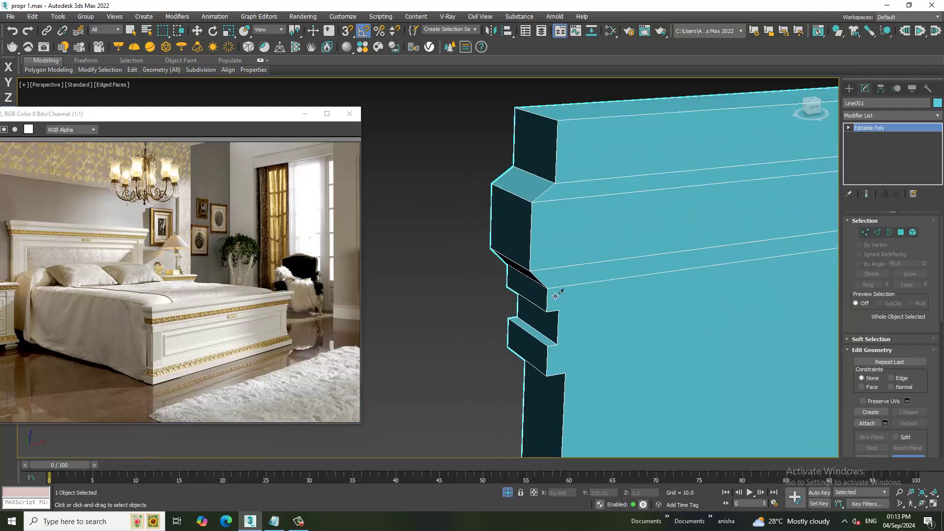
# Inspect the cuts along the panel's length, then leave Cut for the Move tool.
pyautogui.scroll(-3, 567, 318)
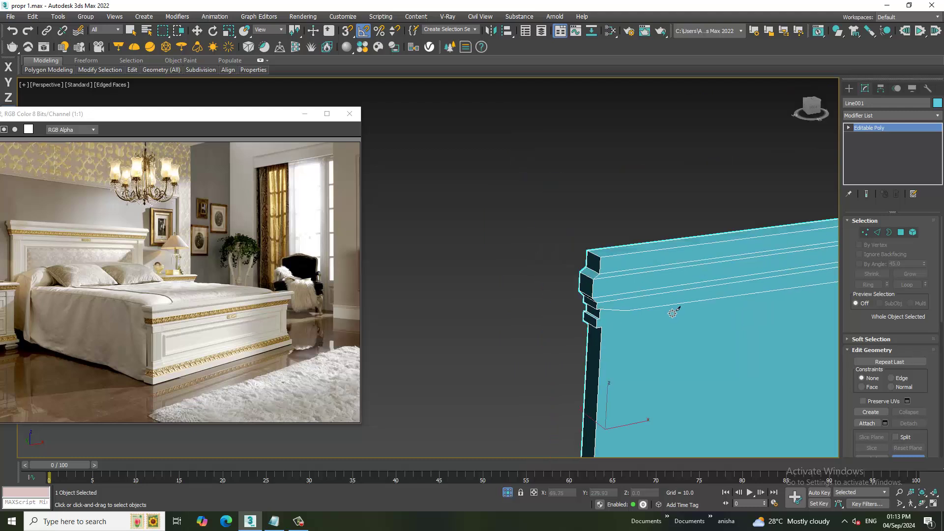
pyautogui.moveTo(675, 312); pyautogui.dragTo(695, 298, button='middle')
pyautogui.scroll(3, 695, 297)
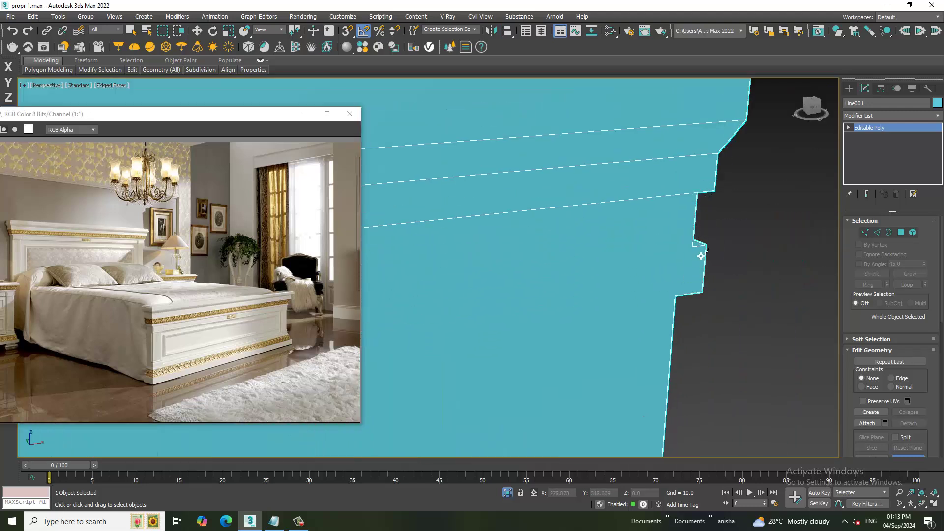
pyautogui.scroll(-3, 695, 259)
pyautogui.moveTo(698, 268)
pyautogui.mouseDown(button='middle')
pyautogui.moveTo(834, 242)
pyautogui.moveTo(709, 265)
pyautogui.moveTo(801, 253)
pyautogui.mouseUp(button='middle')
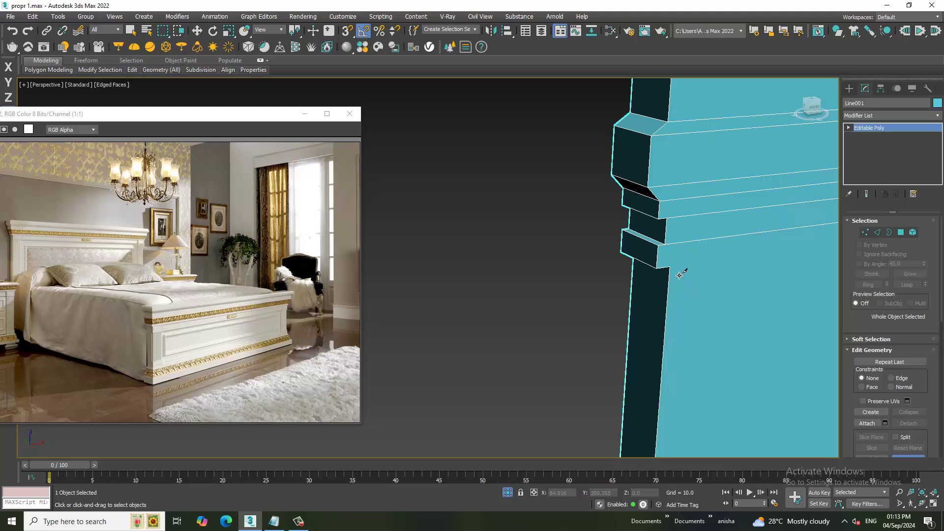
pyautogui.scroll(-3, 680, 275)
pyautogui.moveTo(723, 331)
pyautogui.mouseDown(button='middle')
pyautogui.moveTo(702, 268)
pyautogui.moveTo(537, 289)
pyautogui.mouseUp(button='middle')
pyautogui.scroll(2, 522, 288)
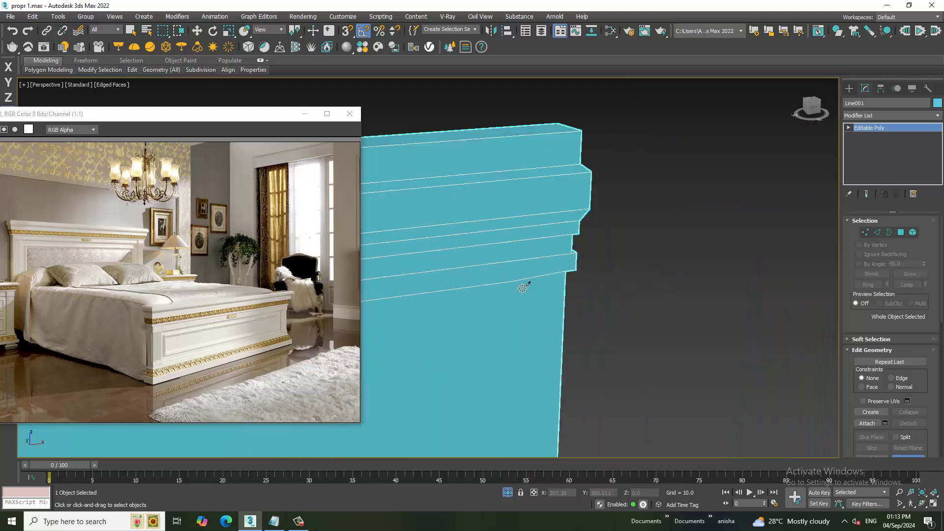
pyautogui.scroll(2, 522, 289)
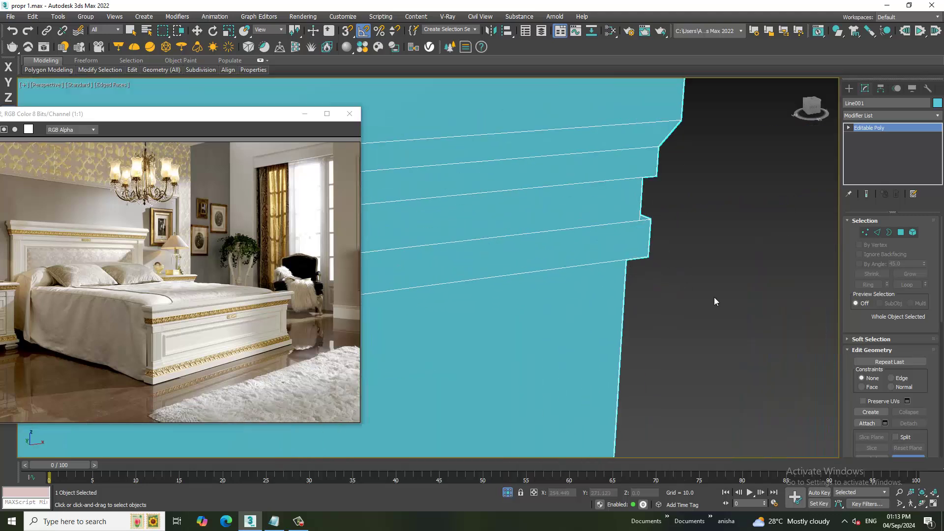
pyautogui.scroll(-3, 715, 301)
pyautogui.moveTo(629, 289); pyautogui.dragTo(742, 266, button='middle')
pyautogui.scroll(3, 716, 274)
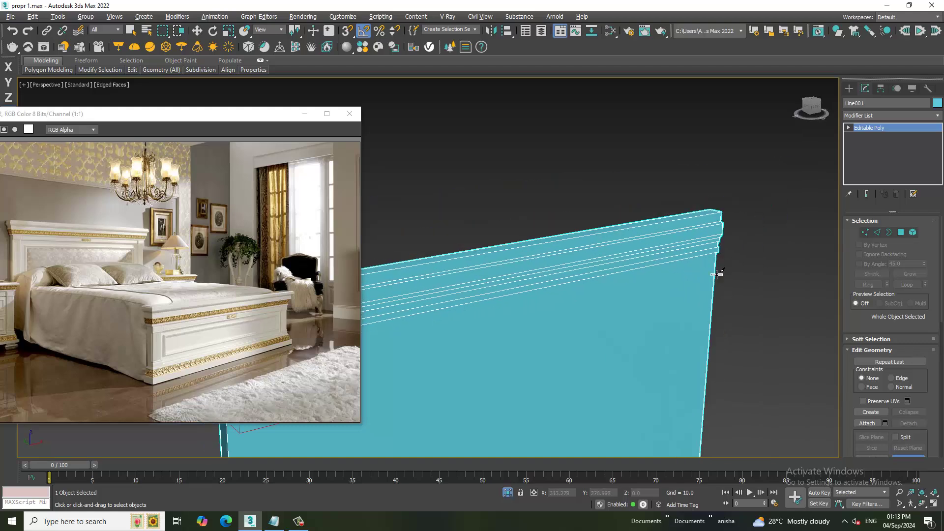
pyautogui.scroll(-3, 716, 274)
pyautogui.press('w')
pyautogui.scroll(-1, 643, 238)
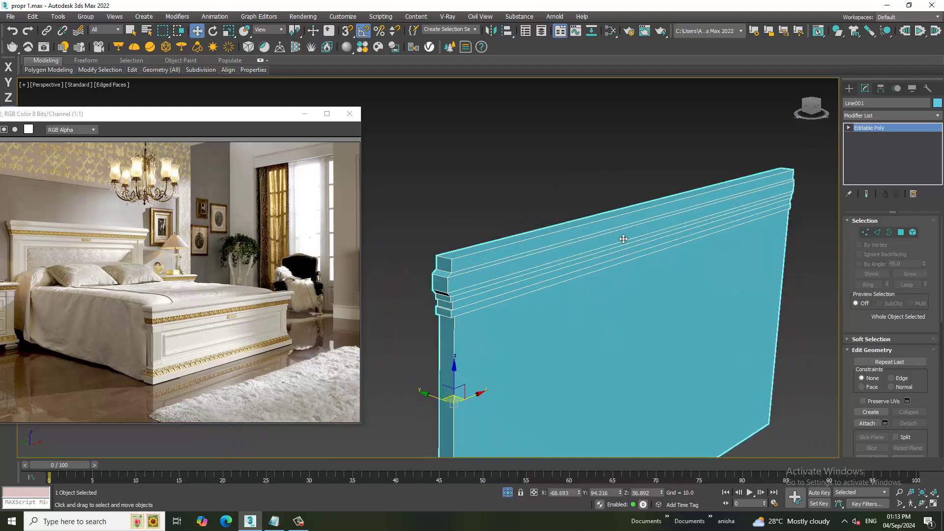
pyautogui.moveTo(713, 270)
pyautogui.keyDown('alt'); pyautogui.mouseDown(button='middle')
pyautogui.moveTo(620, 278)
pyautogui.moveTo(652, 270)
pyautogui.moveTo(694, 278)
pyautogui.moveTo(727, 263)
pyautogui.moveTo(704, 280)
pyautogui.moveTo(706, 264)
pyautogui.moveTo(675, 249)
pyautogui.mouseUp(button='middle'); pyautogui.keyUp('alt')
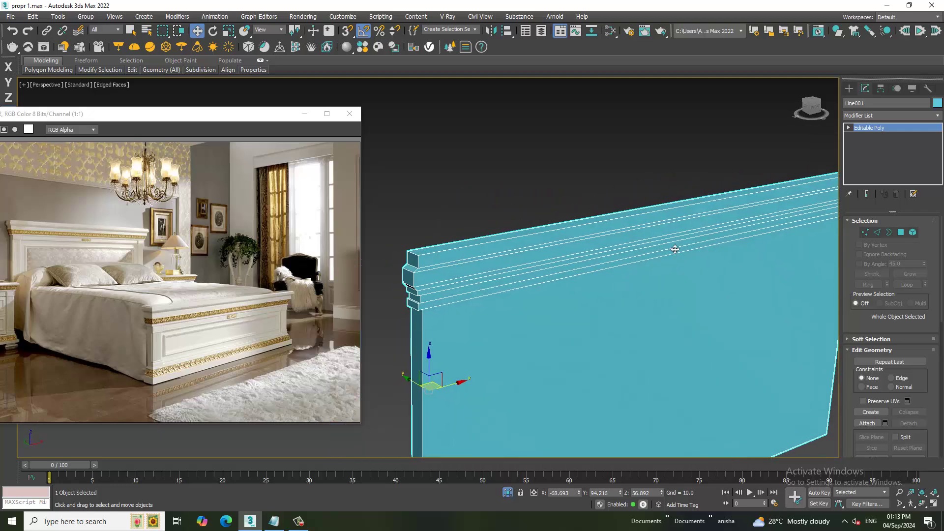
# Select the top moulding strip face and both of its end caps in Polygon mode.
pyautogui.press('4')
pyautogui.click(425, 279)
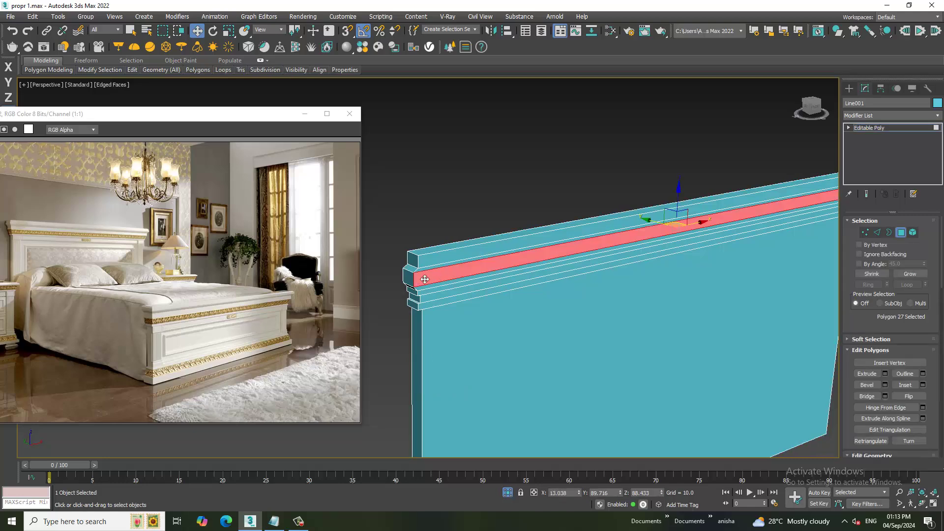
pyautogui.keyDown('ctrl'); pyautogui.click(410, 279); pyautogui.keyUp('ctrl')
pyautogui.moveTo(586, 302)
pyautogui.keyDown('alt'); pyautogui.mouseDown(button='middle')
pyautogui.moveTo(400, 274)
pyautogui.moveTo(722, 268)
pyautogui.moveTo(582, 199)
pyautogui.mouseUp(button='middle'); pyautogui.keyUp('alt')
pyautogui.keyDown('ctrl'); pyautogui.click(602, 203); pyautogui.keyUp('ctrl')
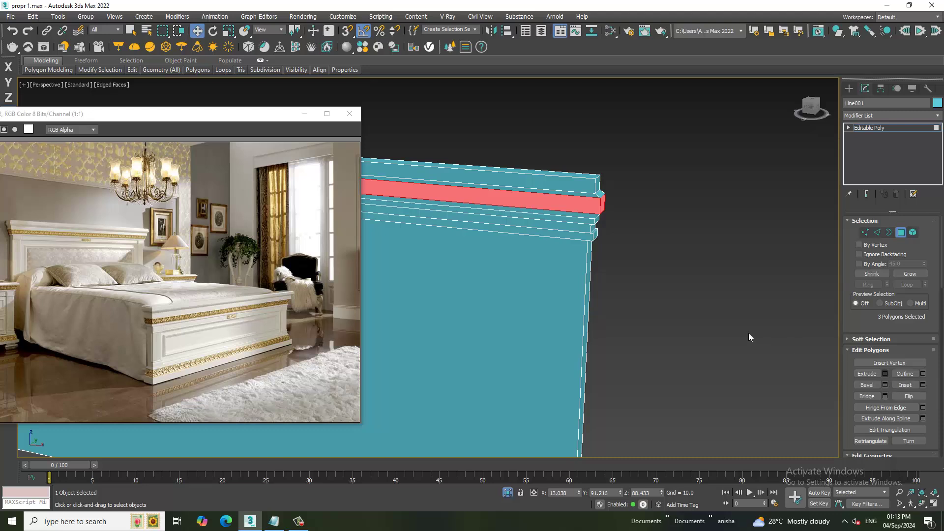
# Extrude the three moulding faces with a small negative height, then return to object level.
pyautogui.hotkey('shift', 'e')
pyautogui.moveTo(621, 315)
pyautogui.mouseDown(button='middle')
pyautogui.moveTo(758, 327)
pyautogui.moveTo(502, 325)
pyautogui.moveTo(669, 327)
pyautogui.mouseUp(button='middle')
pyautogui.click(446, 273)
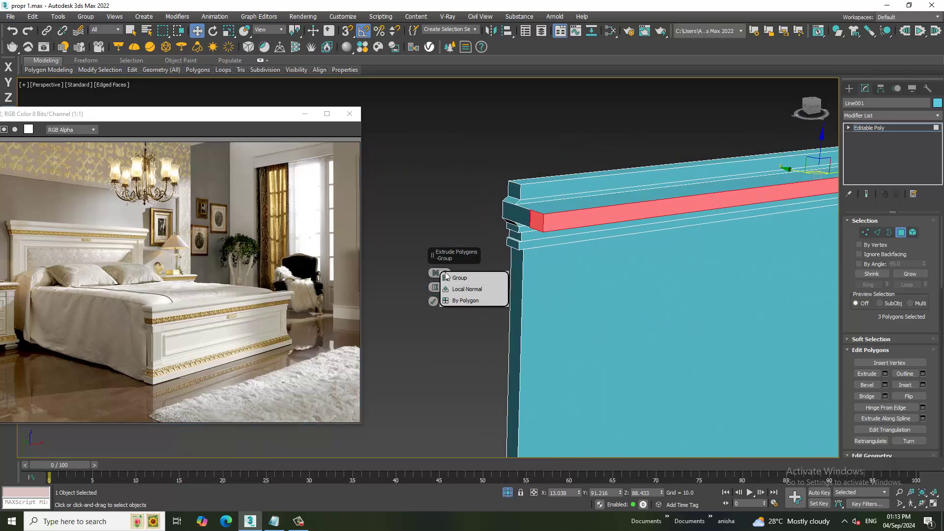
pyautogui.click(460, 290)
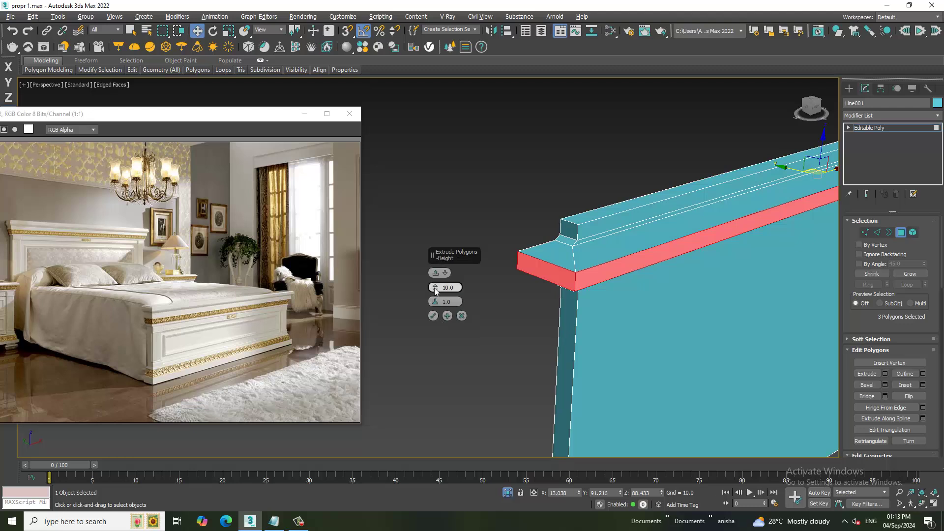
pyautogui.moveTo(435, 287); pyautogui.dragTo(456, 346)
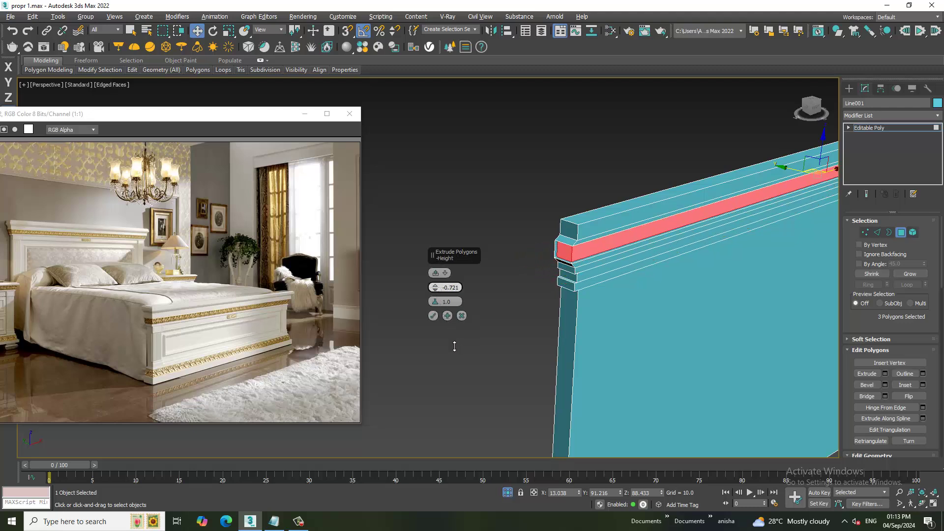
pyautogui.click(433, 316)
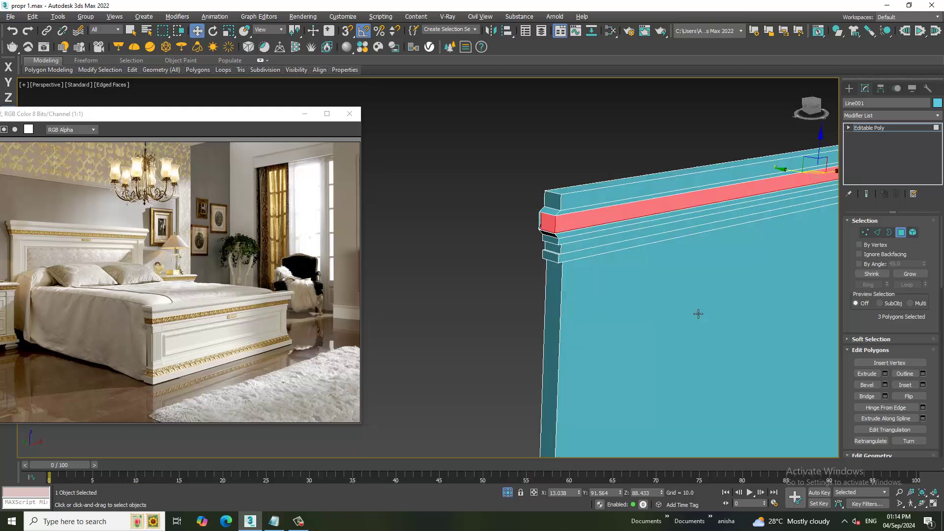
pyautogui.scroll(-5, 634, 295)
pyautogui.moveTo(648, 293); pyautogui.dragTo(643, 271, button='middle')
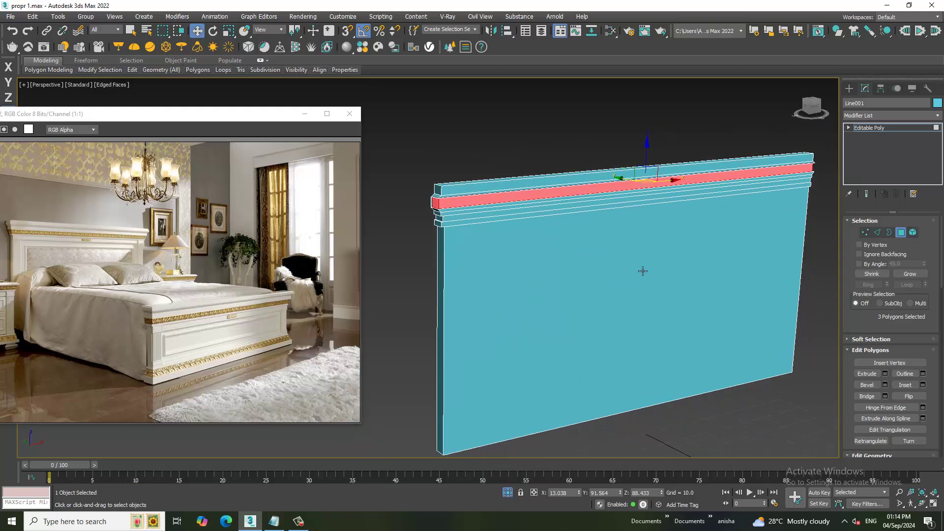
pyautogui.click(885, 131)
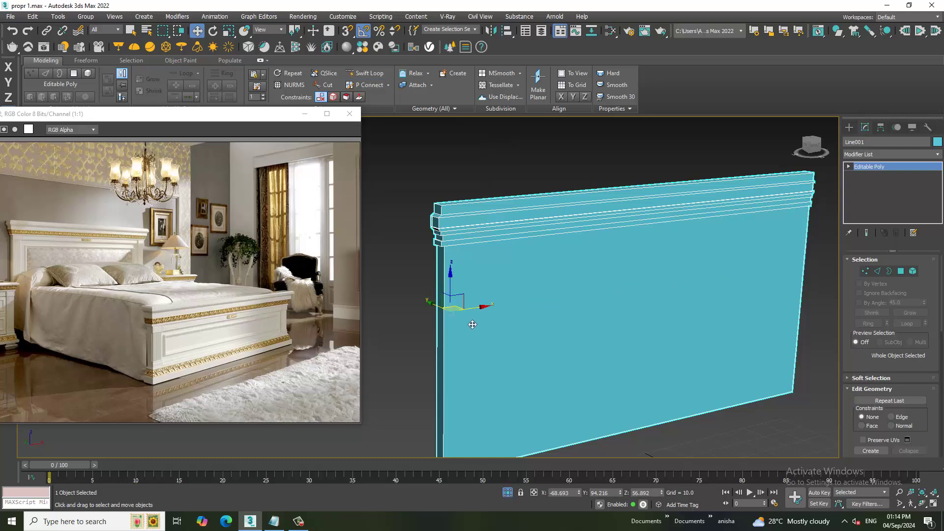
# Connect the four side edges with 2 segments at Pinch -93 and move the pair up.
pyautogui.rightClick(404, 309)
pyautogui.click(878, 271)
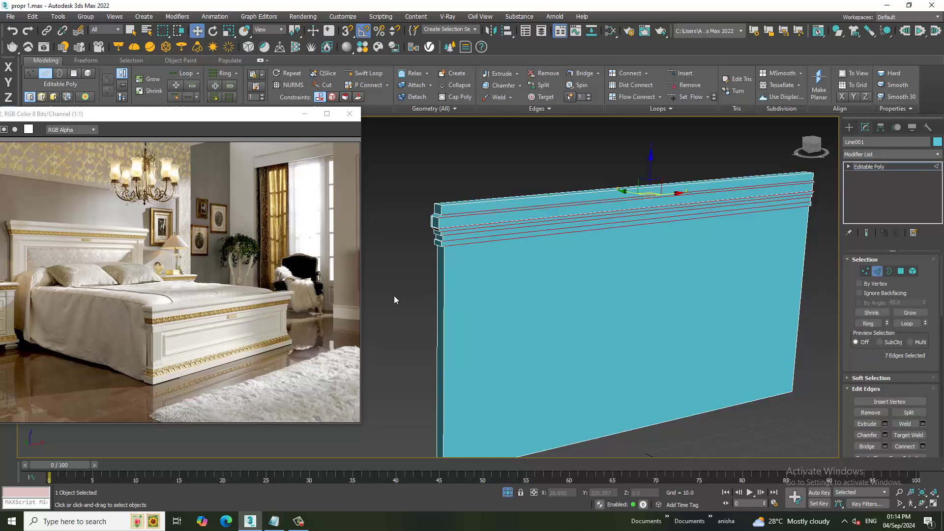
pyautogui.click(801, 297)
pyautogui.click(923, 447)
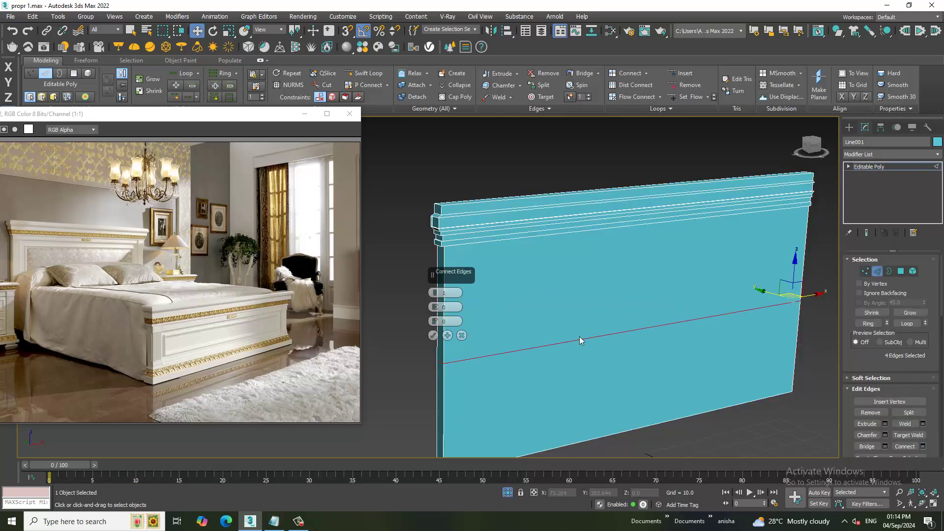
pyautogui.click(435, 290)
pyautogui.moveTo(435, 309); pyautogui.dragTo(477, 498)
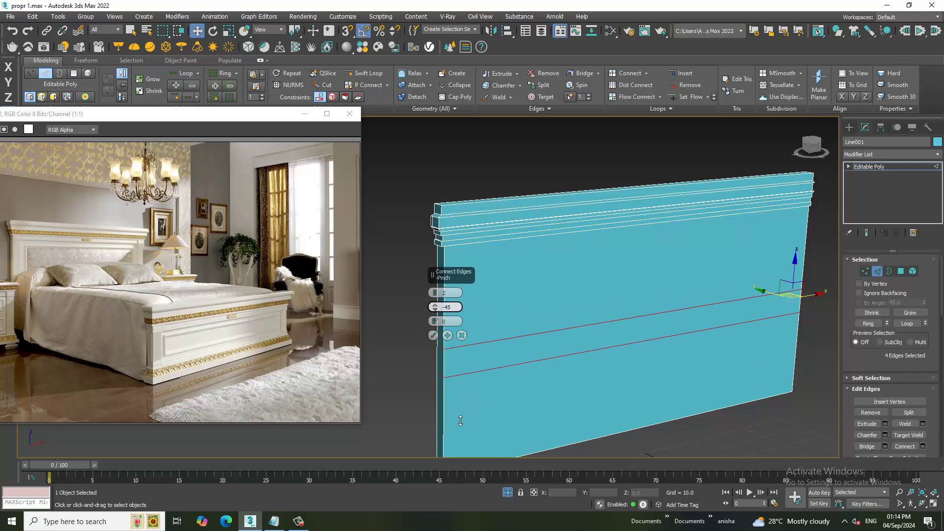
pyautogui.click(432, 335)
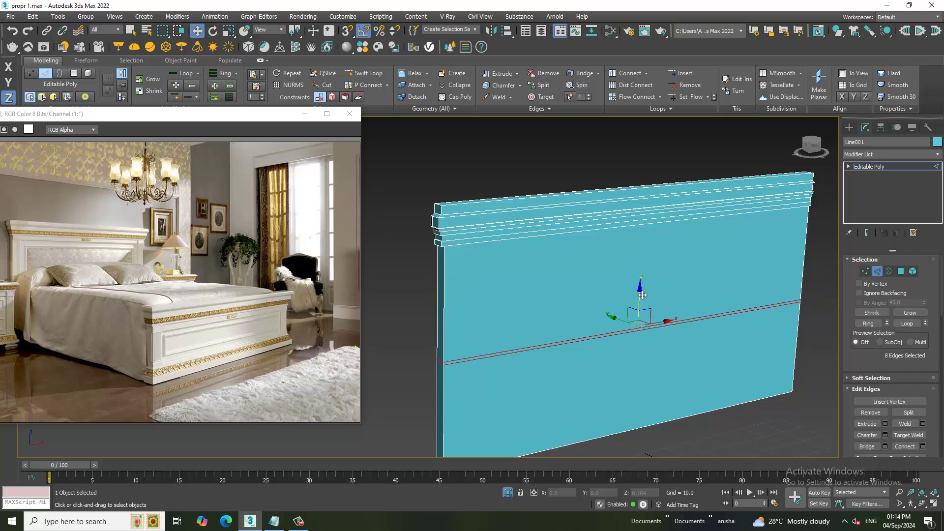
pyautogui.moveTo(641, 302); pyautogui.dragTo(649, 209)
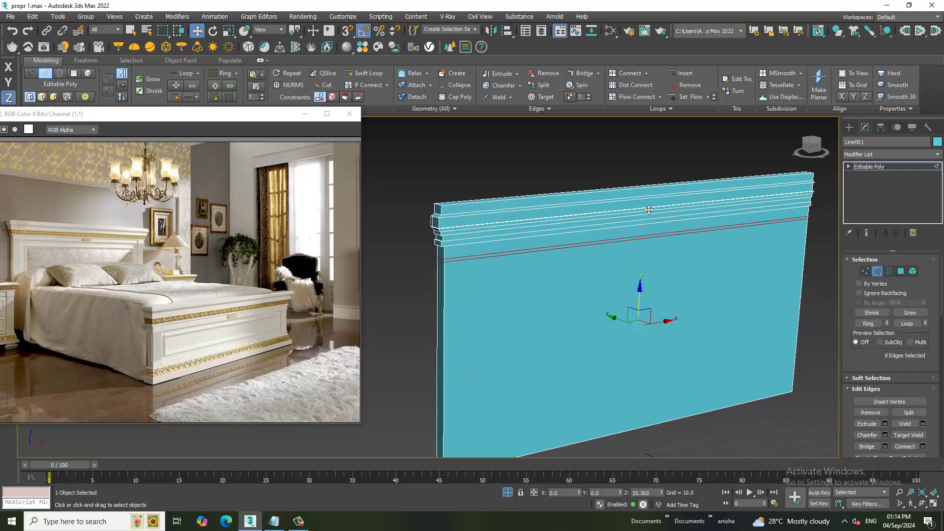
pyautogui.hotkey('alt', 'w')
pyautogui.hotkey('alt', 'w')
pyautogui.scroll(3, 418, 282)
# Select the thin polygon strip between the new edge pair.
pyautogui.scroll(2, 574, 273)
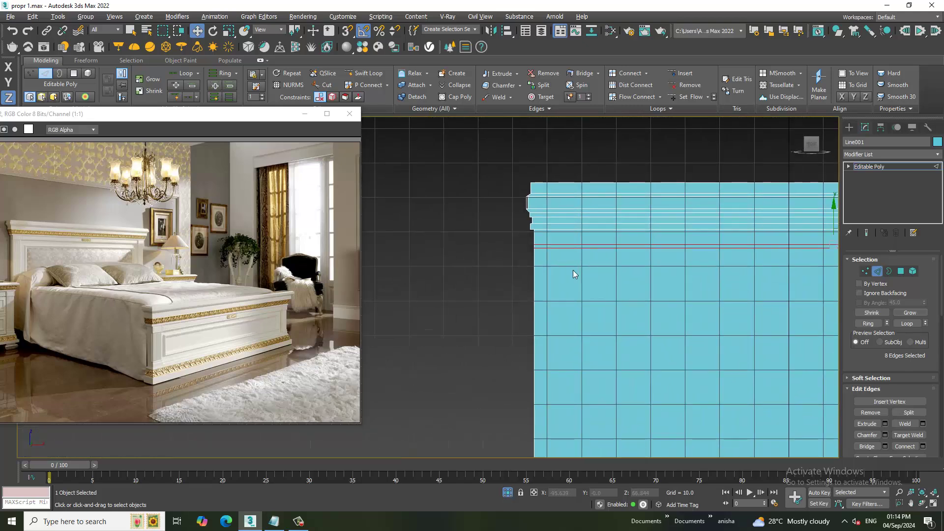
pyautogui.scroll(3, 531, 276)
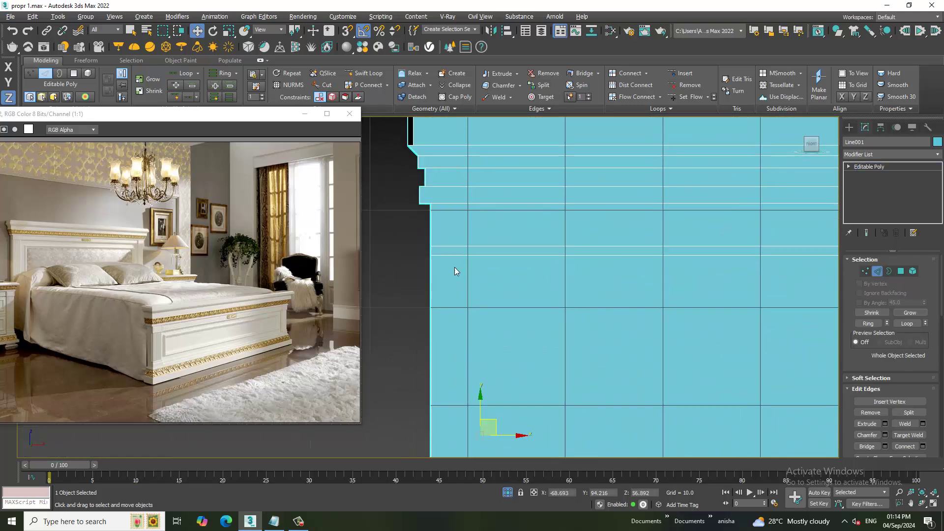
pyautogui.click(436, 256)
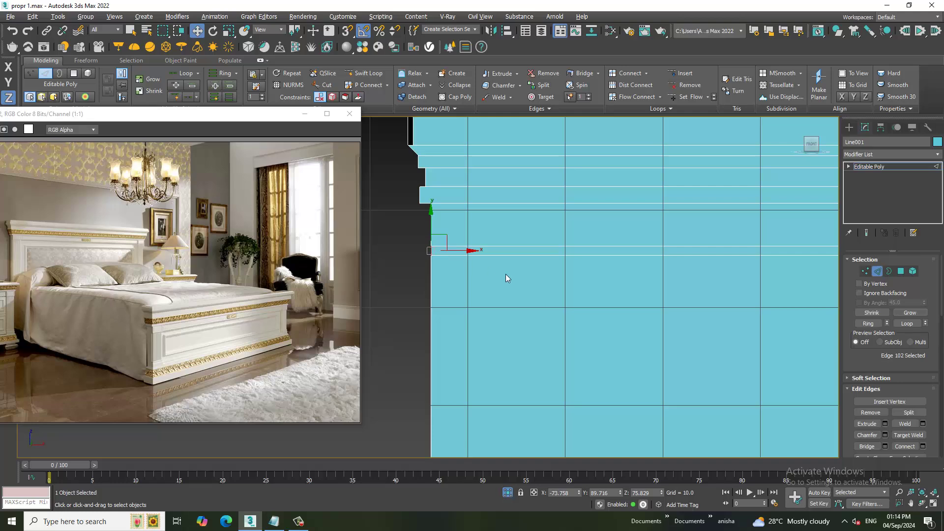
pyautogui.click(901, 271)
pyautogui.hotkey('alt', 'w')
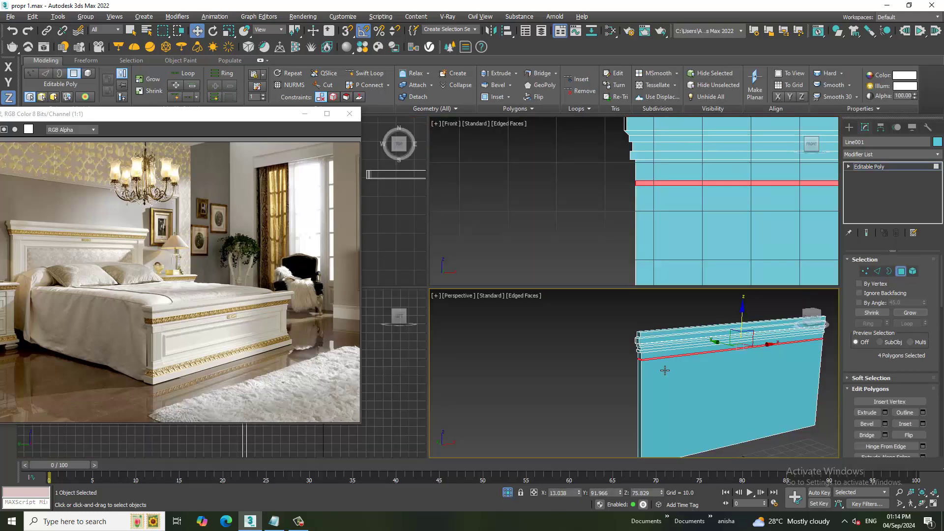
pyautogui.hotkey('alt', 'w')
pyautogui.scroll(3, 635, 354)
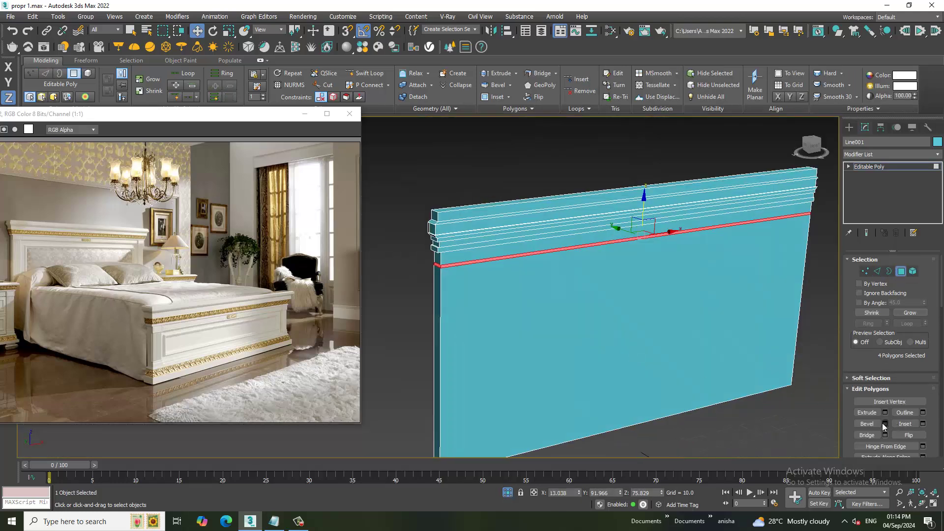
# Bevel the strip with a different bevel type and adjusted height and outline.
pyautogui.click(885, 423)
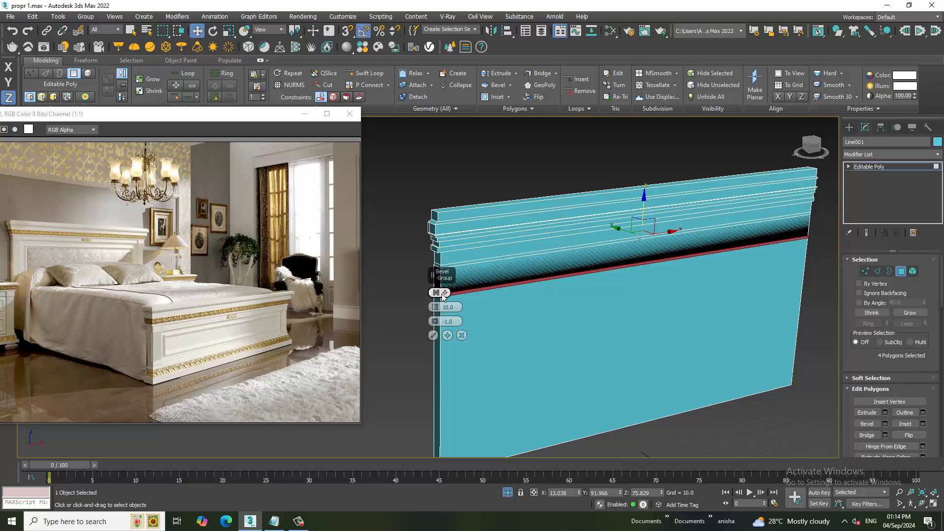
pyautogui.click(435, 292)
pyautogui.click(455, 310)
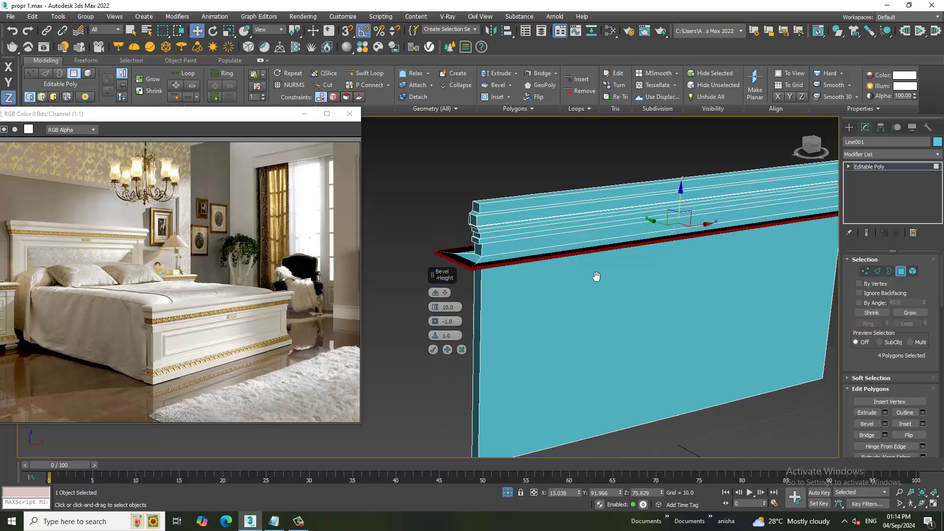
pyautogui.scroll(3, 597, 274)
pyautogui.keyDown('alt'); pyautogui.moveTo(516, 284); pyautogui.dragTo(435, 323, button='middle'); pyautogui.keyUp('alt')
pyautogui.moveTo(434, 323); pyautogui.dragTo(453, 364)
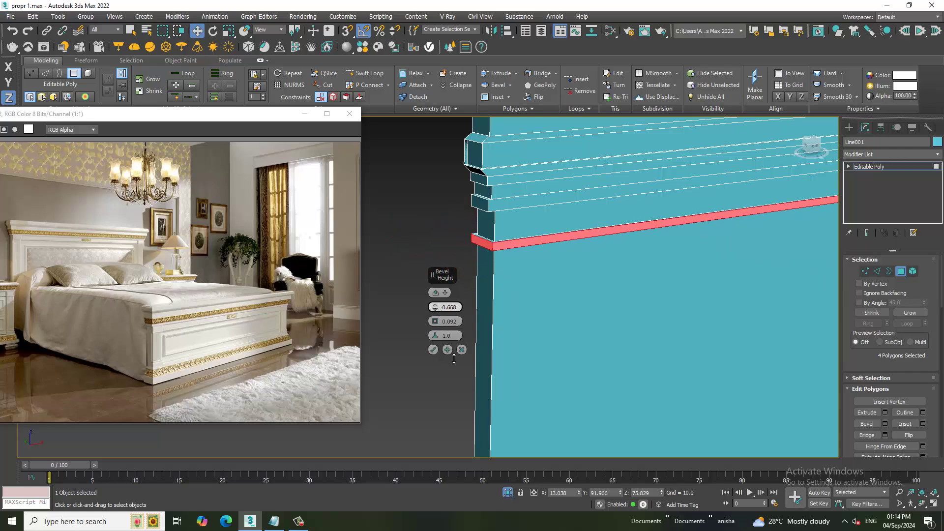
pyautogui.moveTo(435, 324)
pyautogui.mouseDown()
pyautogui.moveTo(440, 336)
pyautogui.moveTo(434, 305)
pyautogui.mouseUp()
pyautogui.scroll(2, 473, 279)
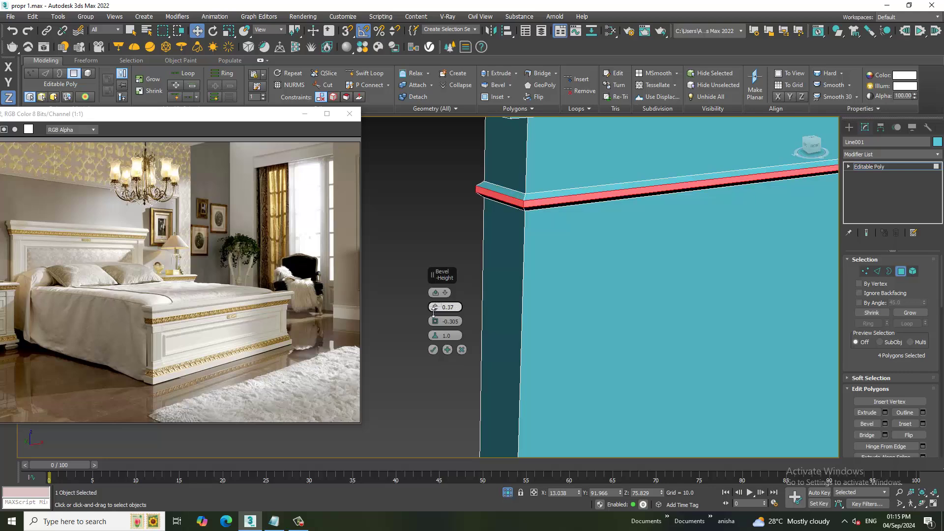
pyautogui.click(435, 350)
pyautogui.scroll(-5, 590, 295)
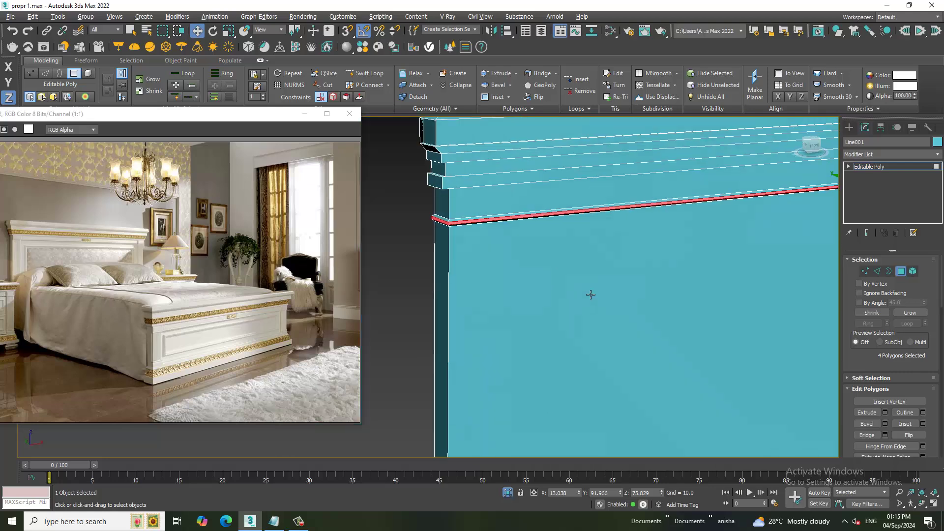
pyautogui.moveTo(590, 295)
pyautogui.mouseDown(button='middle')
pyautogui.moveTo(654, 310)
pyautogui.moveTo(561, 297)
pyautogui.moveTo(599, 307)
pyautogui.mouseUp(button='middle')
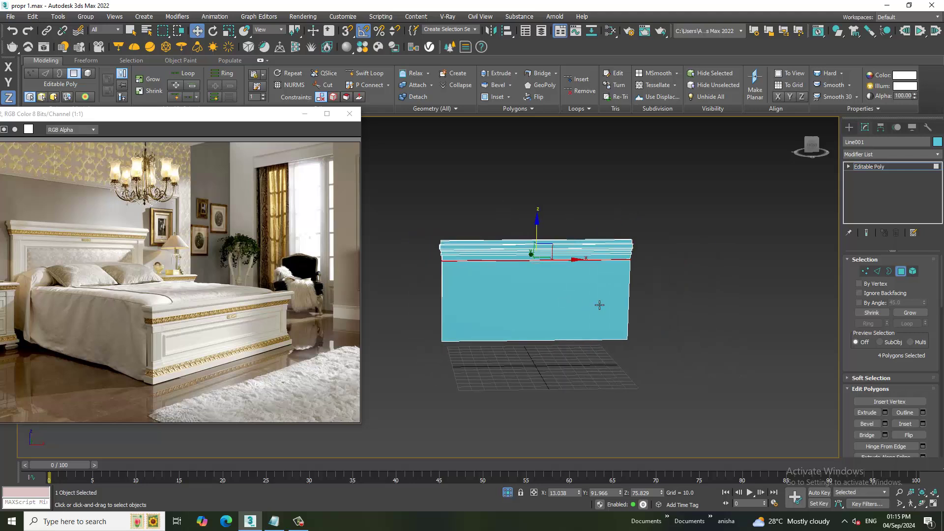
# Switch to the Create panel, check the reference render, and end isolation to show the whole room.
pyautogui.click(848, 128)
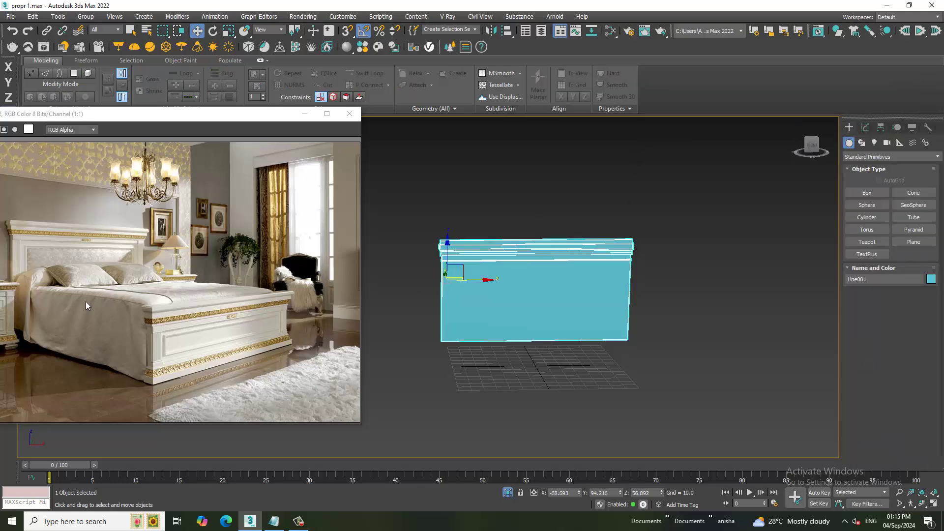
pyautogui.scroll(1, 42, 253)
pyautogui.moveTo(242, 333); pyautogui.dragTo(124, 211, button='middle')
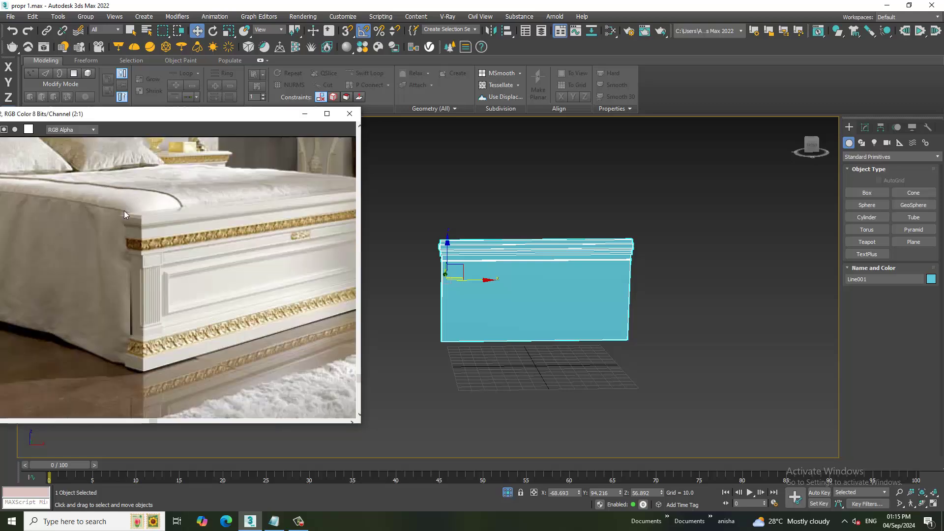
pyautogui.scroll(-3, 637, 236)
pyautogui.moveTo(453, 167); pyautogui.dragTo(620, 246, button='middle')
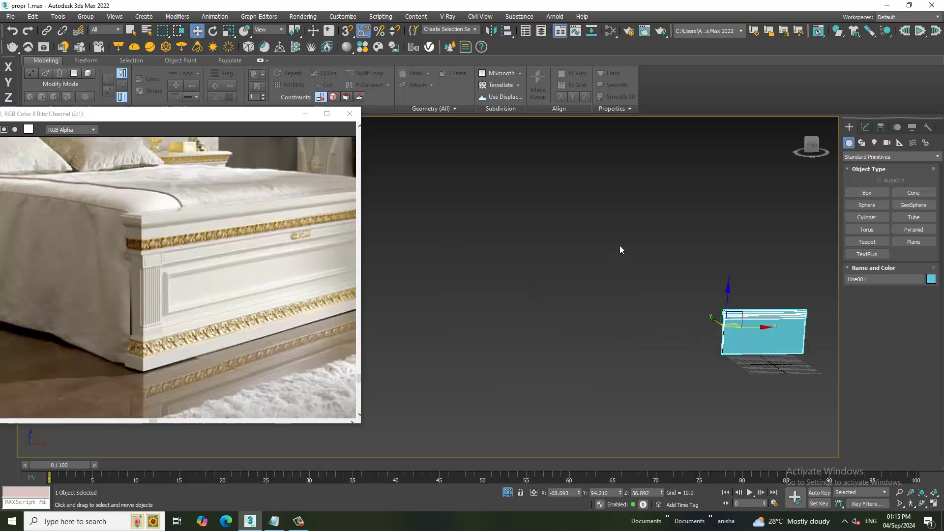
pyautogui.rightClick(584, 200)
pyautogui.click(607, 116)
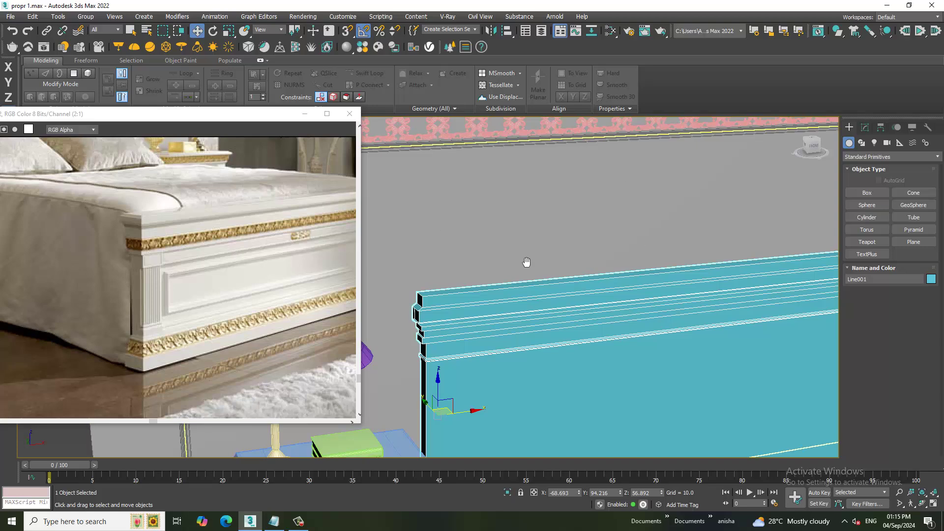
# Look around the room, selecting the wall picture frame along the way.
pyautogui.moveTo(541, 254); pyautogui.dragTo(627, 256, button='middle')
pyautogui.scroll(3, 554, 249)
pyautogui.scroll(3, 554, 249)
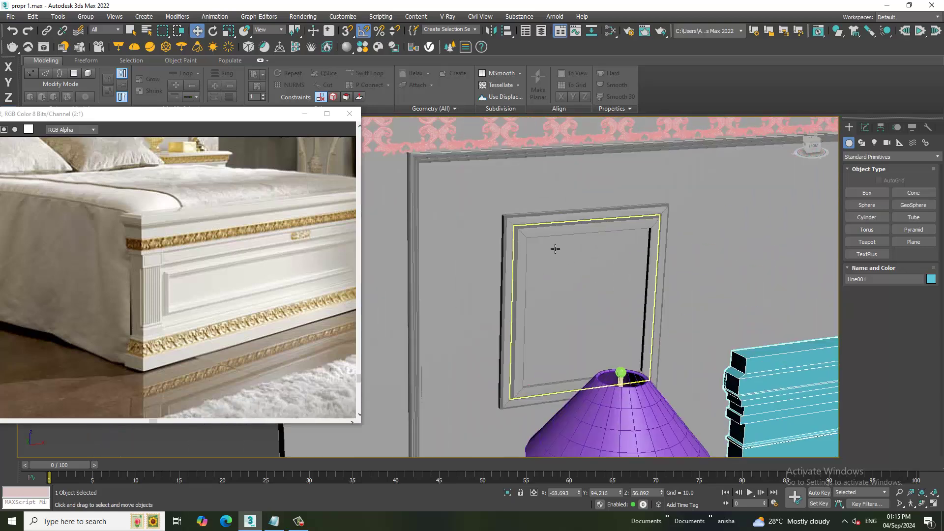
pyautogui.click(524, 223)
pyautogui.scroll(-3, 476, 239)
pyautogui.scroll(-2, 433, 246)
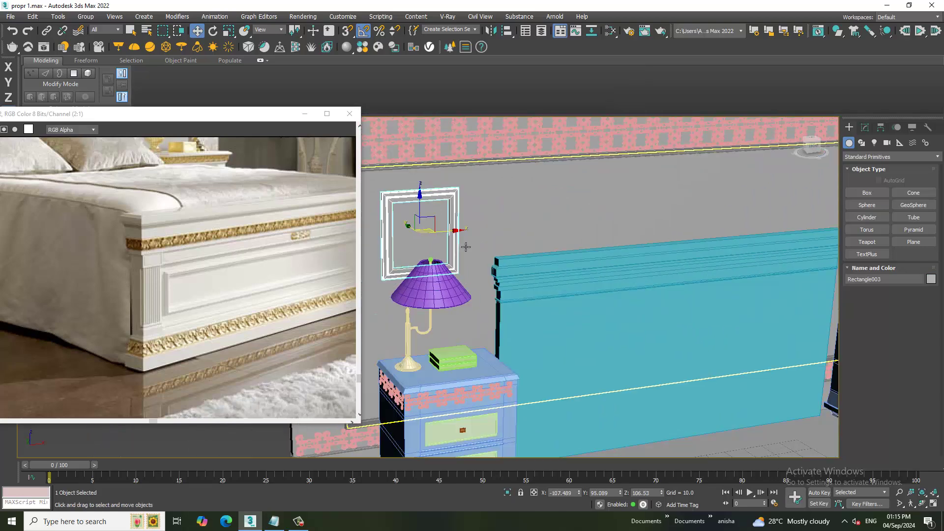
pyautogui.scroll(-2, 429, 247)
pyautogui.keyDown('alt'); pyautogui.moveTo(429, 247); pyautogui.dragTo(416, 233, button='middle'); pyautogui.keyUp('alt')
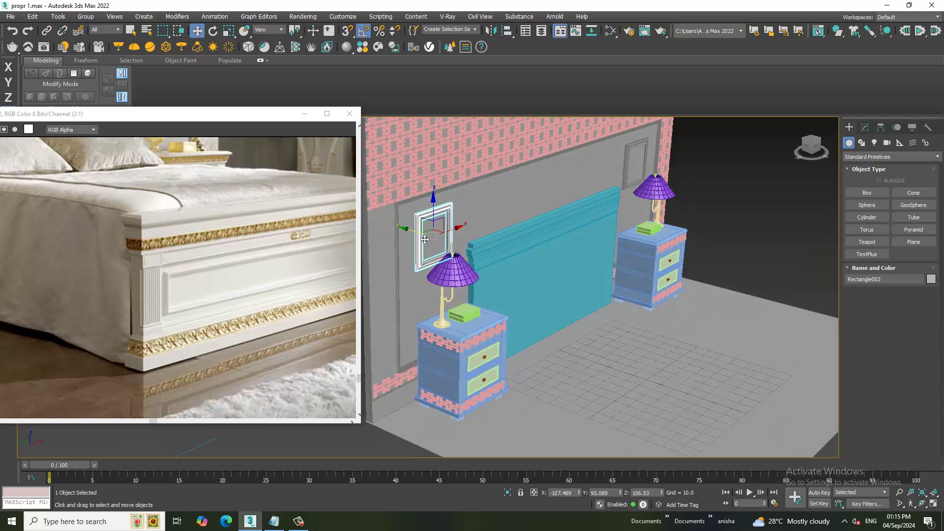
pyautogui.scroll(3, 425, 239)
pyautogui.scroll(3, 424, 238)
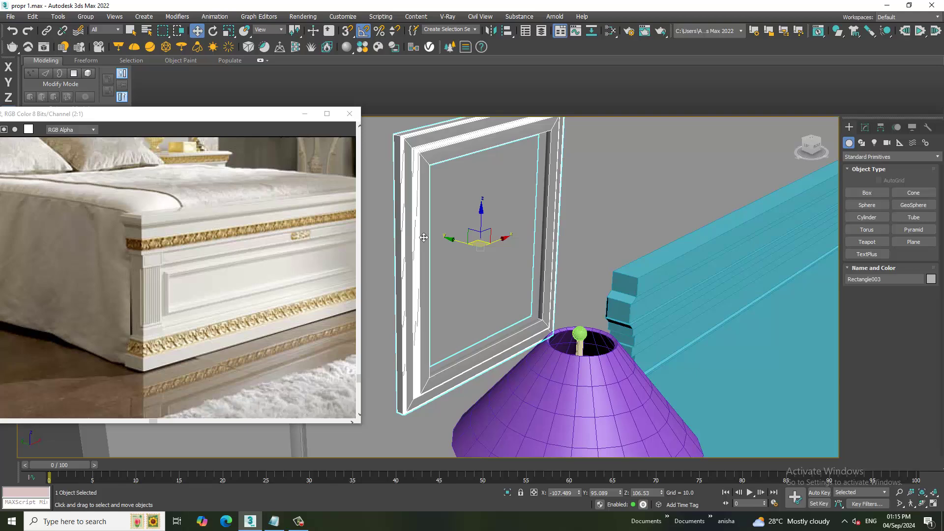
pyautogui.scroll(-5, 593, 258)
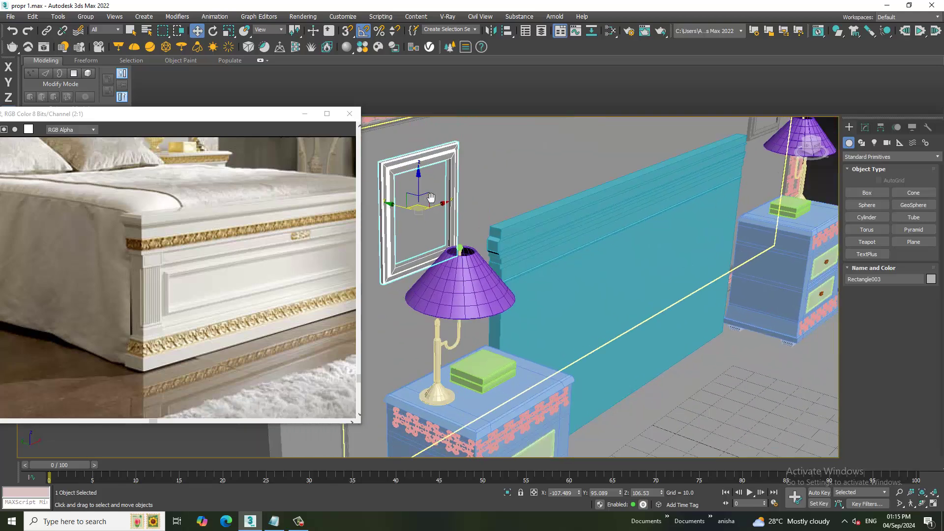
pyautogui.scroll(-3, 576, 255)
pyautogui.scroll(2, 541, 263)
pyautogui.scroll(5, 476, 329)
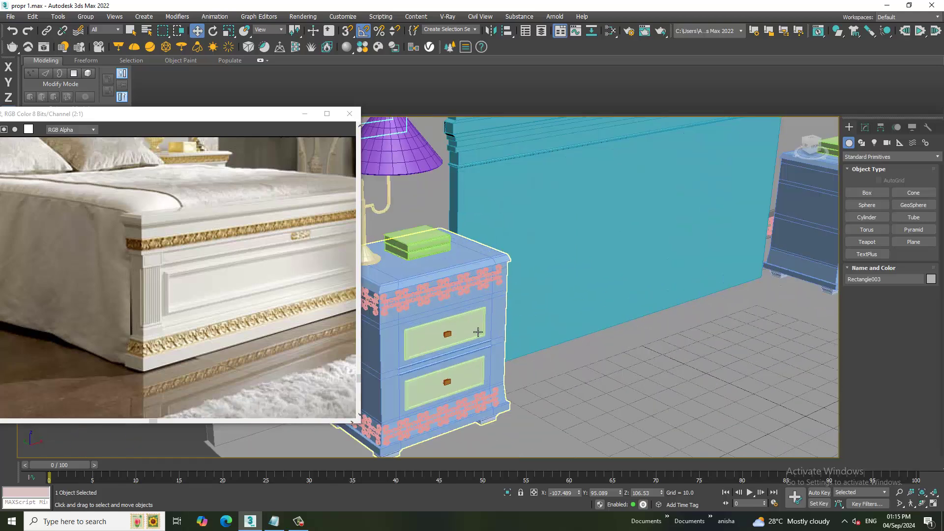
# Select the left nightstand, ungroup it, and pick its upper drawer front.
pyautogui.click(477, 324)
pyautogui.scroll(3, 473, 332)
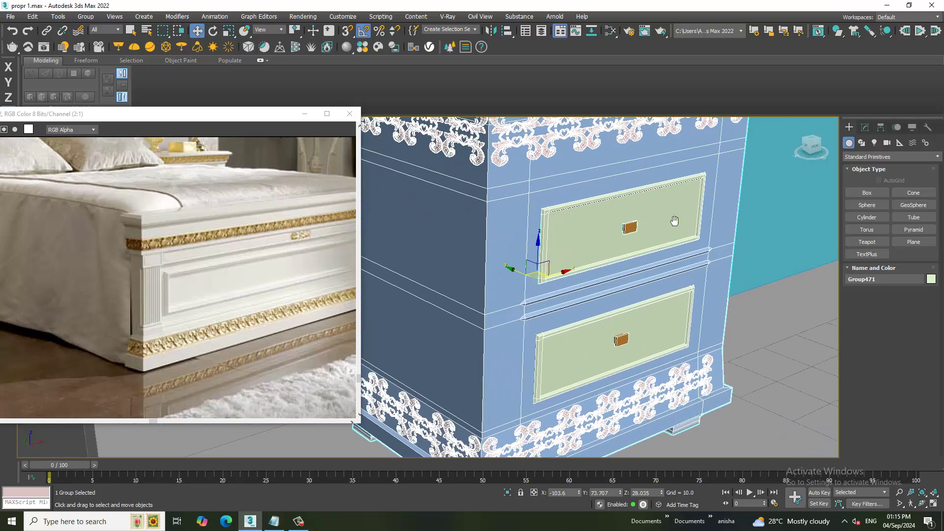
pyautogui.scroll(2, 674, 217)
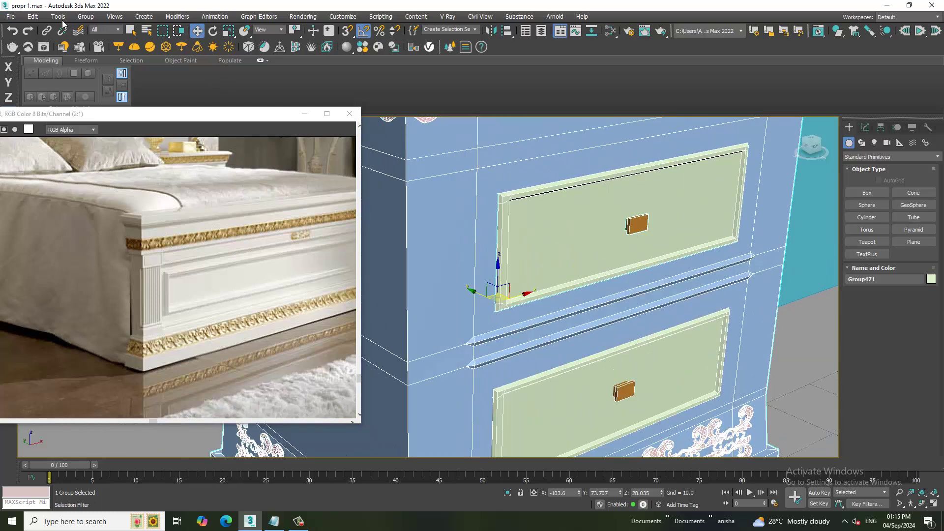
pyautogui.click(86, 17)
pyautogui.click(98, 43)
pyautogui.click(611, 164)
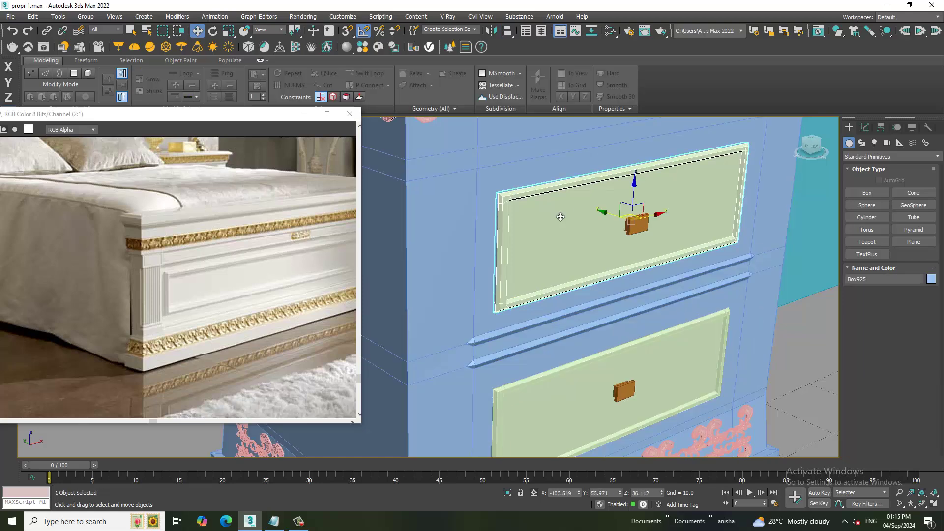
pyautogui.scroll(-3, 502, 242)
pyautogui.scroll(-3, 502, 242)
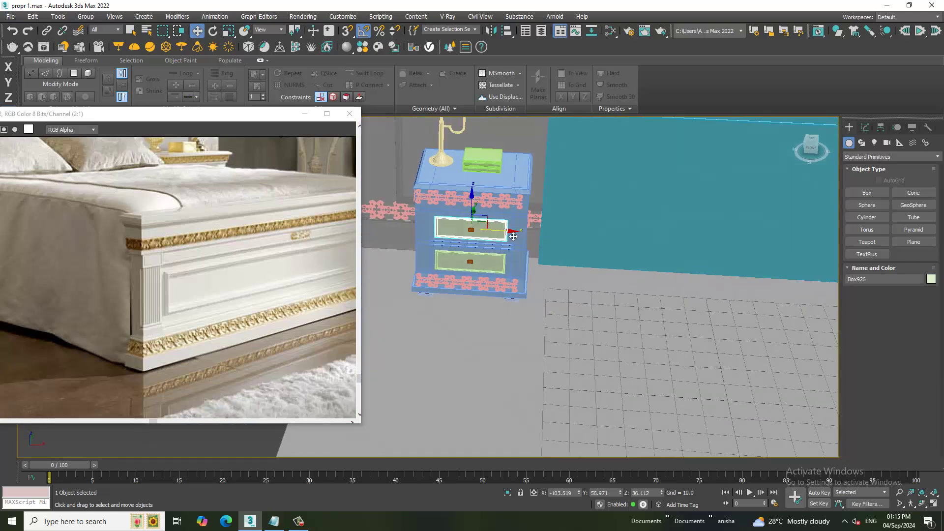
# Copy the drawer front once and move the copy onto the teal headboard.
pyautogui.keyDown('shift'); pyautogui.moveTo(502, 242); pyautogui.dragTo(673, 252); pyautogui.keyUp('shift')
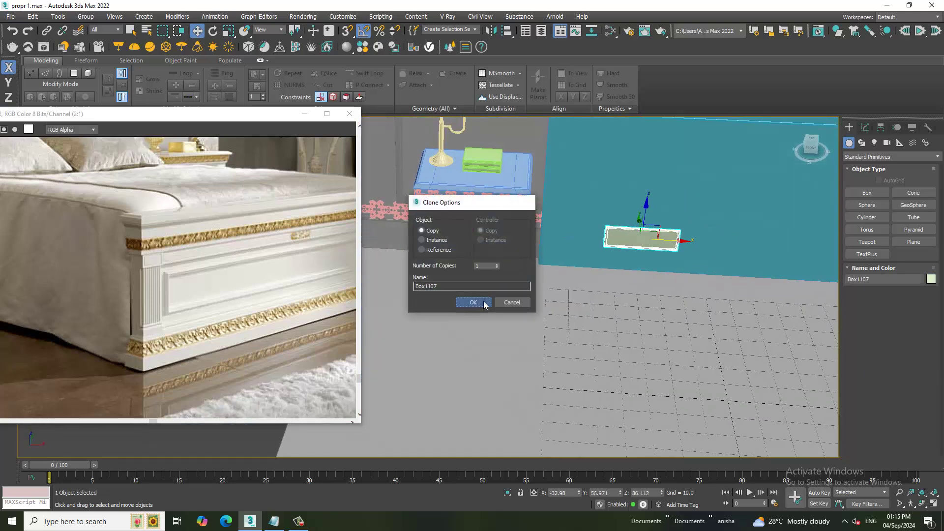
pyautogui.click(474, 302)
pyautogui.keyDown('alt'); pyautogui.moveTo(473, 302); pyautogui.dragTo(659, 245, button='middle'); pyautogui.keyUp('alt')
pyautogui.scroll(3, 659, 246)
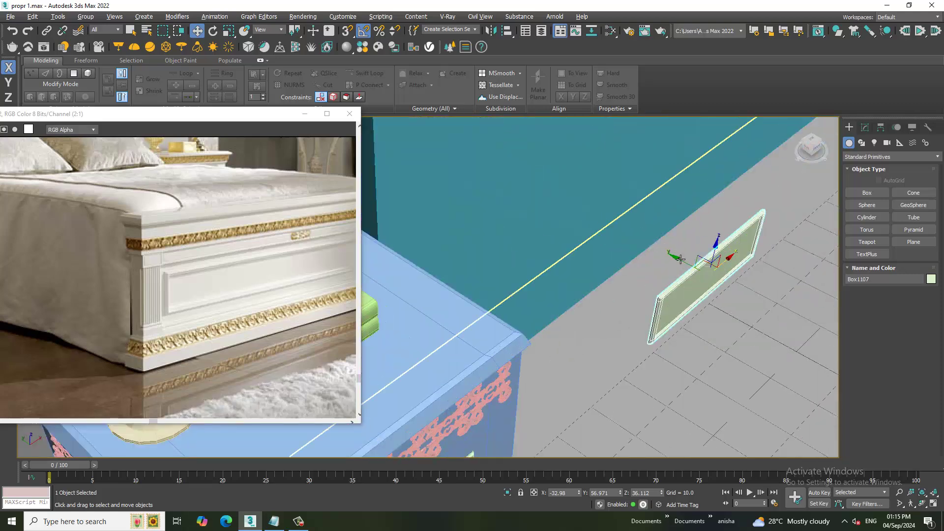
pyautogui.moveTo(673, 257)
pyautogui.mouseDown()
pyautogui.moveTo(497, 215)
pyautogui.moveTo(519, 215)
pyautogui.mouseUp()
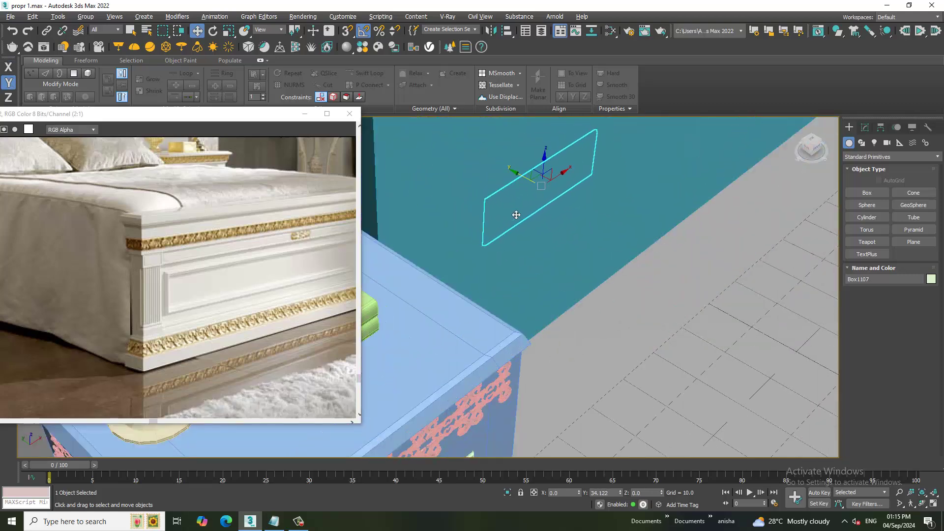
pyautogui.press('f')
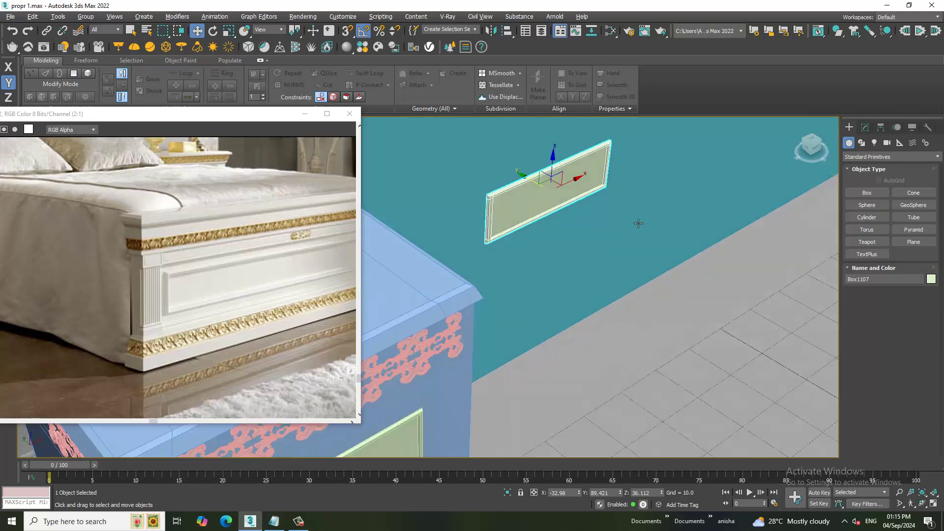
# Raise the panel's top vertices and stretch its left edge outward.
pyautogui.scroll(-2, 173, 226)
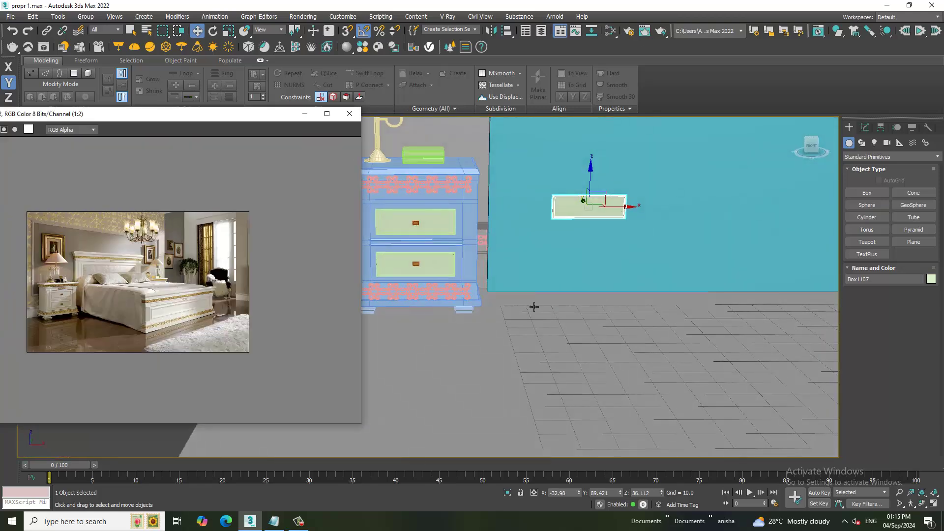
pyautogui.scroll(3, 609, 263)
pyautogui.scroll(-2, 545, 229)
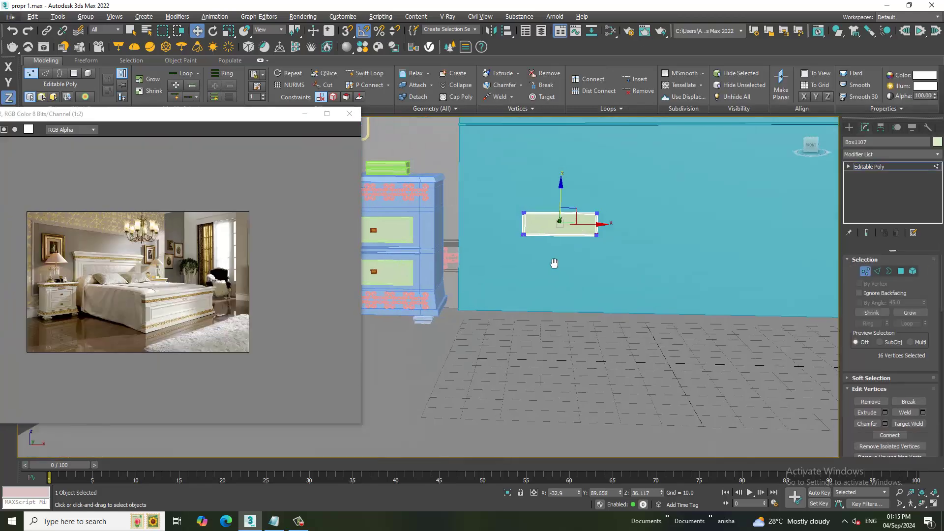
pyautogui.scroll(-3, 551, 261)
pyautogui.moveTo(592, 282); pyautogui.dragTo(599, 277)
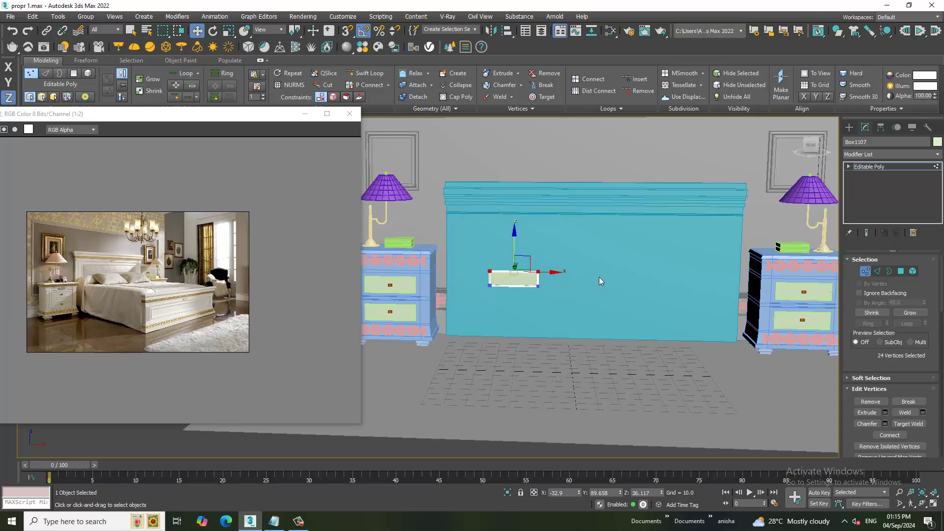
pyautogui.moveTo(518, 250)
pyautogui.mouseDown()
pyautogui.moveTo(515, 205)
pyautogui.moveTo(511, 319)
pyautogui.mouseUp()
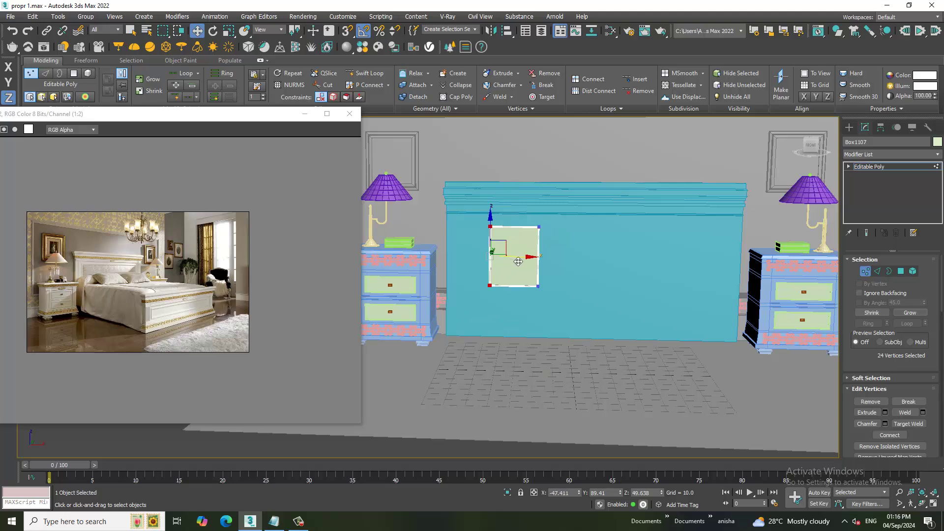
pyautogui.moveTo(513, 262); pyautogui.dragTo(488, 261)
# Stretch the right edge across the headboard, raise the bottom edge slightly, and return to object level.
pyautogui.moveTo(527, 211); pyautogui.dragTo(590, 290)
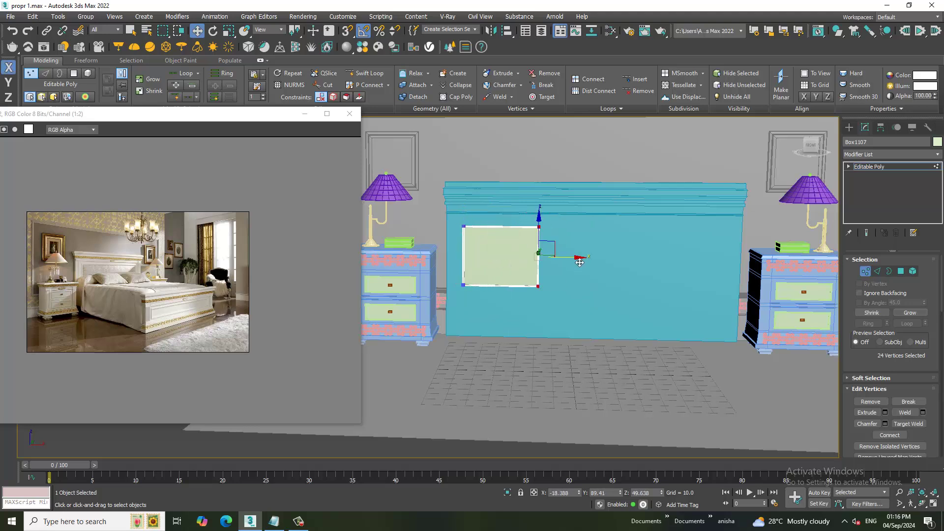
pyautogui.moveTo(575, 257); pyautogui.dragTo(762, 256)
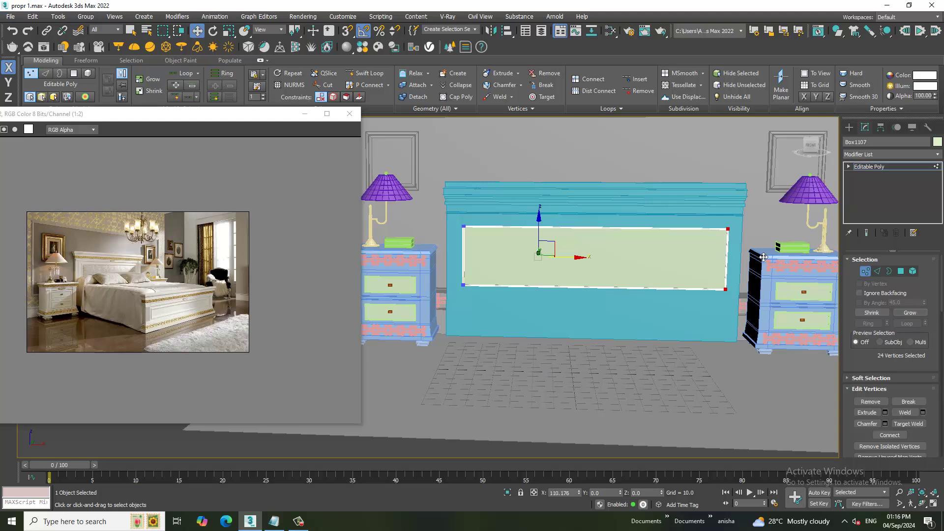
pyautogui.moveTo(450, 269); pyautogui.dragTo(808, 328)
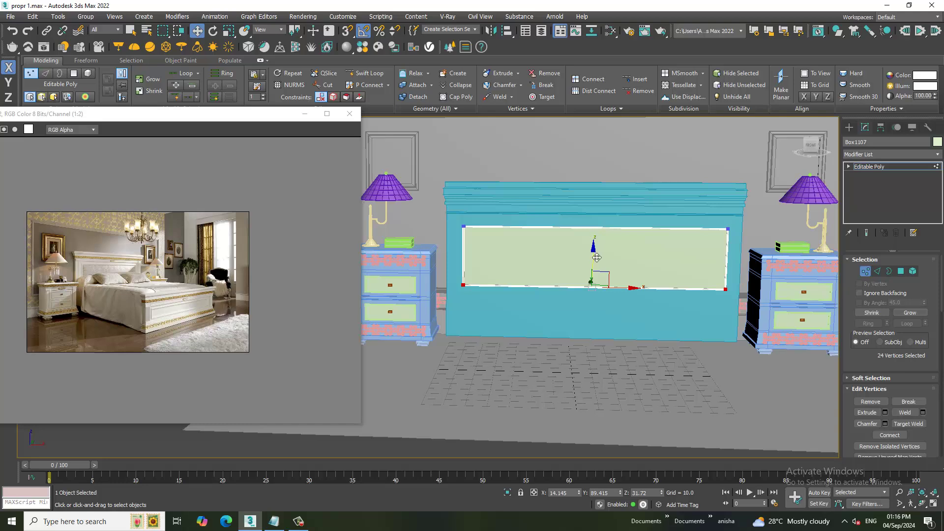
pyautogui.moveTo(598, 256); pyautogui.dragTo(600, 251)
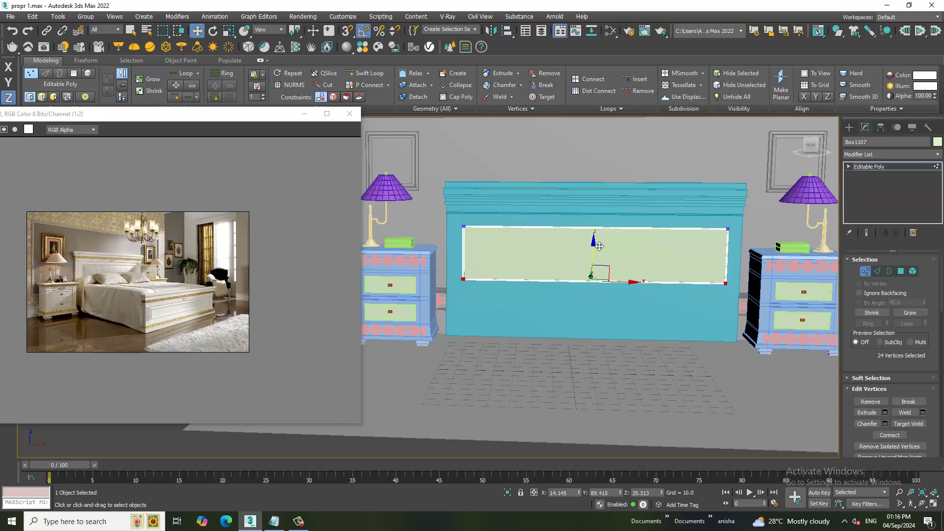
pyautogui.keyDown('alt'); pyautogui.moveTo(593, 241); pyautogui.dragTo(738, 212, button='middle'); pyautogui.keyUp('alt')
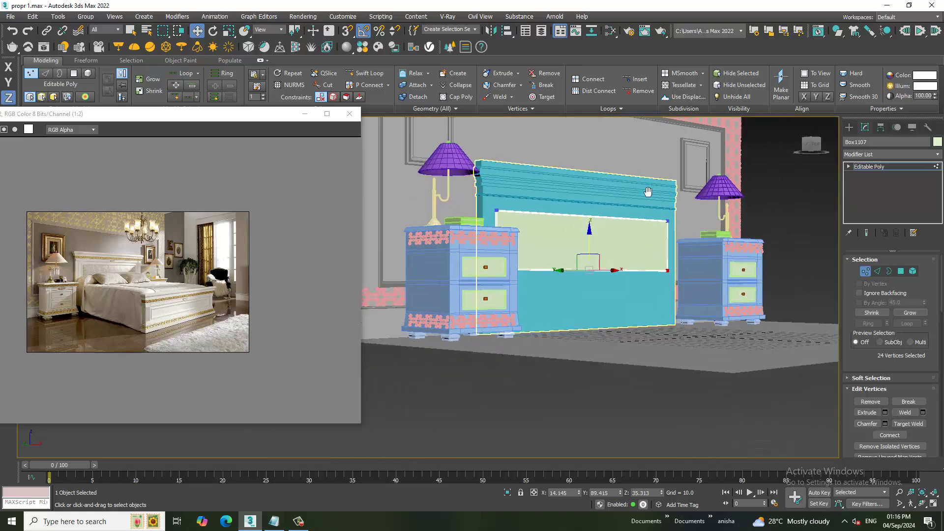
pyautogui.click(903, 168)
pyautogui.keyDown('alt'); pyautogui.moveTo(590, 281); pyautogui.dragTo(525, 283, button='middle'); pyautogui.keyUp('alt')
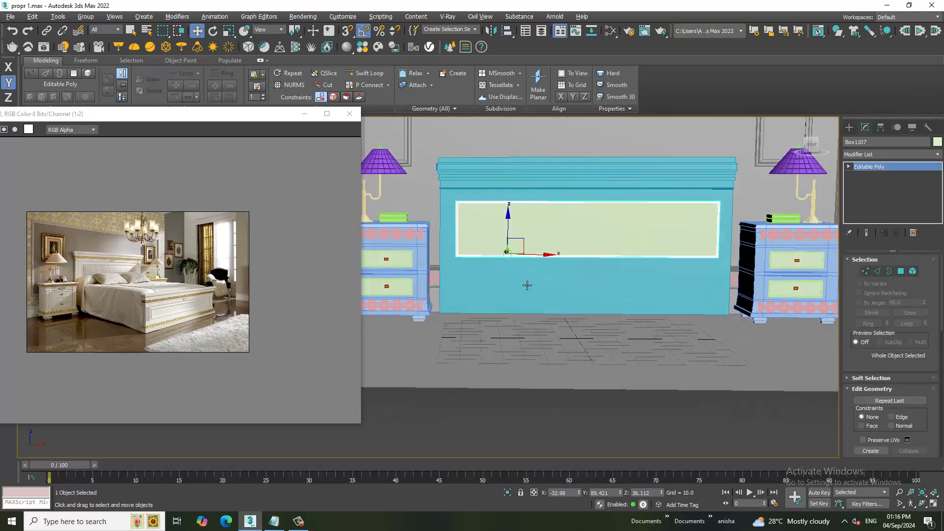
# Connect the headboard's edges into a new horizontal edge loop and position it.
pyautogui.click(453, 265)
pyautogui.press('2')
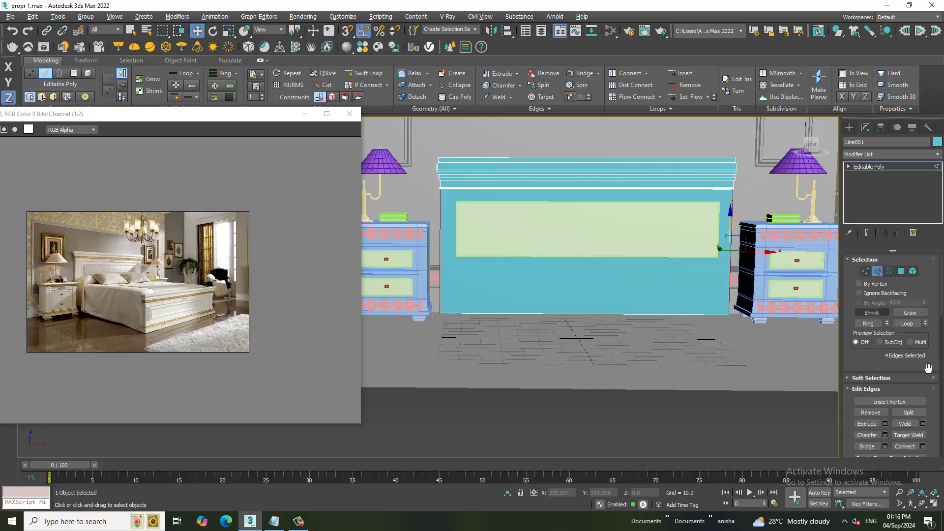
pyautogui.click(923, 446)
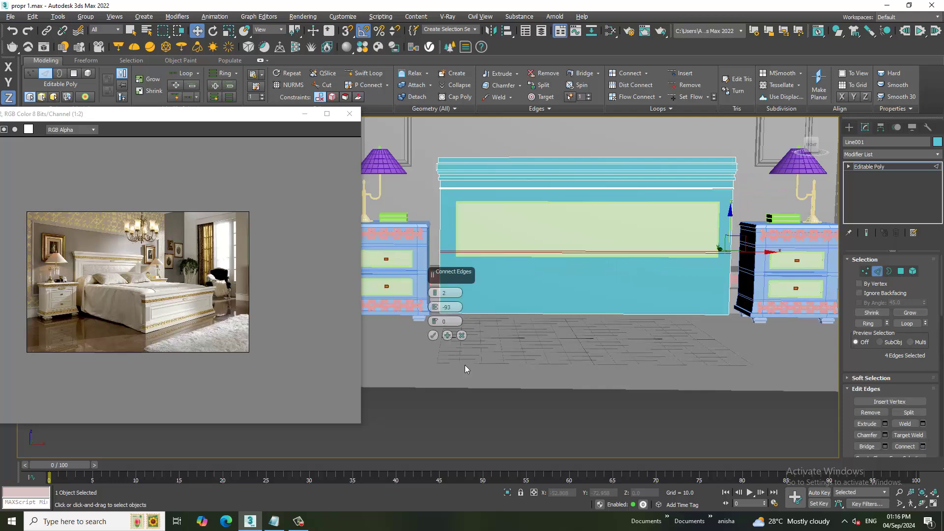
pyautogui.click(432, 335)
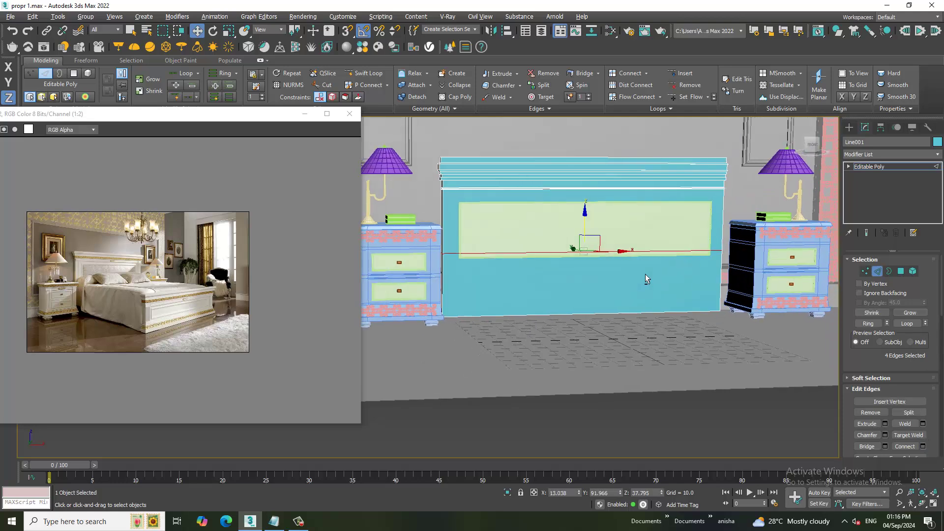
pyautogui.keyDown('alt'); pyautogui.moveTo(645, 273); pyautogui.dragTo(587, 258, button='middle'); pyautogui.keyUp('alt')
pyautogui.moveTo(589, 227); pyautogui.dragTo(592, 234)
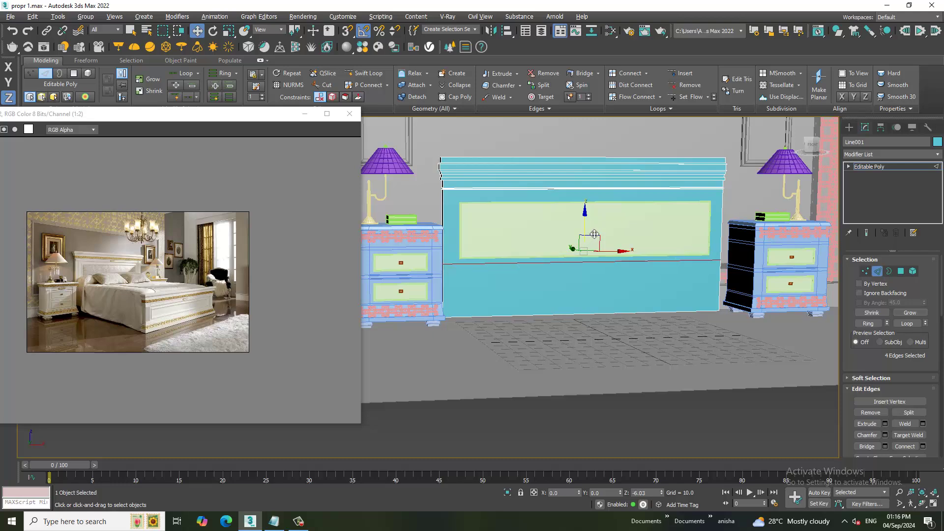
pyautogui.moveTo(593, 234)
pyautogui.keyDown('alt'); pyautogui.mouseDown(button='middle')
pyautogui.moveTo(641, 257)
pyautogui.moveTo(517, 225)
pyautogui.mouseUp(button='middle'); pyautogui.keyUp('alt')
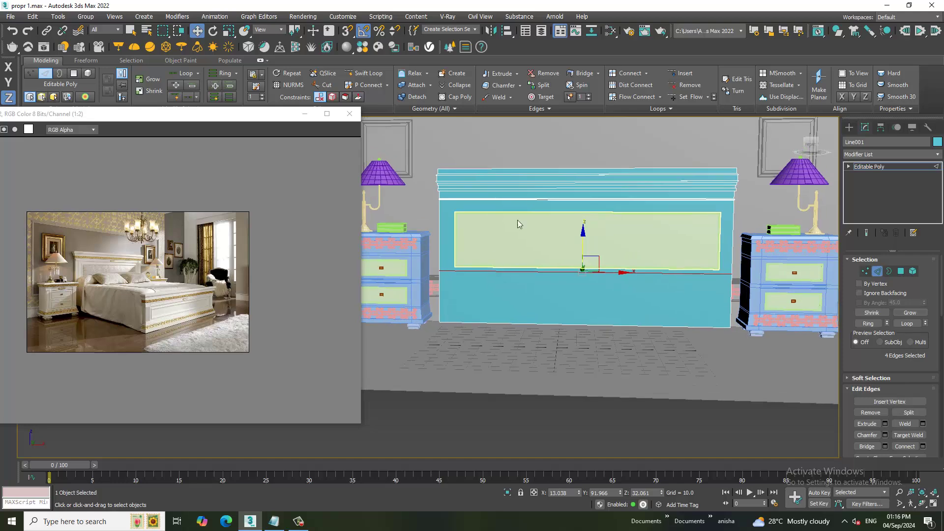
# Raise the headboard's top cornice vertices to make it taller.
pyautogui.click(897, 167)
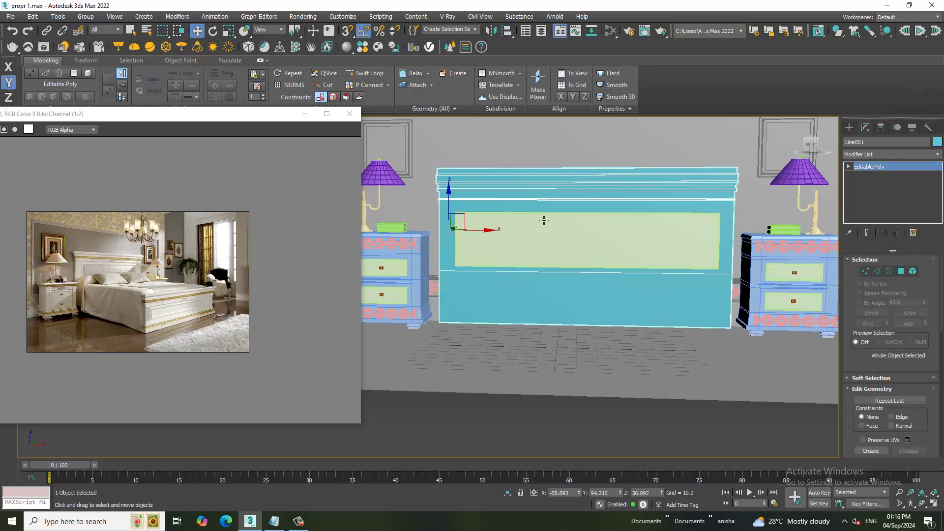
pyautogui.press('1')
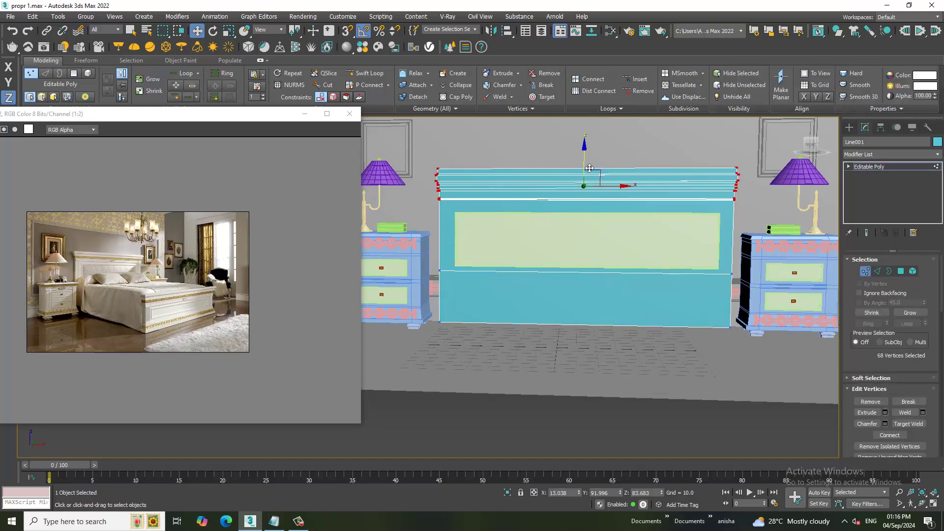
pyautogui.moveTo(589, 168); pyautogui.dragTo(590, 157)
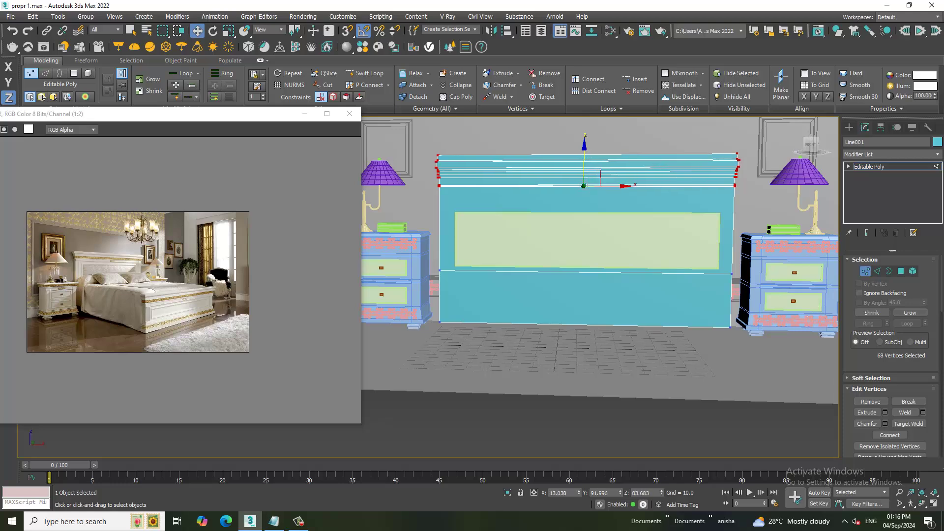
pyautogui.press('1')
pyautogui.press('1')
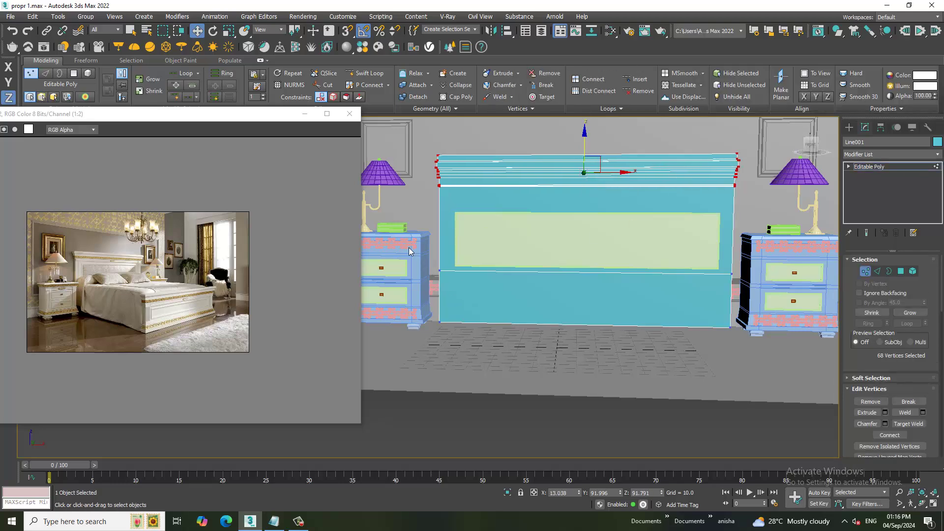
# Raise the headboard's middle row of vertices, then select the inner pale-green panel.
pyautogui.moveTo(815, 296); pyautogui.dragTo(432, 256)
pyautogui.press('F3')
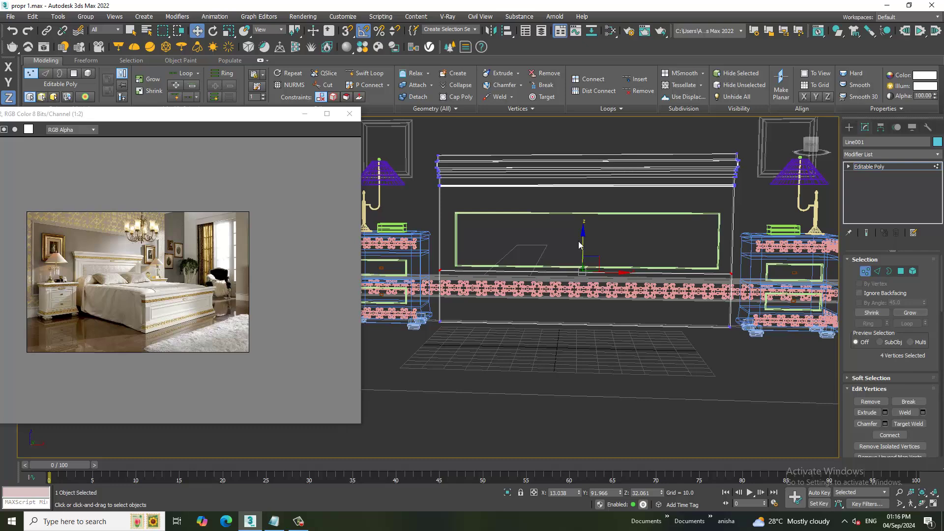
pyautogui.press('F3')
pyautogui.moveTo(586, 246); pyautogui.dragTo(588, 230)
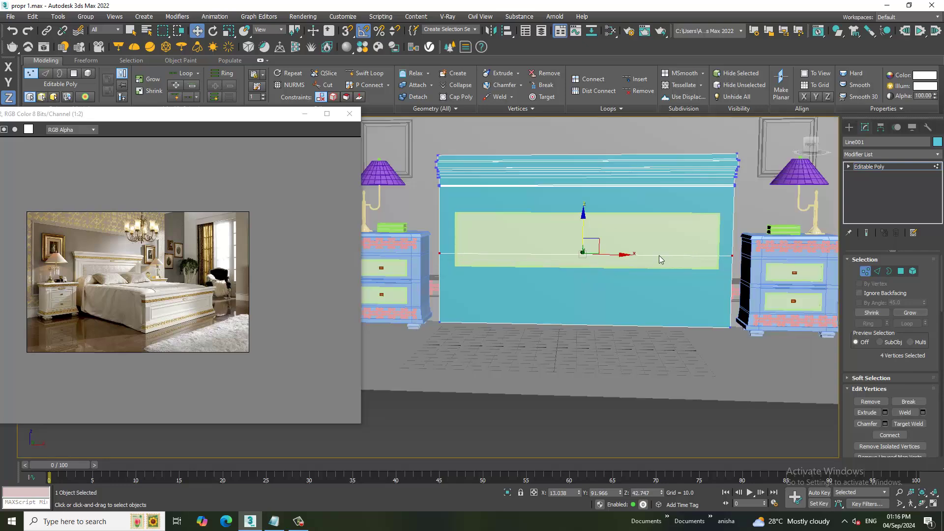
pyautogui.keyDown('alt'); pyautogui.moveTo(668, 254); pyautogui.dragTo(677, 258, button='middle'); pyautogui.keyUp('alt')
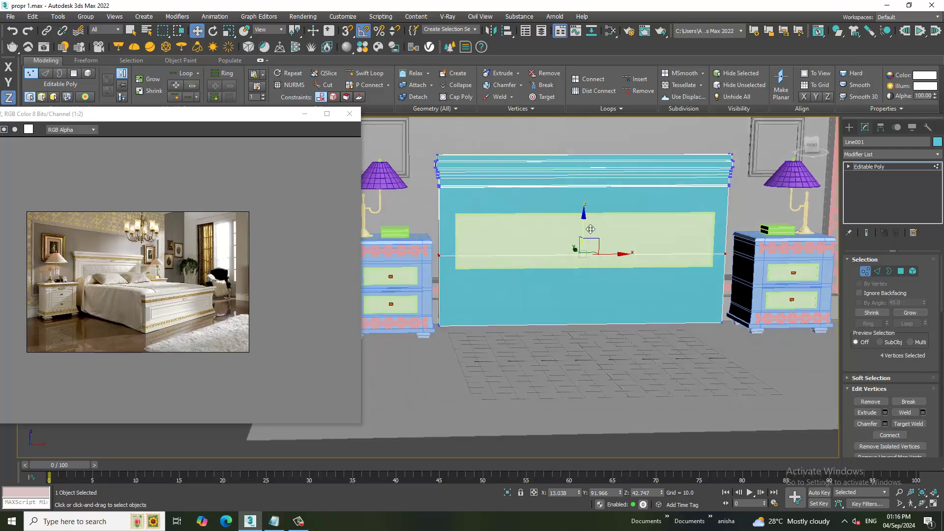
pyautogui.moveTo(590, 229); pyautogui.dragTo(590, 225)
pyautogui.click(891, 167)
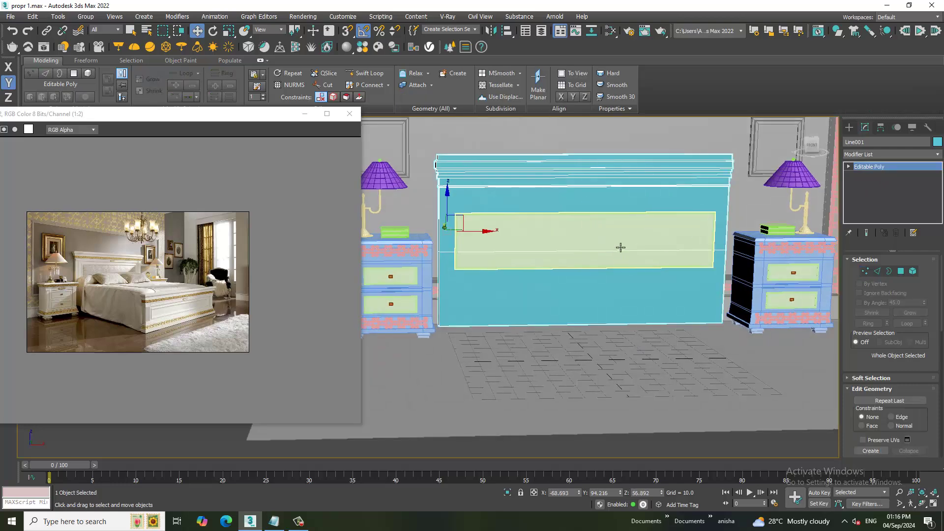
pyautogui.click(621, 246)
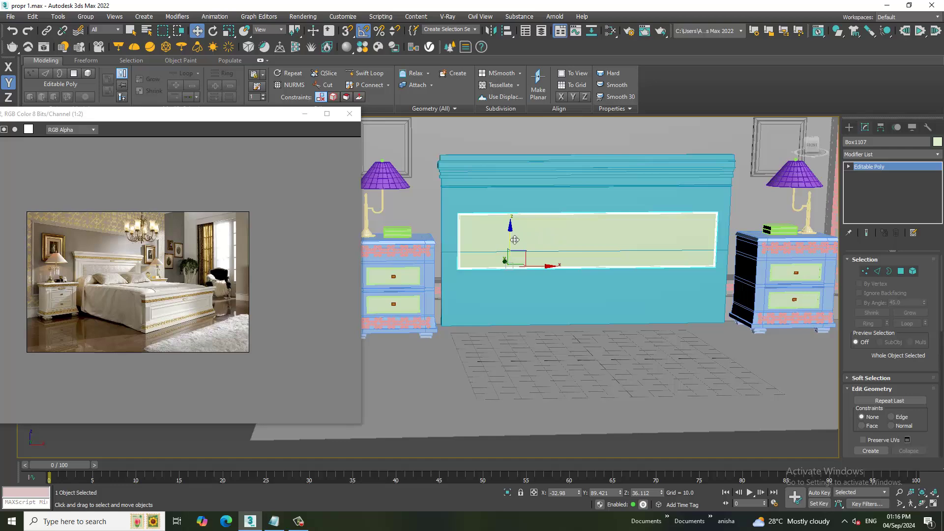
# Raise the inset panel and pull its left and right vertex columns inward to fit.
pyautogui.moveTo(550, 235); pyautogui.dragTo(549, 213)
pyautogui.press('1')
pyautogui.moveTo(438, 164); pyautogui.dragTo(472, 255)
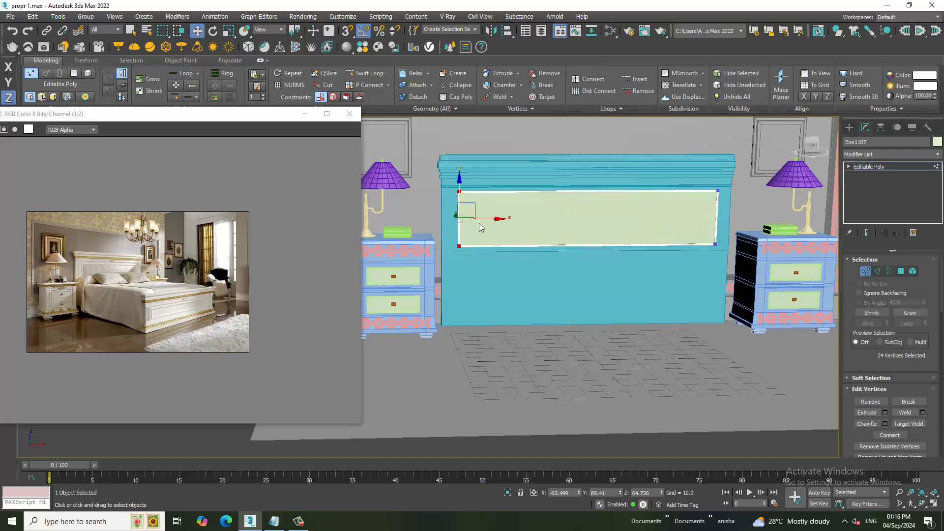
pyautogui.moveTo(492, 217); pyautogui.dragTo(514, 217)
pyautogui.keyDown('alt'); pyautogui.moveTo(652, 253); pyautogui.dragTo(686, 205, button='middle'); pyautogui.keyUp('alt')
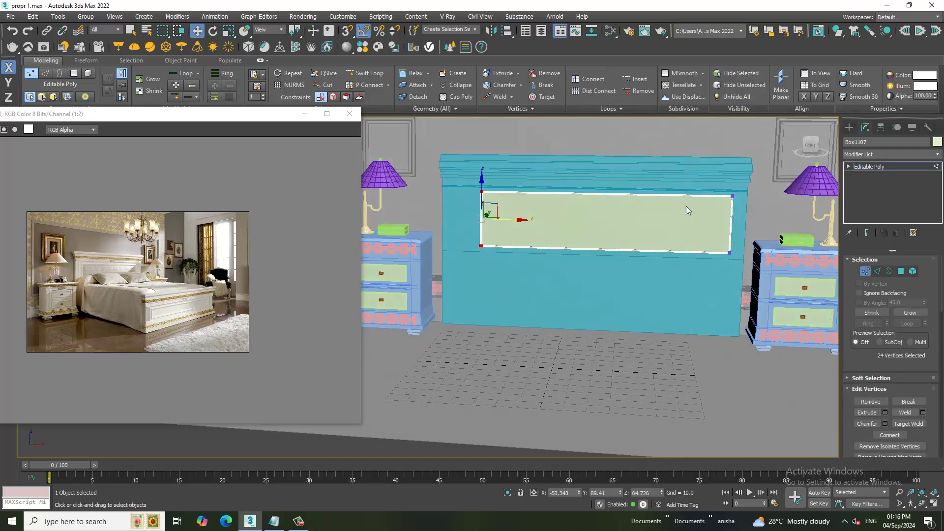
pyautogui.moveTo(699, 182); pyautogui.dragTo(758, 266)
pyautogui.moveTo(762, 231)
pyautogui.mouseDown()
pyautogui.moveTo(736, 232)
pyautogui.moveTo(760, 232)
pyautogui.mouseUp()
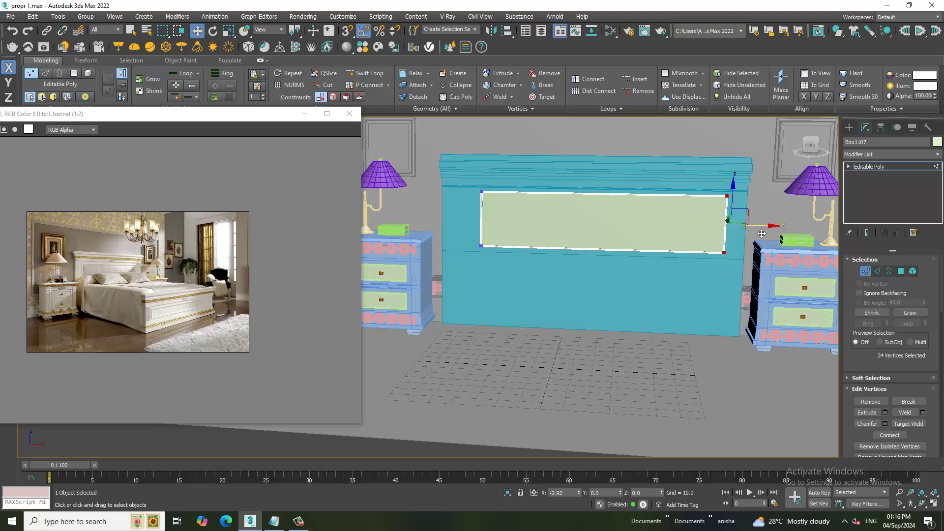
pyautogui.moveTo(464, 166); pyautogui.dragTo(515, 263)
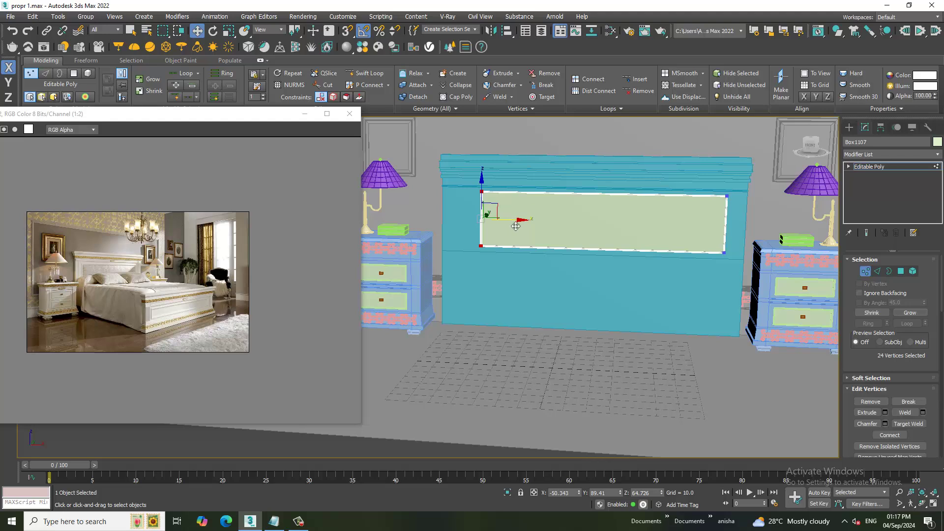
pyautogui.moveTo(515, 226); pyautogui.dragTo(504, 224)
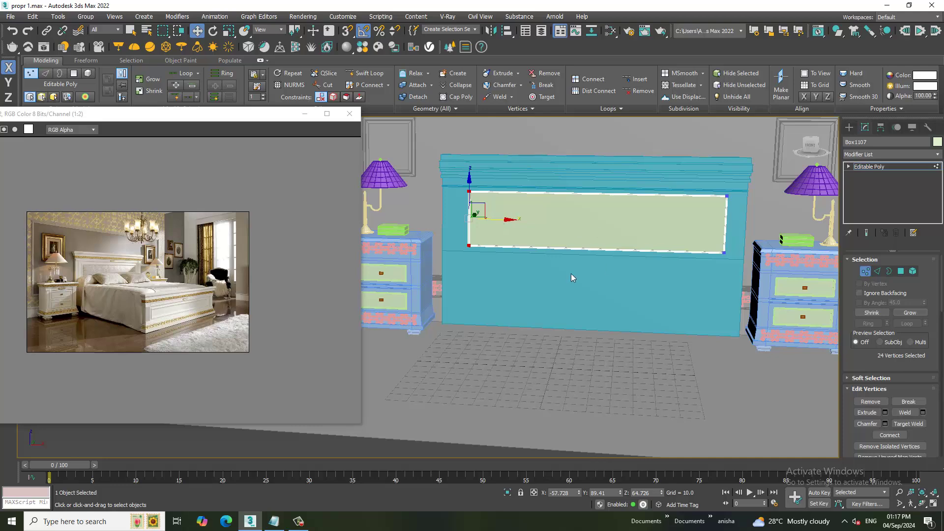
# Clear the vertex selection and select the panel's top and bottom edges.
pyautogui.moveTo(571, 273)
pyautogui.keyDown('alt'); pyautogui.mouseDown(button='middle')
pyautogui.moveTo(609, 270)
pyautogui.moveTo(578, 252)
pyautogui.mouseUp(button='middle'); pyautogui.keyUp('alt')
pyautogui.scroll(1, 579, 252)
pyautogui.scroll(3, 587, 270)
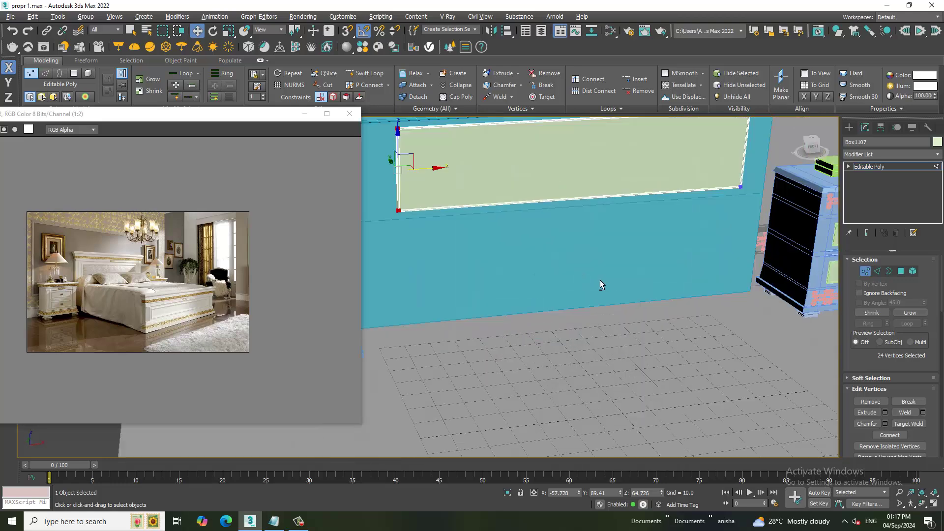
pyautogui.scroll(1, 600, 280)
pyautogui.scroll(-2, 576, 266)
pyautogui.scroll(-2, 565, 278)
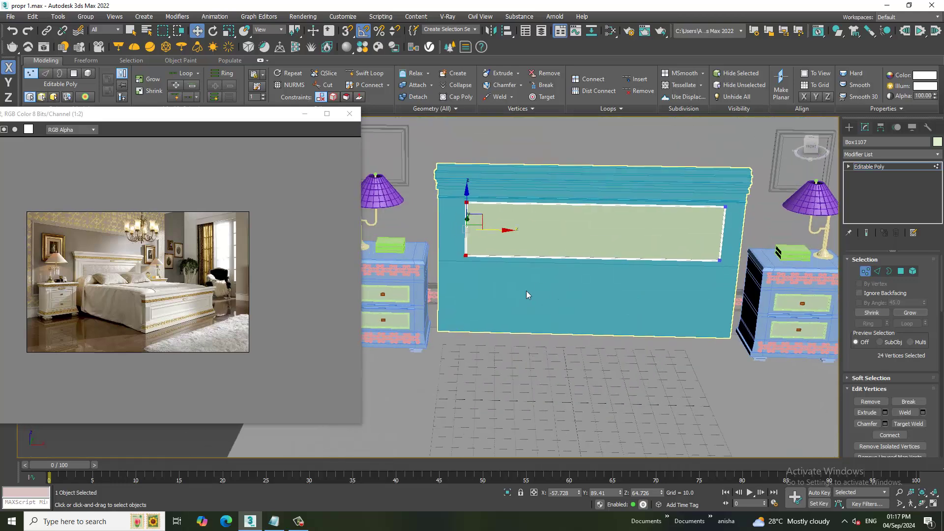
pyautogui.click(526, 293)
pyautogui.click(878, 271)
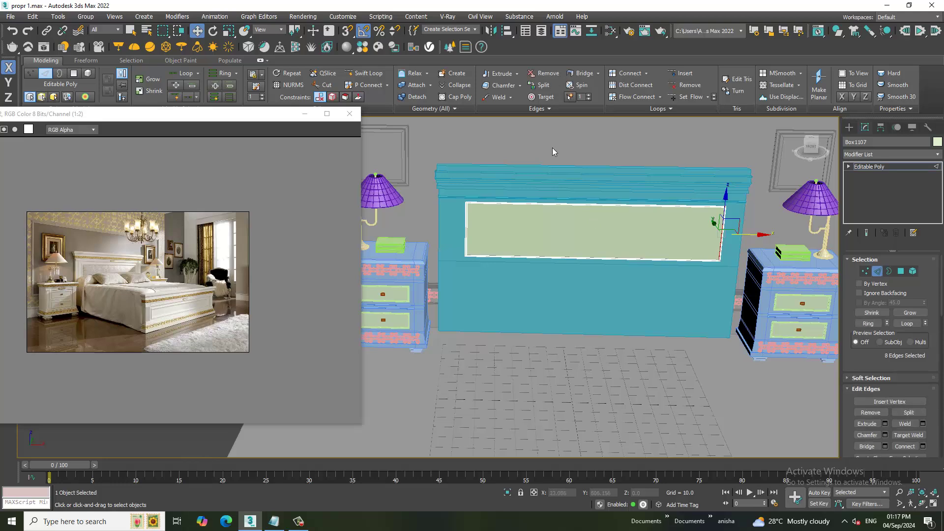
pyautogui.moveTo(578, 362); pyautogui.dragTo(579, 363)
# Connect the headboard's horizontal edges with 2 pinched segments, adding vertical loops near both sides.
pyautogui.click(903, 173)
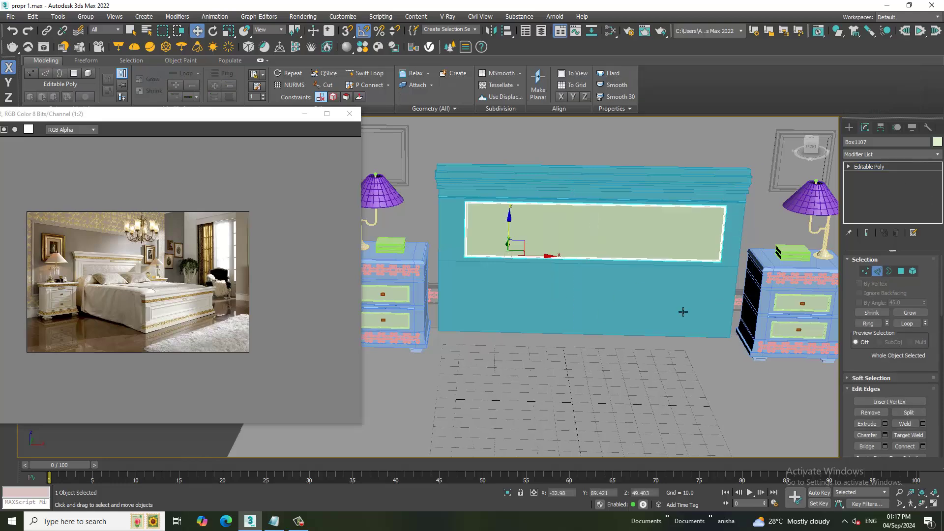
pyautogui.click(661, 313)
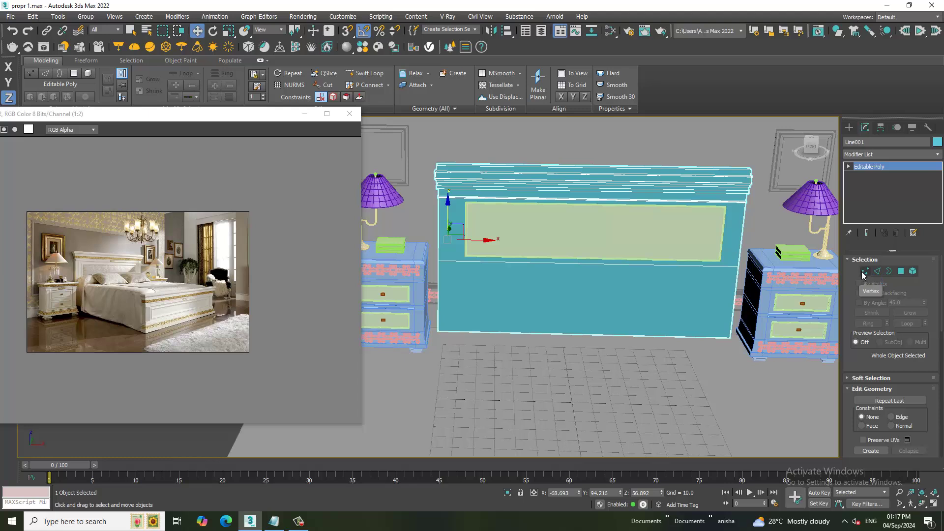
pyautogui.click(878, 271)
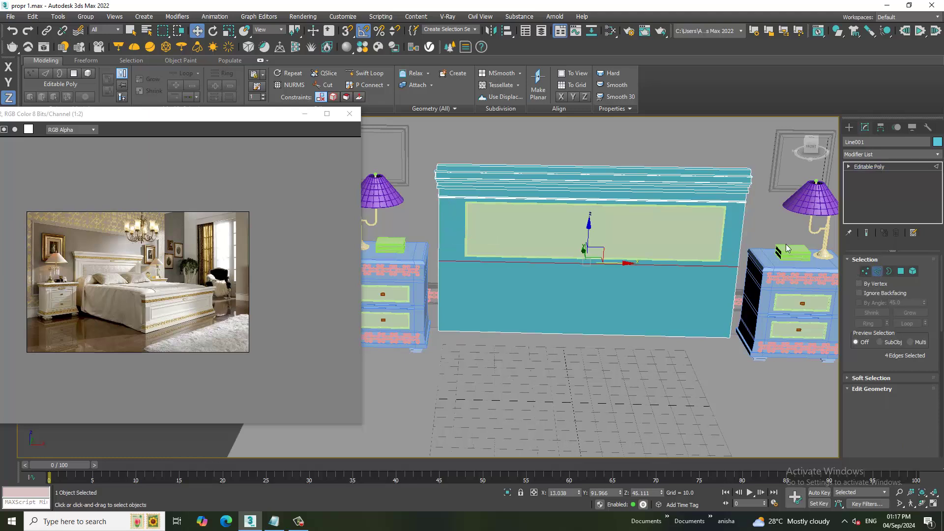
pyautogui.moveTo(600, 152); pyautogui.dragTo(636, 428)
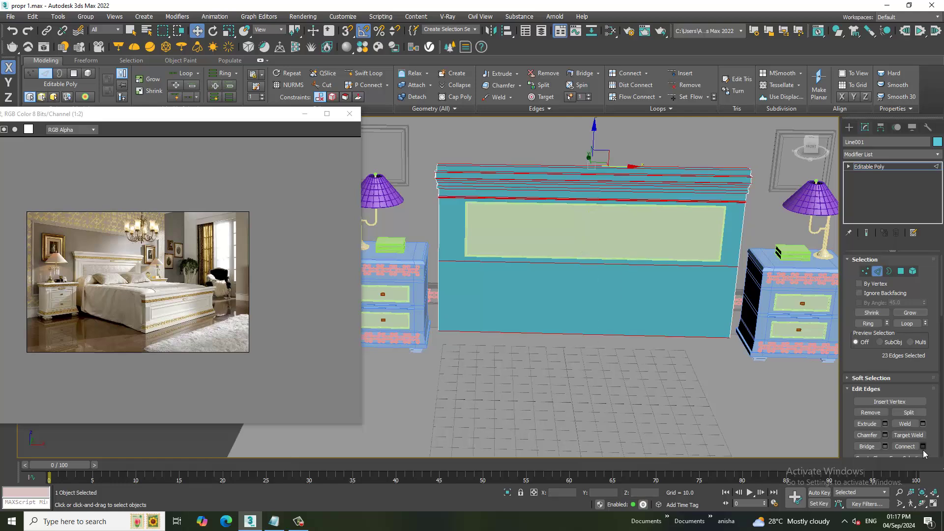
pyautogui.click(923, 445)
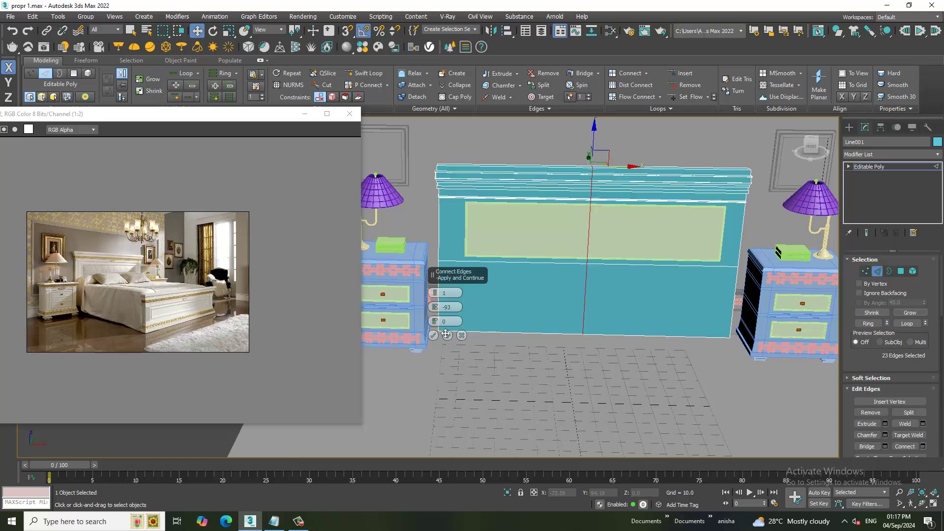
pyautogui.click(436, 294)
pyautogui.moveTo(435, 307)
pyautogui.mouseDown()
pyautogui.moveTo(361, 487)
pyautogui.moveTo(351, 457)
pyautogui.mouseUp()
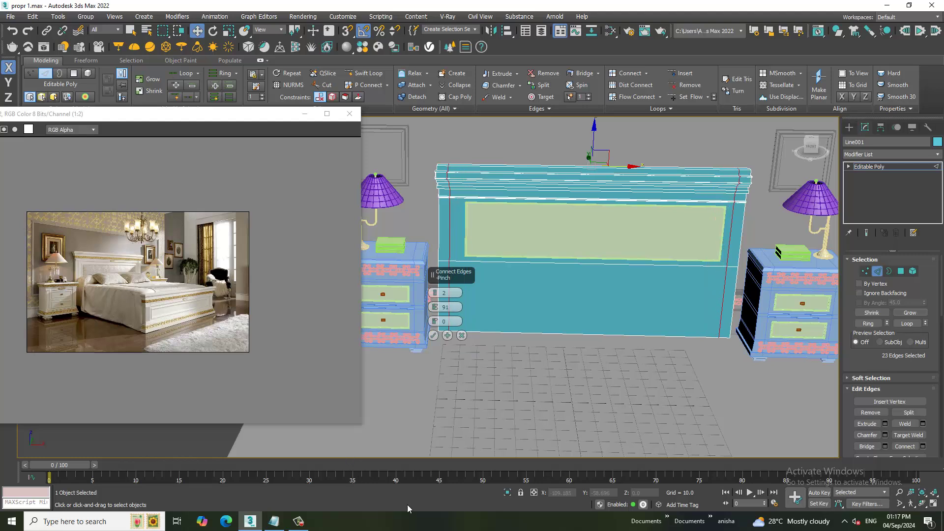
pyautogui.click(433, 336)
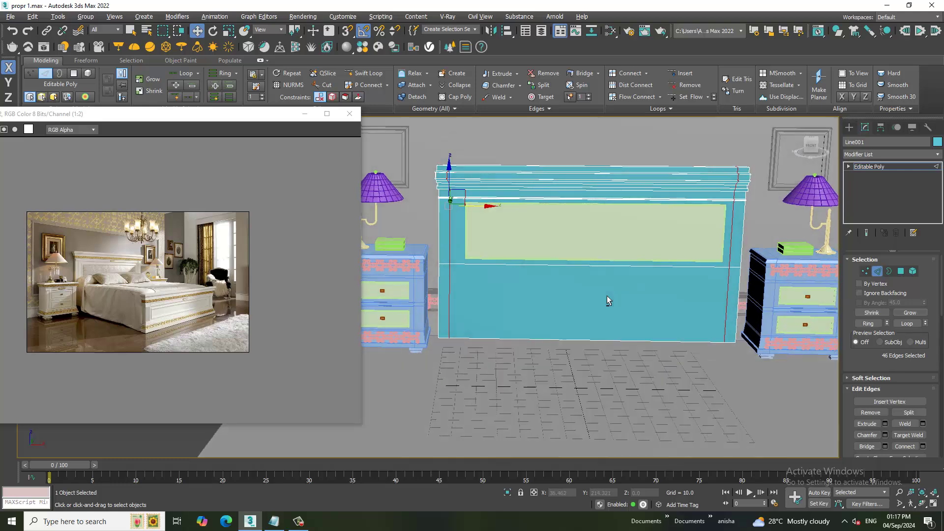
# Connect the side vertical edges and slide the new horizontal loop down to the base.
pyautogui.click(732, 295)
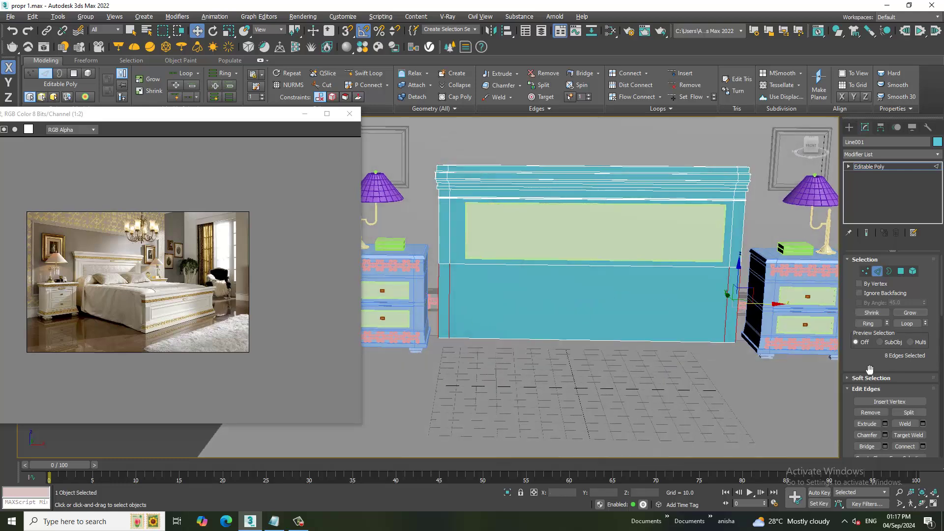
pyautogui.click(923, 446)
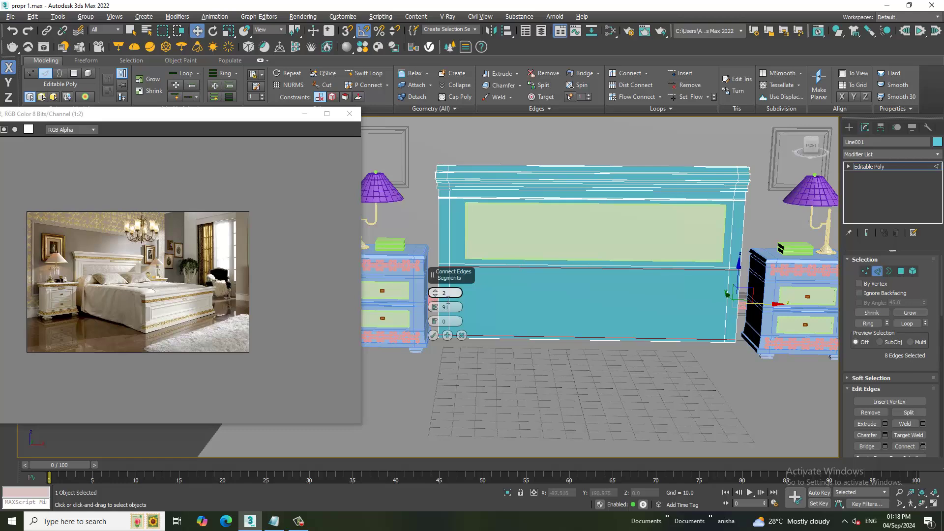
pyautogui.click(434, 335)
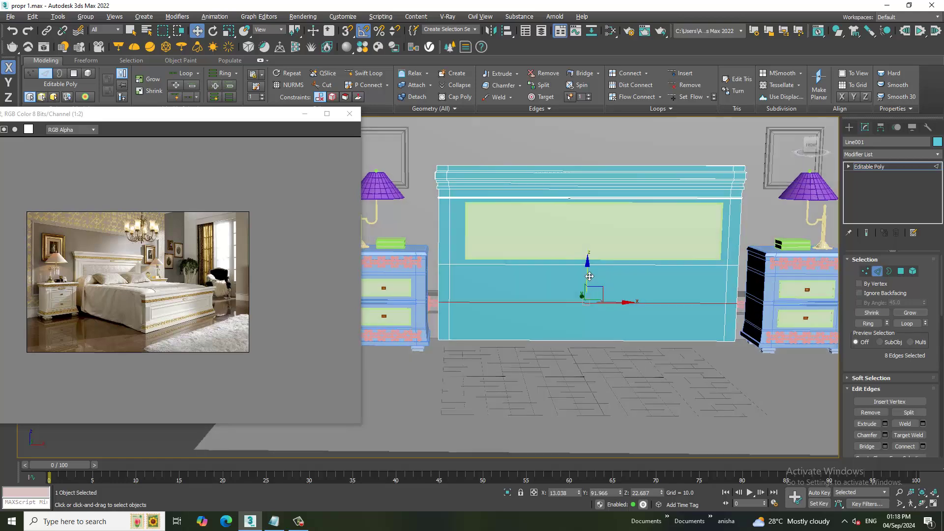
pyautogui.moveTo(595, 299); pyautogui.dragTo(598, 310)
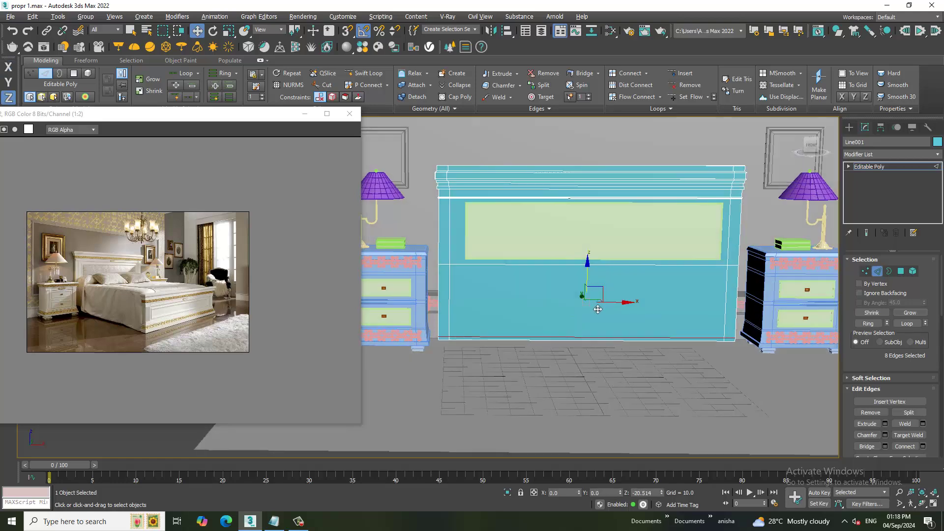
pyautogui.keyDown('alt'); pyautogui.moveTo(635, 298); pyautogui.dragTo(613, 282, button='middle'); pyautogui.keyUp('alt')
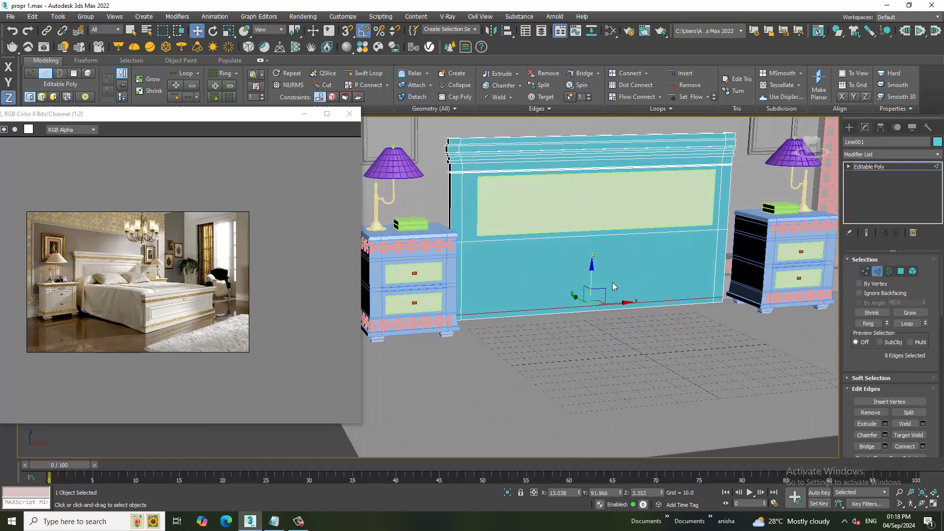
# Shift-move the lower headboard face outward to extrude the bed base.
pyautogui.press('4')
pyautogui.click(539, 283)
pyautogui.keyDown('alt'); pyautogui.moveTo(538, 283); pyautogui.dragTo(542, 264, button='middle'); pyautogui.keyUp('alt')
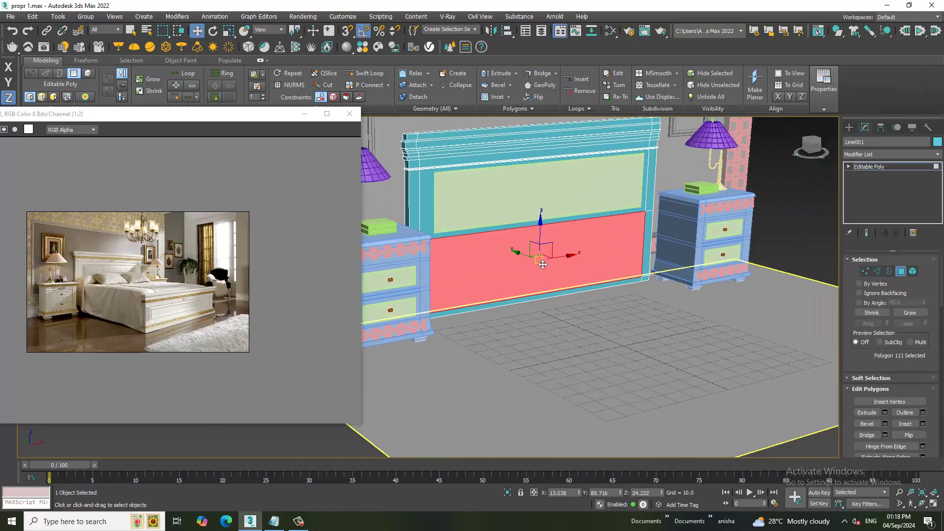
pyautogui.moveTo(542, 265); pyautogui.dragTo(804, 395)
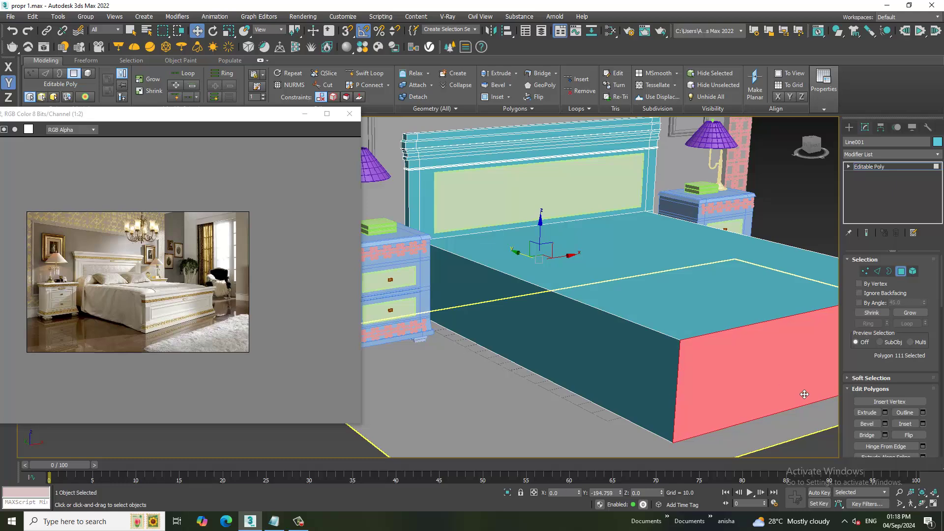
pyautogui.scroll(-5, 805, 395)
pyautogui.keyDown('alt'); pyautogui.moveTo(664, 320); pyautogui.dragTo(633, 316, button='middle'); pyautogui.keyUp('alt')
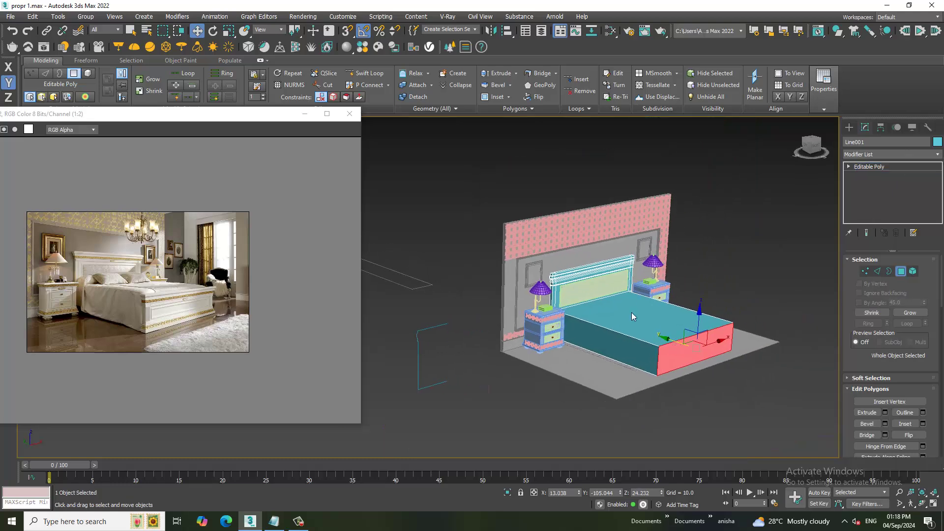
# Select the floor plane's corner vertices near the bed.
pyautogui.click(616, 391)
pyautogui.press('1')
pyautogui.keyDown('alt'); pyautogui.moveTo(616, 391); pyautogui.dragTo(663, 387, button='middle'); pyautogui.keyUp('alt')
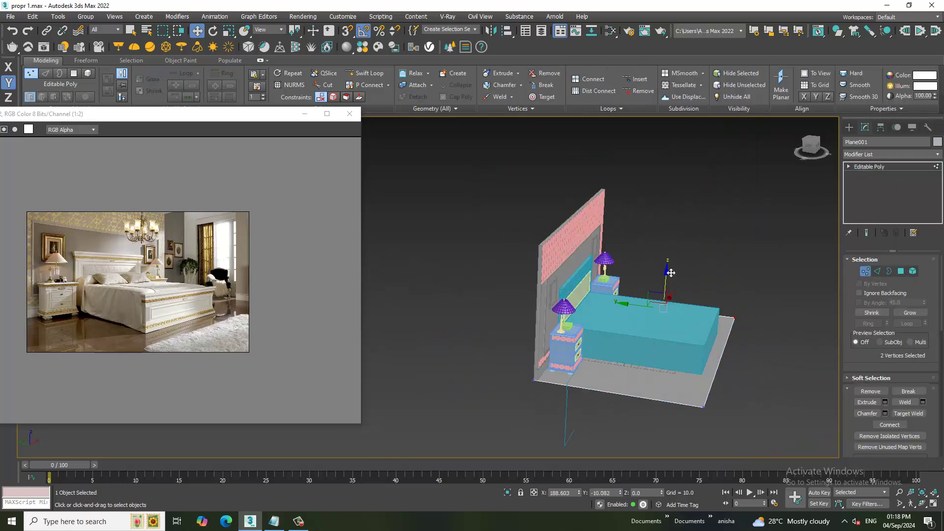
pyautogui.moveTo(667, 259); pyautogui.dragTo(738, 389)
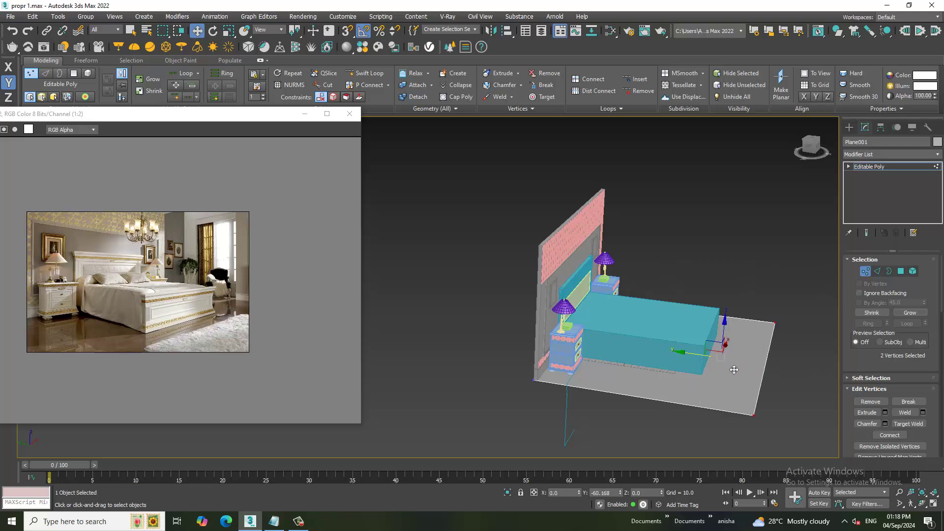
pyautogui.keyDown('alt'); pyautogui.moveTo(688, 358); pyautogui.dragTo(611, 342, button='middle'); pyautogui.keyUp('alt')
pyautogui.scroll(3, 675, 341)
pyautogui.scroll(2, 787, 300)
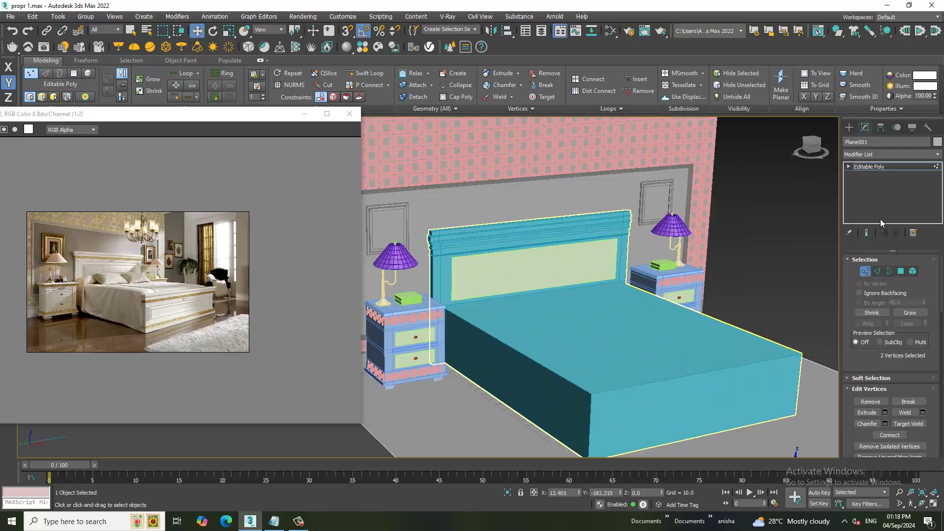
pyautogui.click(913, 166)
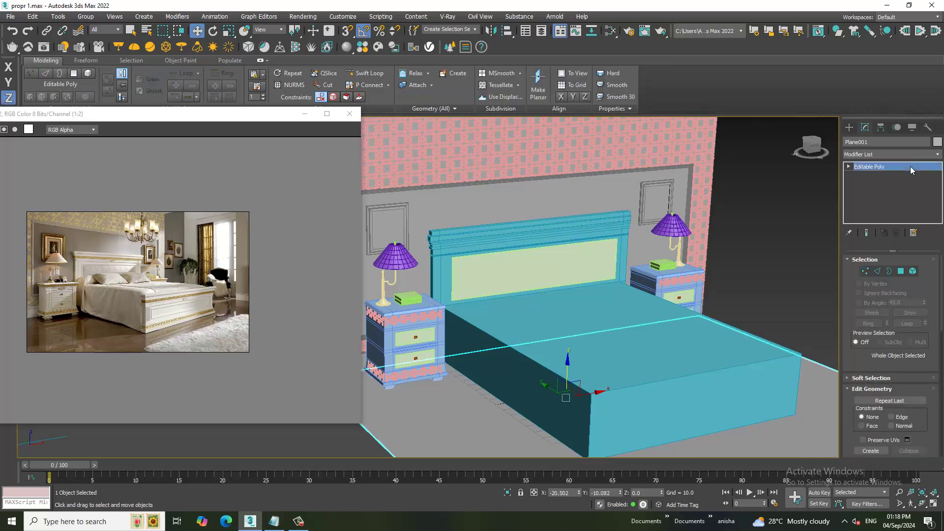
# Undo the extruded bed base with Ctrl+Z.
pyautogui.click(655, 346)
pyautogui.moveTo(684, 344)
pyautogui.keyDown('alt'); pyautogui.mouseDown(button='middle')
pyautogui.moveTo(723, 359)
pyautogui.moveTo(650, 280)
pyautogui.mouseUp(button='middle'); pyautogui.keyUp('alt')
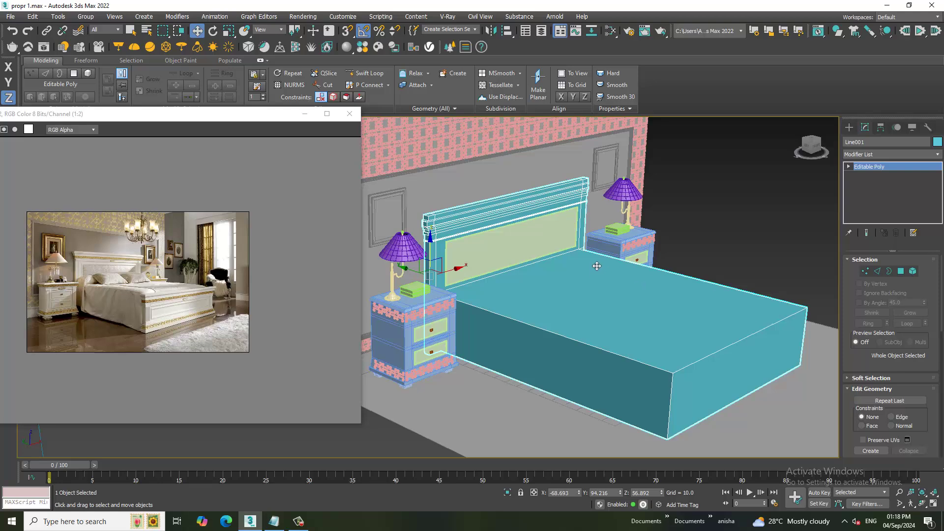
pyautogui.click(733, 222)
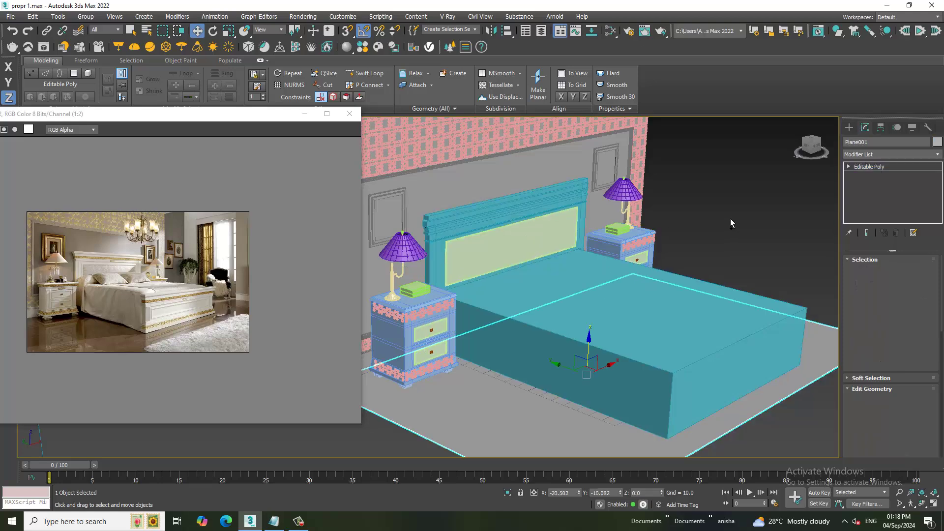
pyautogui.hotkey('ctrl', 'z')
pyautogui.hotkey('ctrl', 'z')
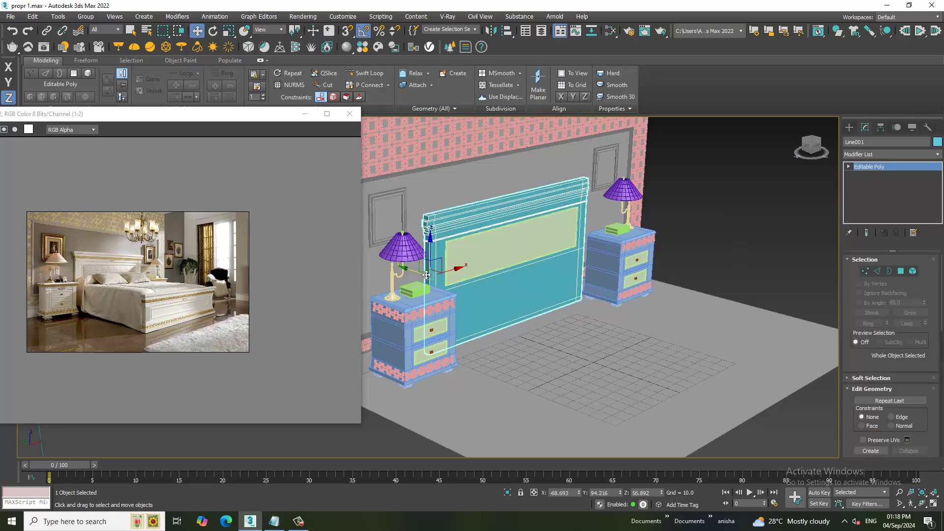
# Copy the headboard to the footboard position and reselect the original's lower face.
pyautogui.keyDown('shift'); pyautogui.moveTo(420, 274); pyautogui.dragTo(649, 367); pyautogui.keyUp('shift')
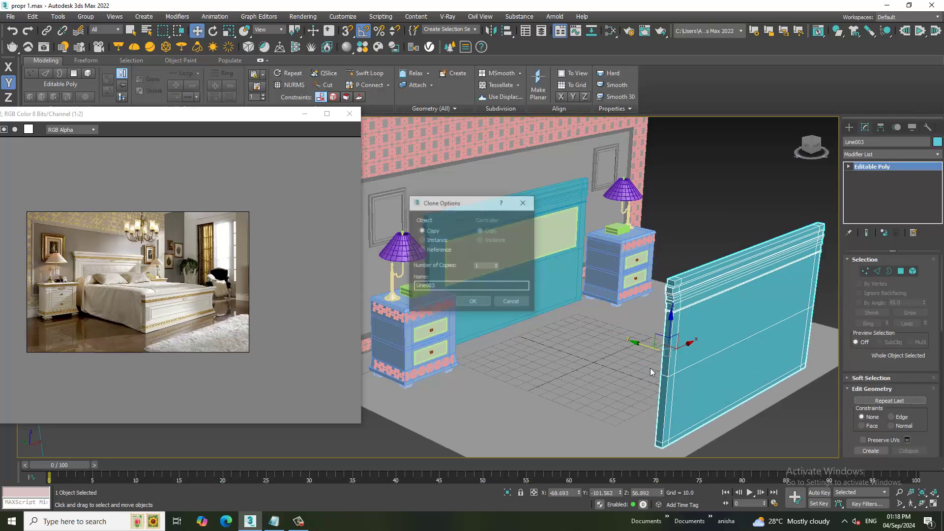
pyautogui.click(473, 302)
pyautogui.click(537, 306)
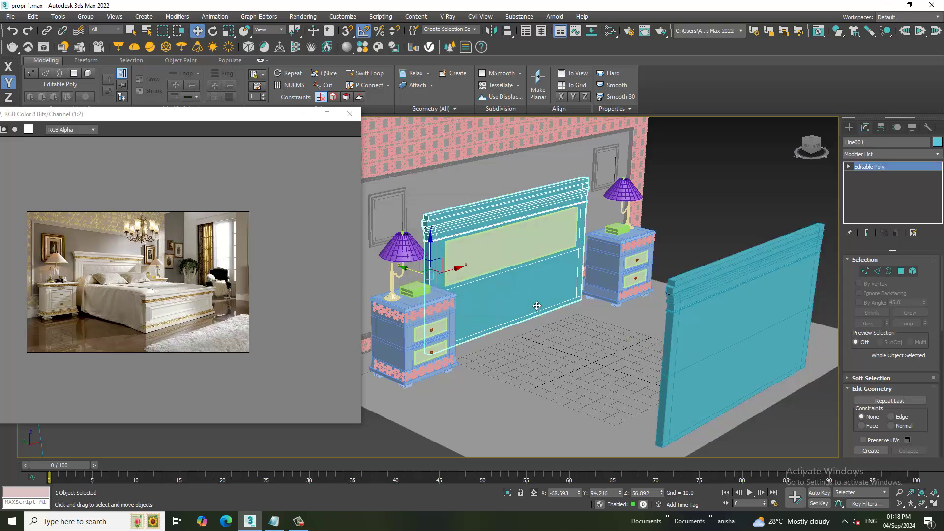
pyautogui.press('4')
pyautogui.click(536, 285)
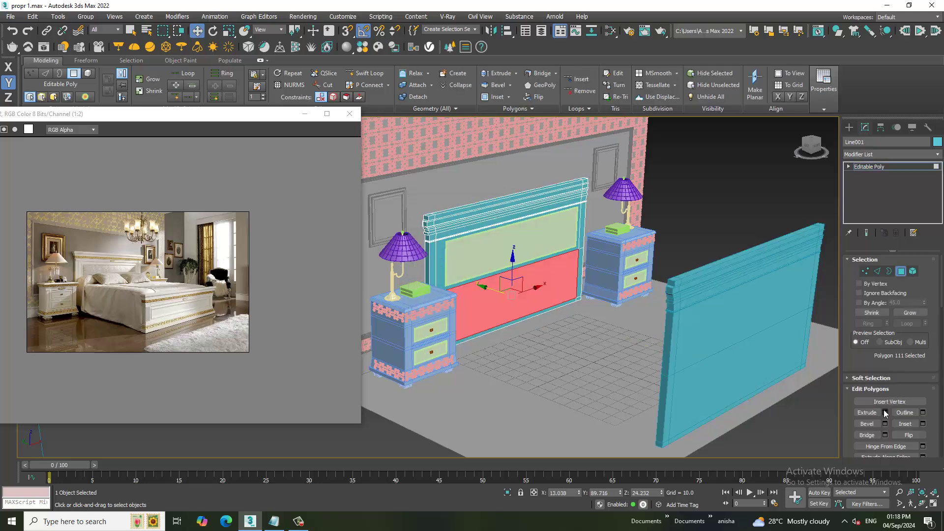
# Pull the headboard's lower face out toward the footboard as the bed base.
pyautogui.keyDown('alt'); pyautogui.moveTo(509, 310); pyautogui.dragTo(537, 306, button='middle'); pyautogui.keyUp('alt')
pyautogui.moveTo(493, 295); pyautogui.dragTo(660, 388)
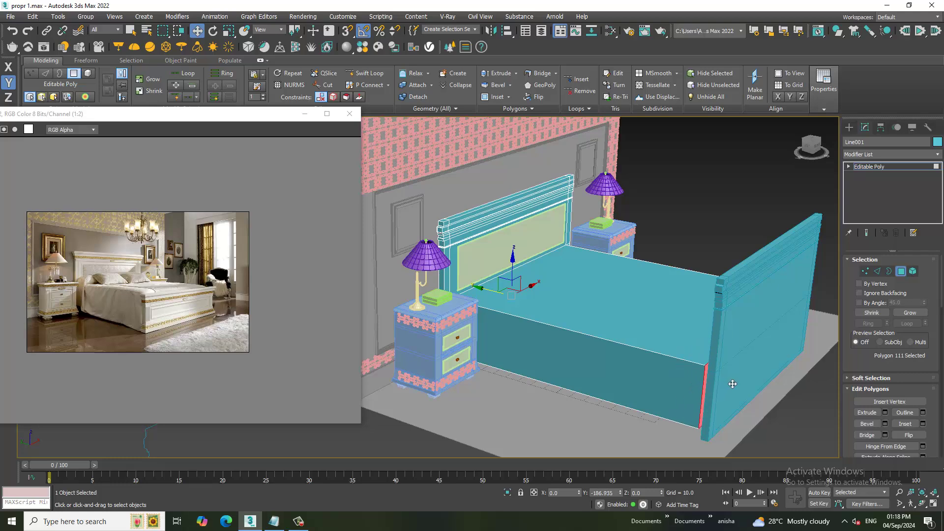
pyautogui.moveTo(768, 376)
pyautogui.keyDown('alt'); pyautogui.mouseDown(button='middle')
pyautogui.moveTo(738, 344)
pyautogui.moveTo(710, 362)
pyautogui.moveTo(723, 351)
pyautogui.mouseUp(button='middle'); pyautogui.keyUp('alt')
pyautogui.scroll(-2, 738, 344)
pyautogui.scroll(-3, 709, 362)
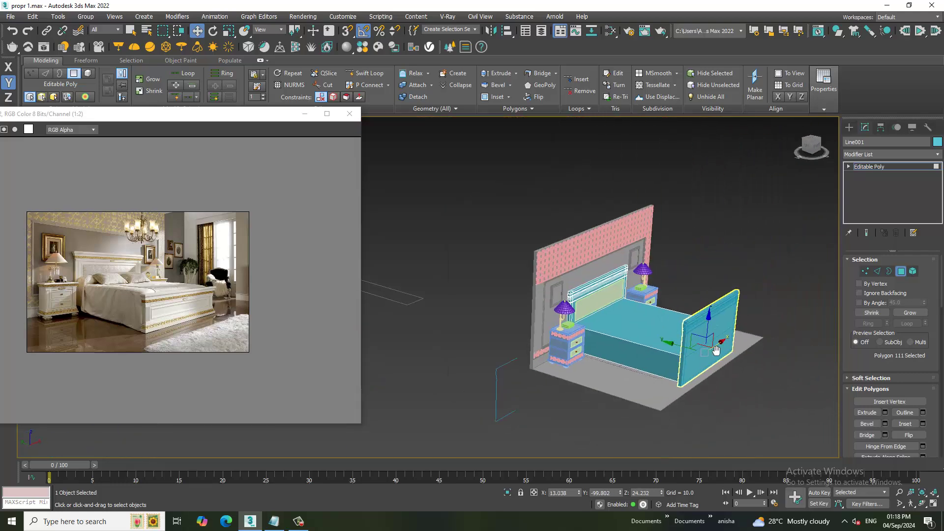
pyautogui.click(910, 166)
# Stretch the floor plane's right-side vertices outward past the footboard.
pyautogui.keyDown('alt'); pyautogui.moveTo(673, 386); pyautogui.dragTo(723, 383, button='middle'); pyautogui.keyUp('alt')
pyautogui.click(721, 379)
pyautogui.press('1')
pyautogui.moveTo(826, 525); pyautogui.dragTo(820, 455)
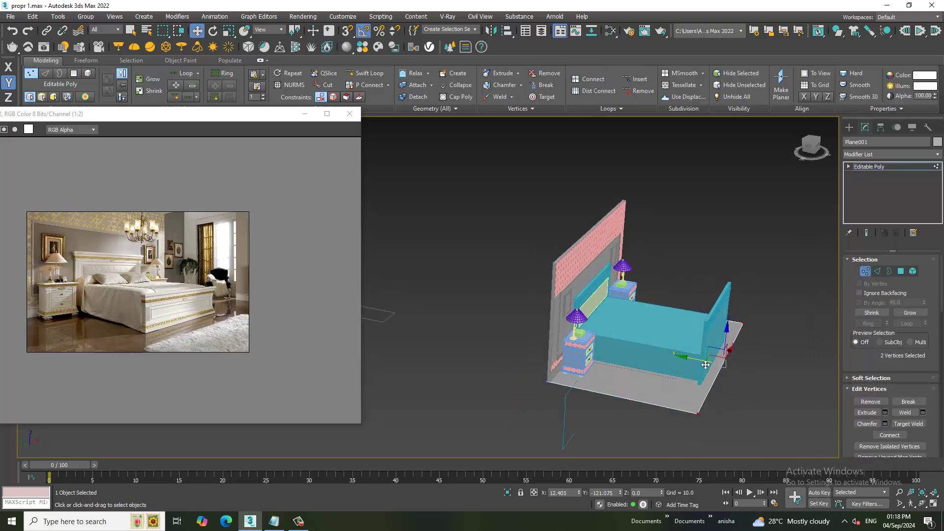
pyautogui.moveTo(700, 364); pyautogui.dragTo(731, 377)
pyautogui.moveTo(745, 381); pyautogui.dragTo(735, 383)
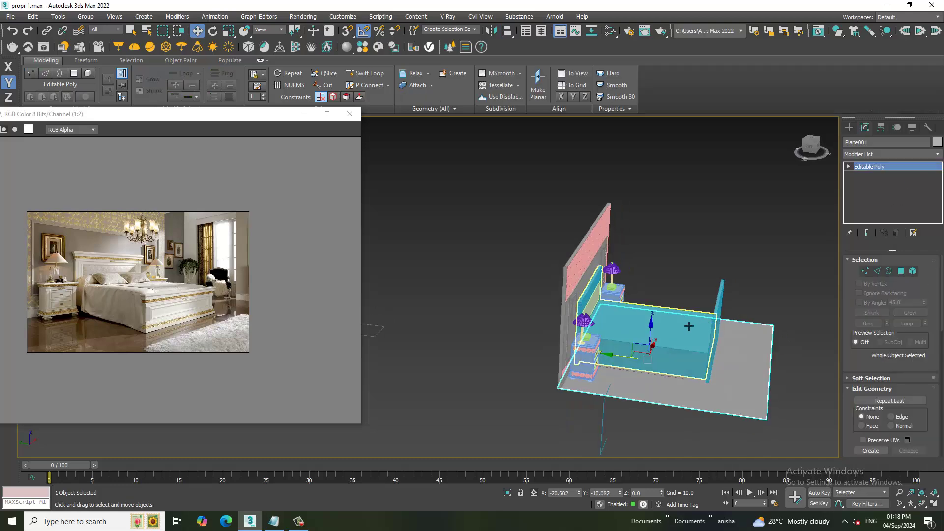
pyautogui.scroll(5, 700, 322)
pyautogui.scroll(-5, 683, 283)
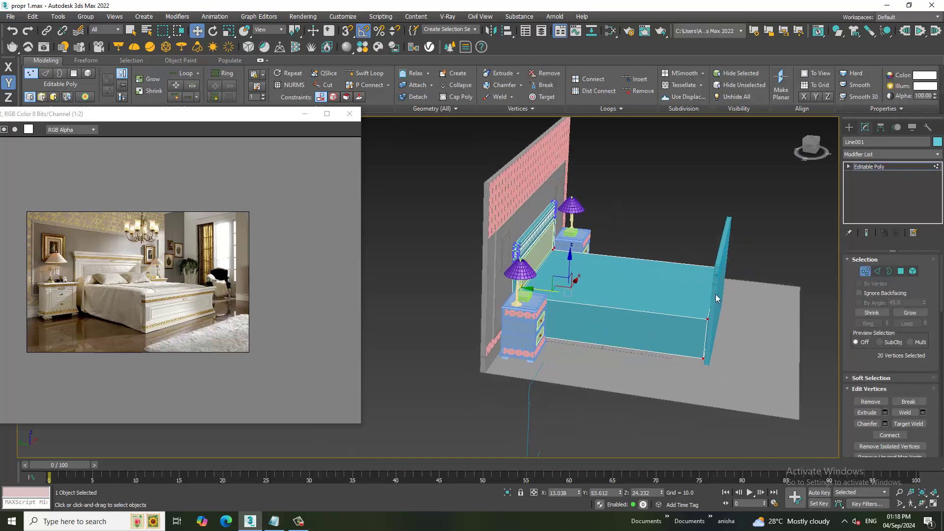
# Move the bed frame's foot-end vertices along Y to lengthen it.
pyautogui.moveTo(744, 367); pyautogui.dragTo(744, 367)
pyautogui.moveTo(707, 315); pyautogui.dragTo(743, 320)
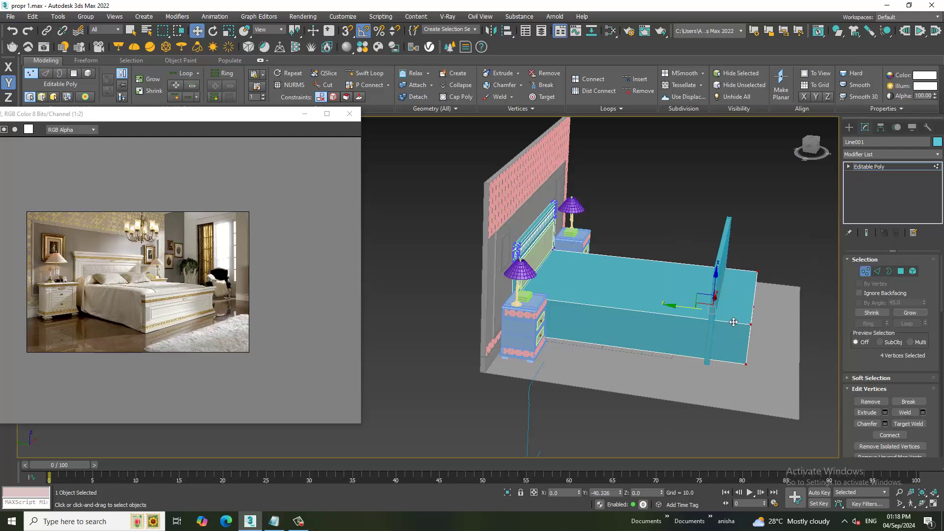
pyautogui.keyDown('alt'); pyautogui.moveTo(780, 321); pyautogui.dragTo(740, 328, button='middle'); pyautogui.keyUp('alt')
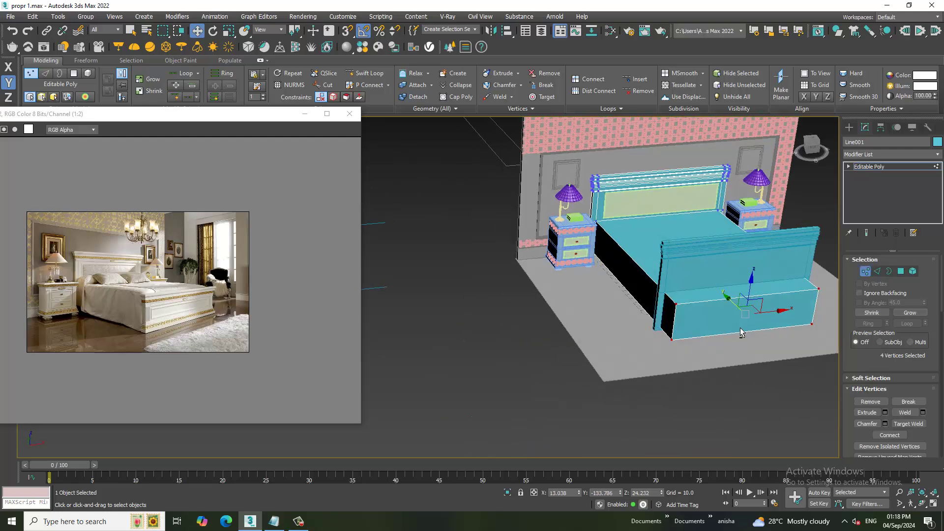
pyautogui.scroll(4, 823, 306)
pyautogui.scroll(-4, 730, 231)
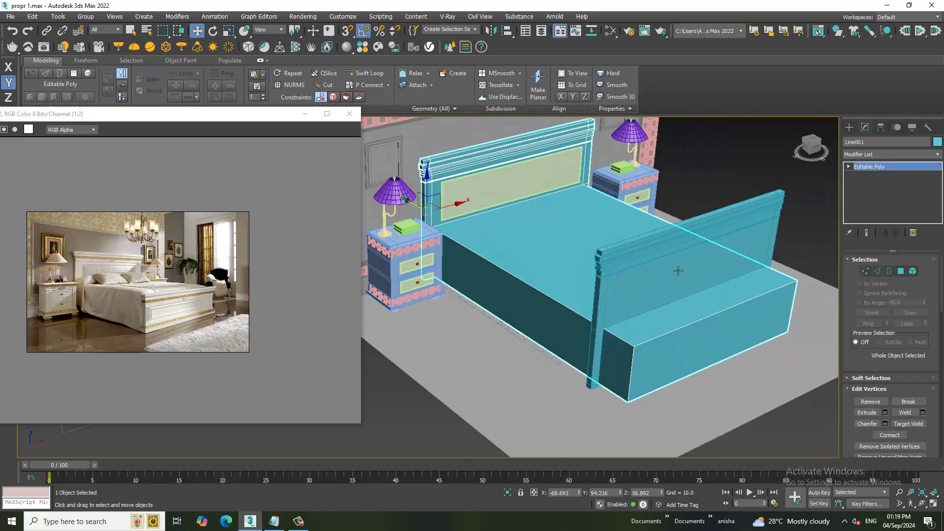
# Move the footboard to the new bed end and lower its top rail.
pyautogui.click(623, 301)
pyautogui.moveTo(616, 303); pyautogui.dragTo(645, 315)
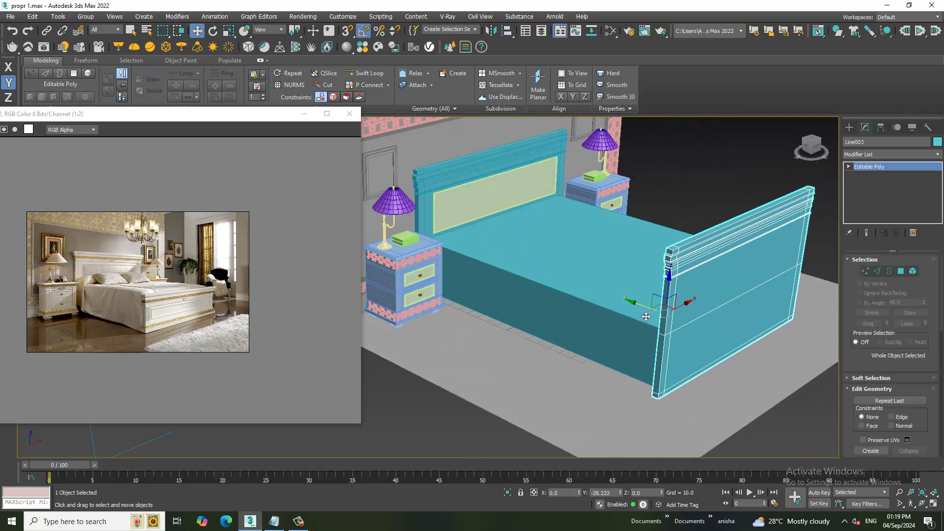
pyautogui.keyDown('alt'); pyautogui.moveTo(673, 316); pyautogui.dragTo(677, 320, button='middle'); pyautogui.keyUp('alt')
pyautogui.press('1')
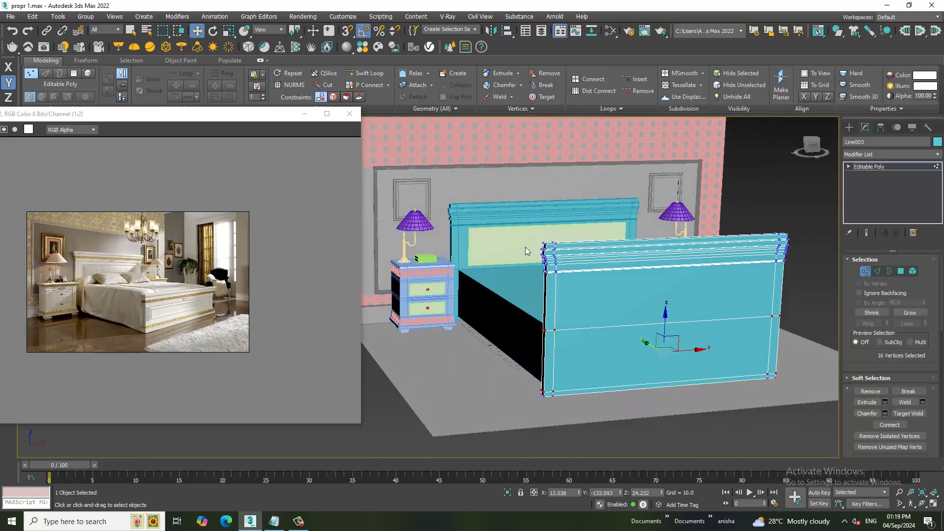
pyautogui.moveTo(797, 227); pyautogui.dragTo(534, 277)
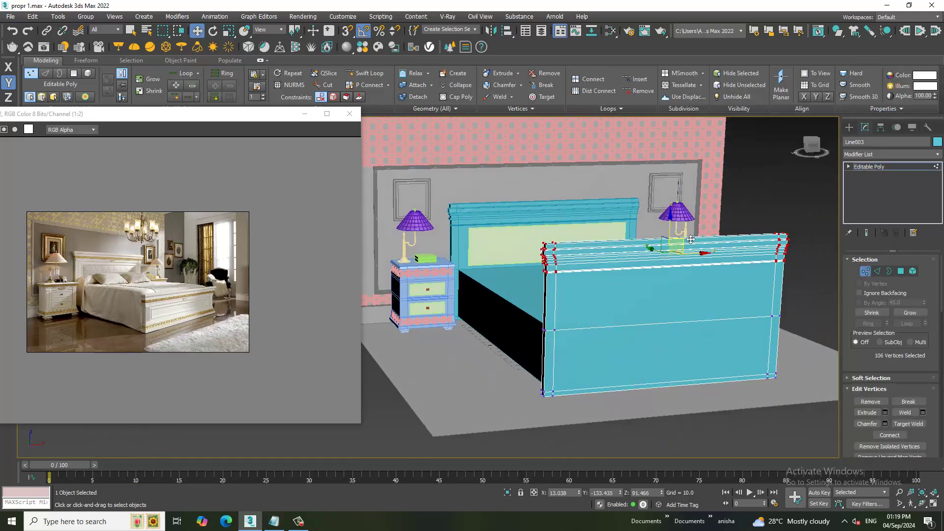
pyautogui.moveTo(672, 229); pyautogui.dragTo(686, 276)
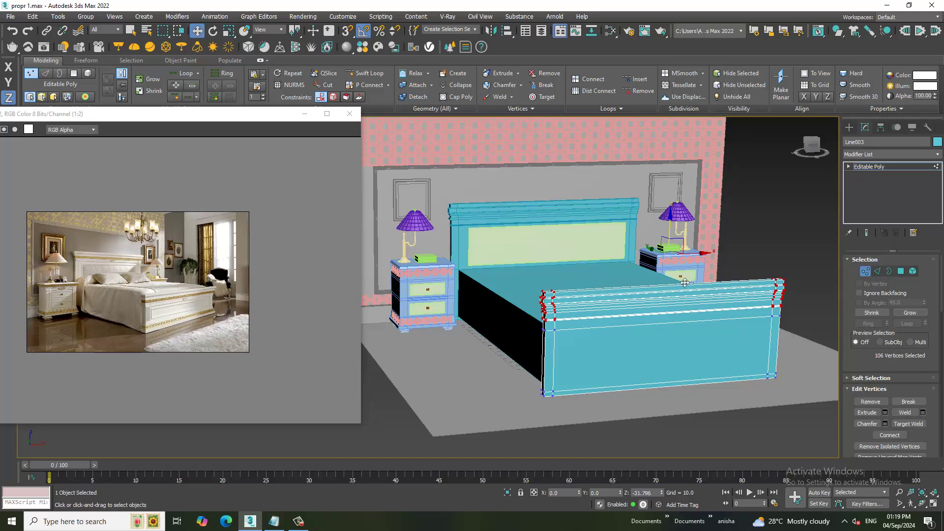
# Lower the footboard's upper vertices further in Z.
pyautogui.moveTo(685, 282)
pyautogui.keyDown('alt'); pyautogui.mouseDown(button='middle')
pyautogui.moveTo(731, 284)
pyautogui.moveTo(634, 295)
pyautogui.mouseUp(button='middle'); pyautogui.keyUp('alt')
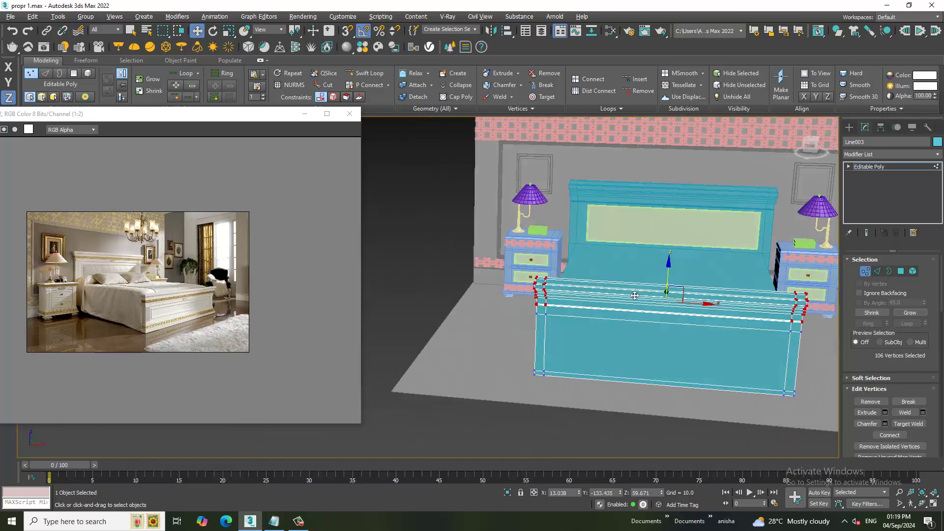
pyautogui.keyDown('alt'); pyautogui.moveTo(706, 302); pyautogui.dragTo(716, 296, button='middle'); pyautogui.keyUp('alt')
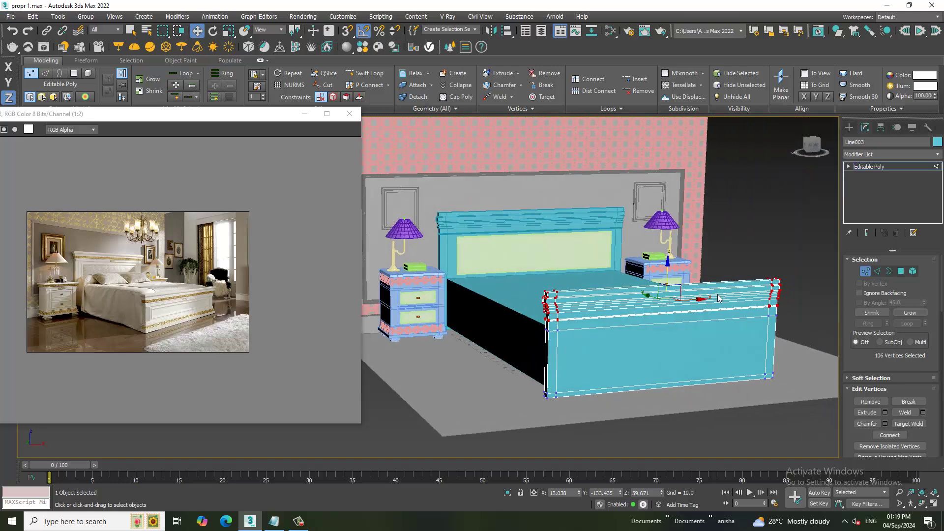
pyautogui.scroll(4, 722, 290)
pyautogui.scroll(-1, 694, 326)
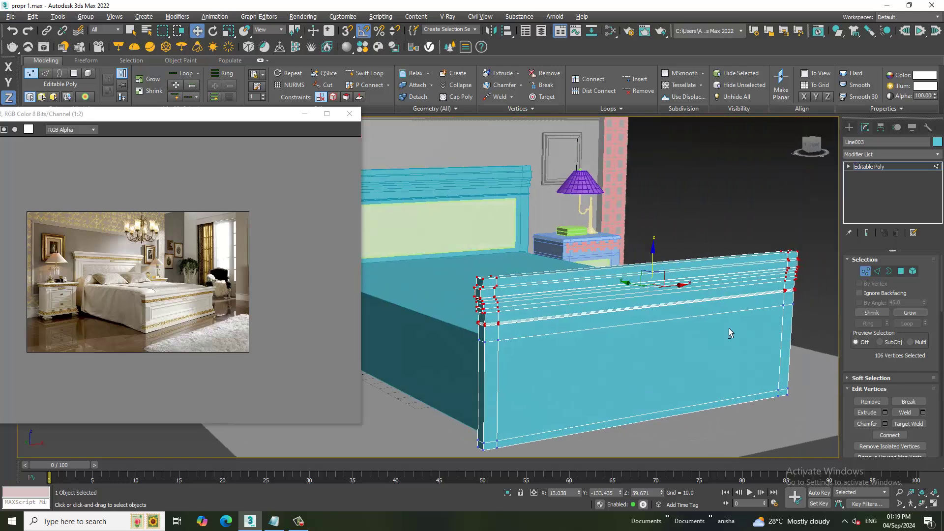
pyautogui.moveTo(426, 223)
pyautogui.mouseDown()
pyautogui.moveTo(941, 384)
pyautogui.moveTo(937, 355)
pyautogui.mouseUp()
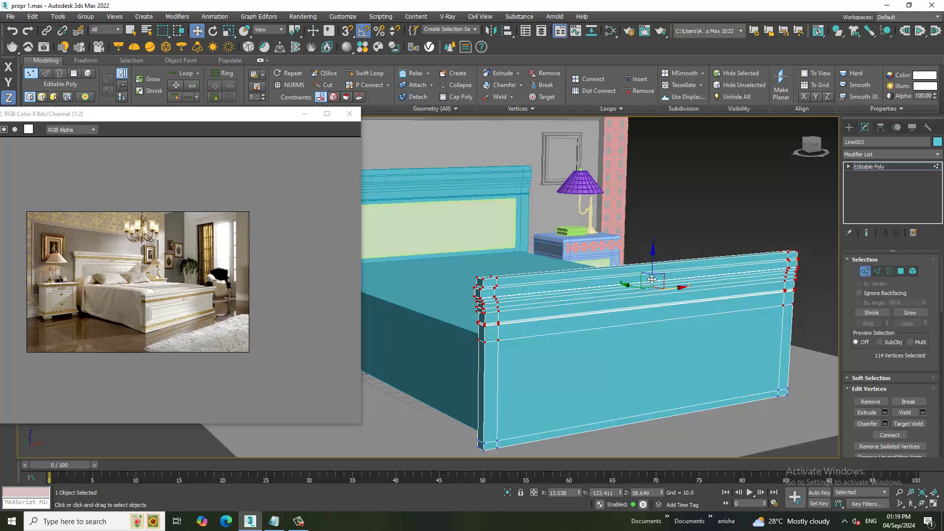
pyautogui.moveTo(658, 262); pyautogui.dragTo(658, 278)
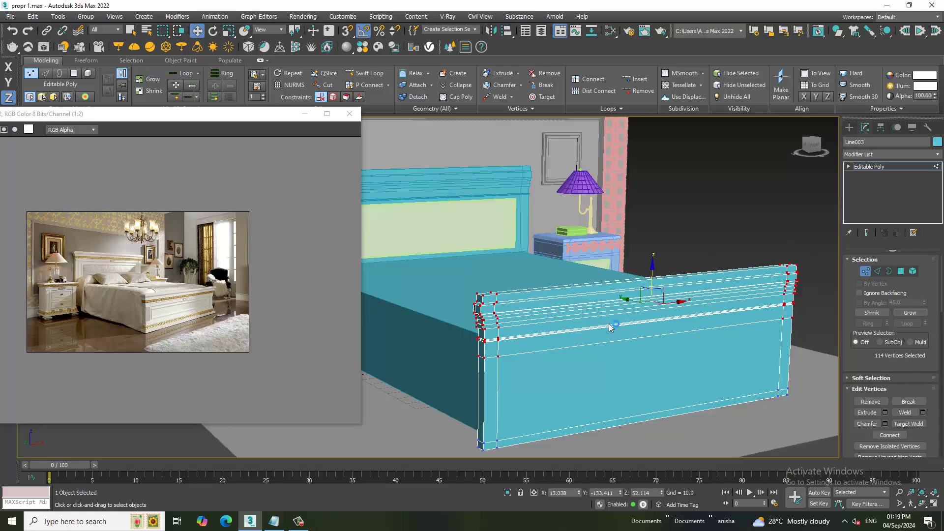
# Shift the footboard's left and right end vertices along X to fit the bed width.
pyautogui.scroll(-2, 604, 332)
pyautogui.keyDown('alt'); pyautogui.moveTo(604, 332); pyautogui.dragTo(587, 336, button='middle'); pyautogui.keyUp('alt')
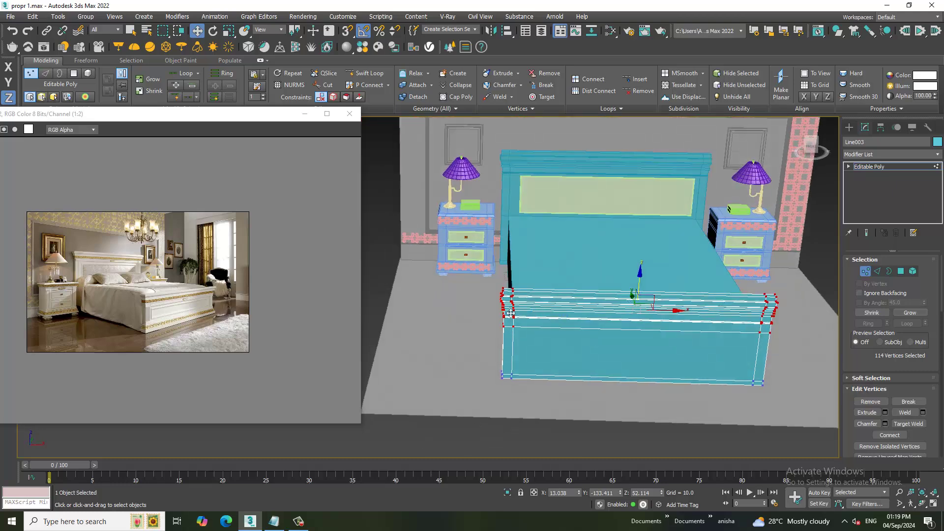
pyautogui.moveTo(480, 270); pyautogui.dragTo(545, 418)
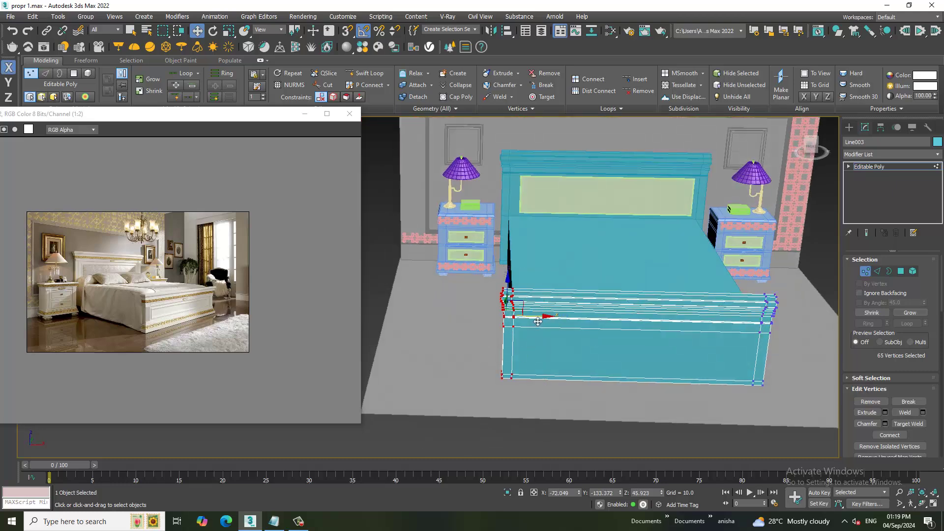
pyautogui.moveTo(537, 322); pyautogui.dragTo(540, 321)
pyautogui.moveTo(737, 278); pyautogui.dragTo(787, 396)
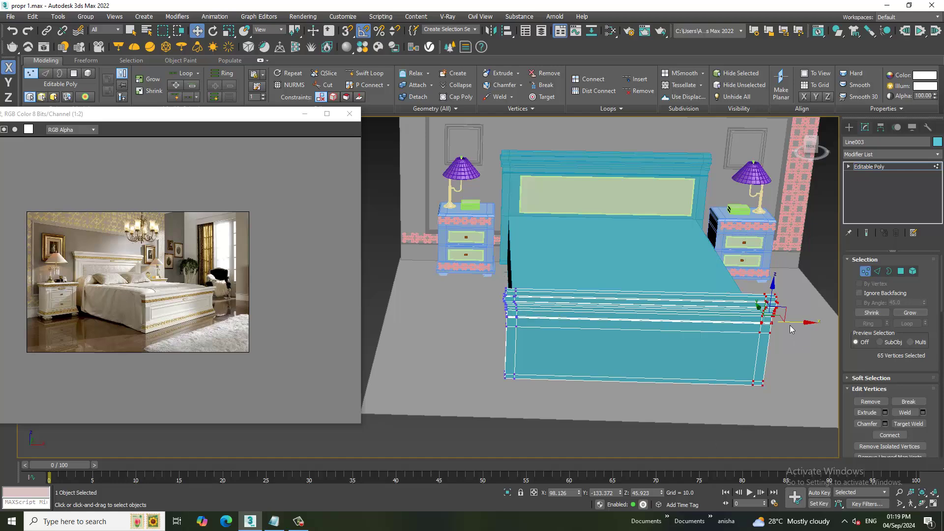
pyautogui.moveTo(794, 328)
pyautogui.keyDown('alt'); pyautogui.mouseDown(button='middle')
pyautogui.moveTo(655, 325)
pyautogui.moveTo(664, 316)
pyautogui.moveTo(671, 344)
pyautogui.mouseUp(button='middle'); pyautogui.keyUp('alt')
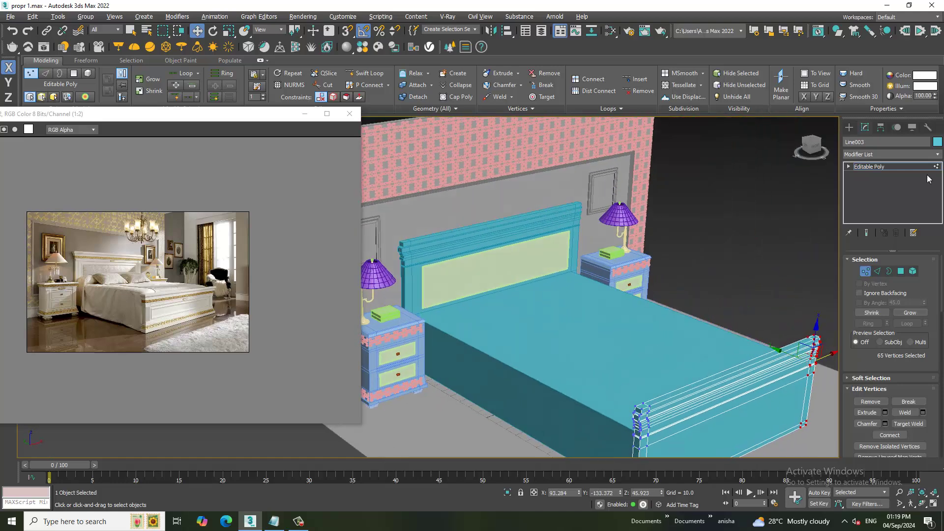
# Convert the bed frame to an Editable Poly.
pyautogui.click(850, 128)
pyautogui.click(522, 326)
pyautogui.rightClick(520, 324)
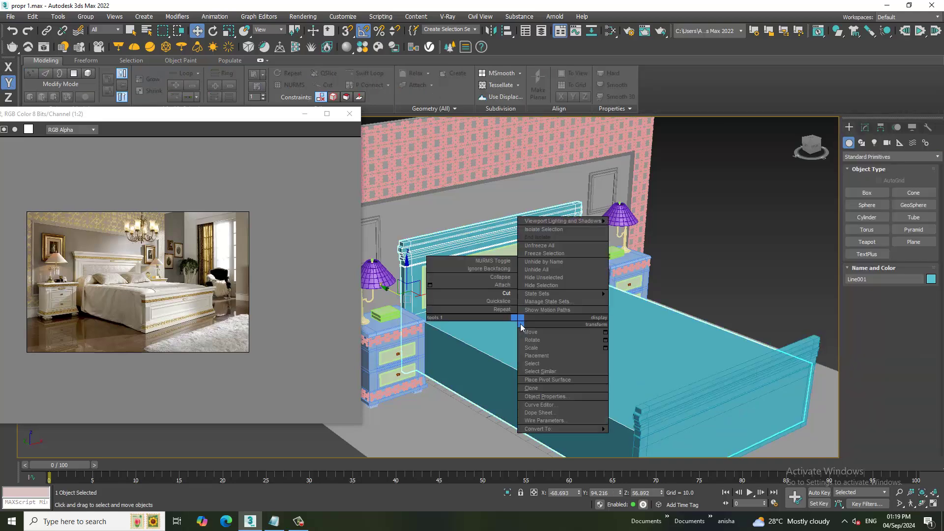
pyautogui.click(639, 437)
# Inset the bed base's top face by 3.879.
pyautogui.press('4')
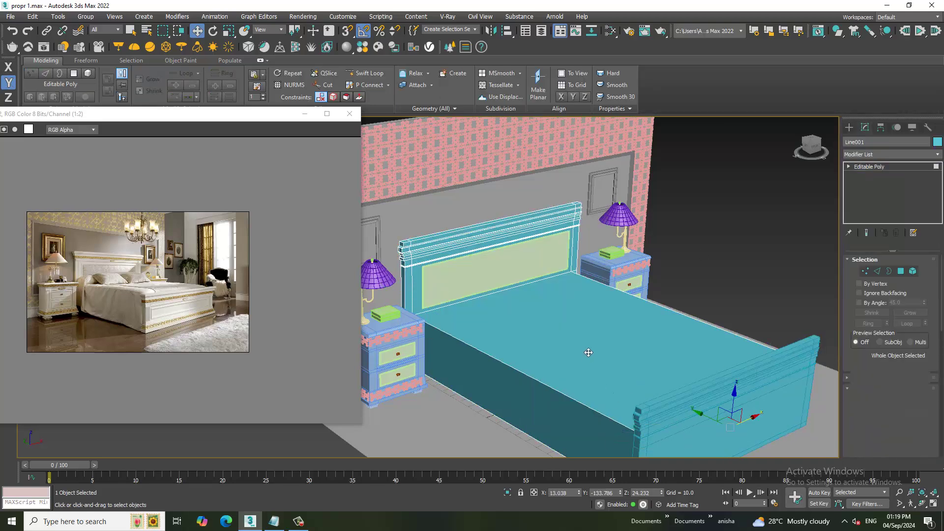
pyautogui.click(589, 353)
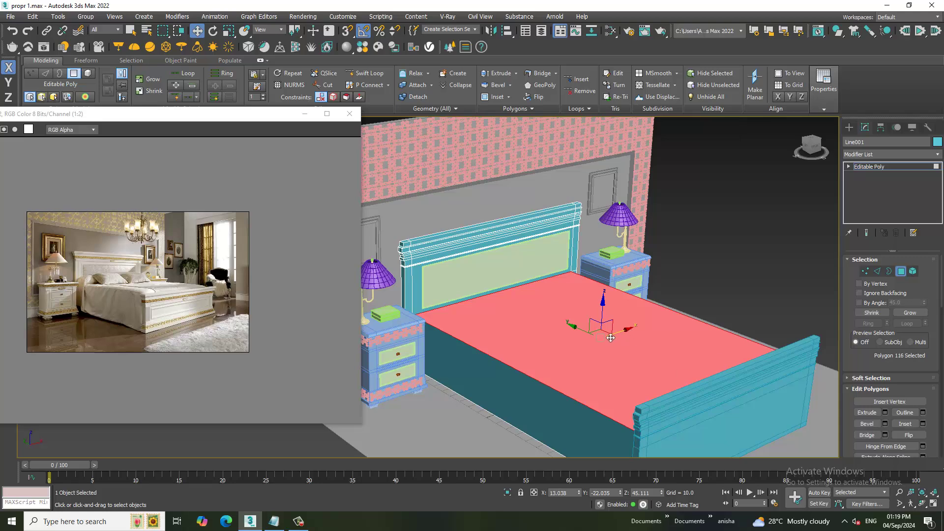
pyautogui.press('r')
pyautogui.click(923, 424)
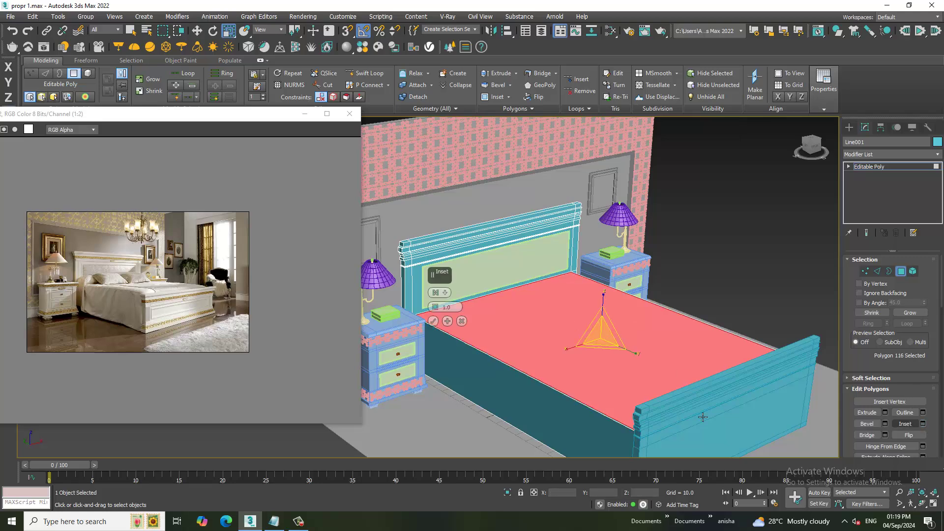
pyautogui.moveTo(440, 305); pyautogui.dragTo(443, 327)
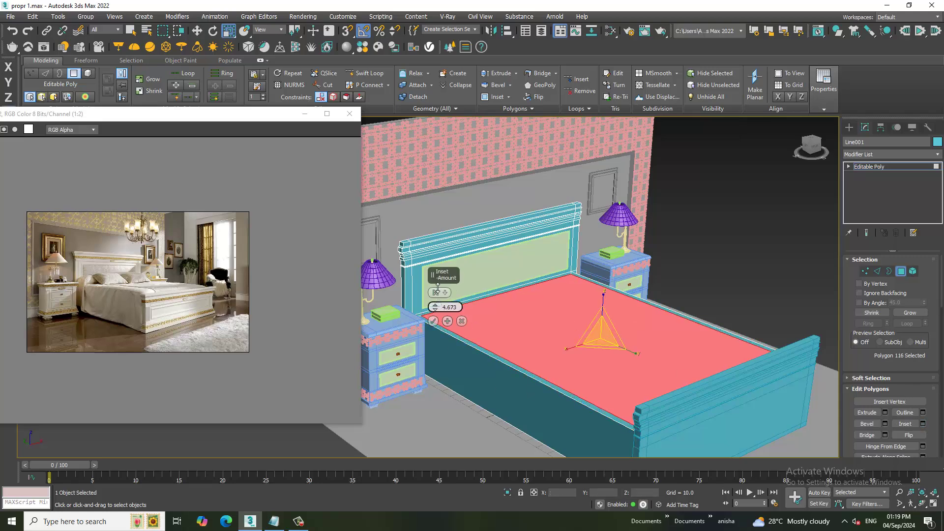
pyautogui.click(433, 320)
pyautogui.keyDown('alt'); pyautogui.moveTo(443, 320); pyautogui.dragTo(601, 315, button='middle'); pyautogui.keyUp('alt')
pyautogui.press('w')
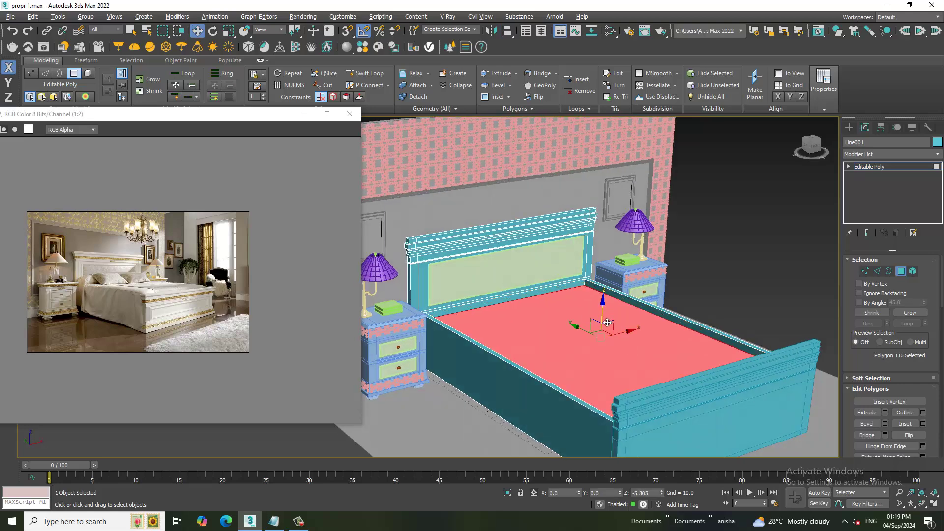
pyautogui.click(849, 128)
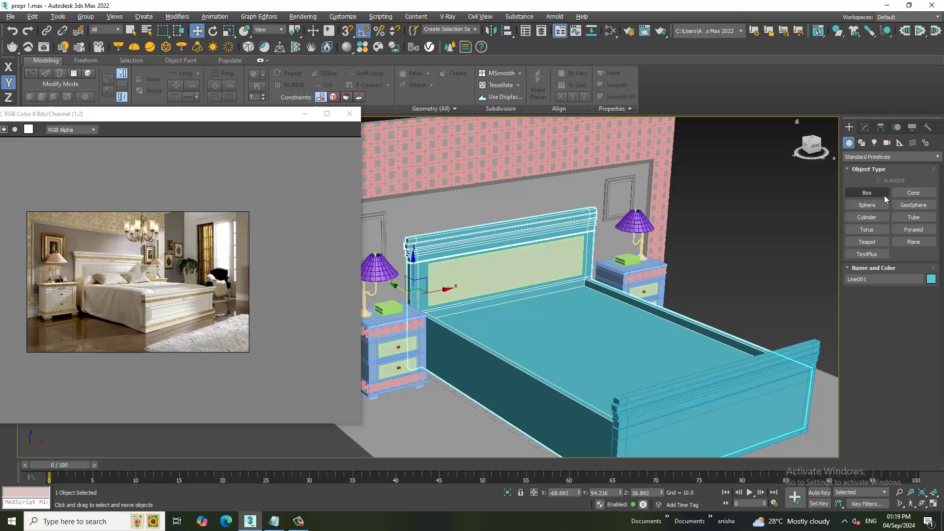
# Save the scene and draw a ChamferBox mattress over the bed's interior in the maximized Top view.
pyautogui.hotkey('ctrl', 's')
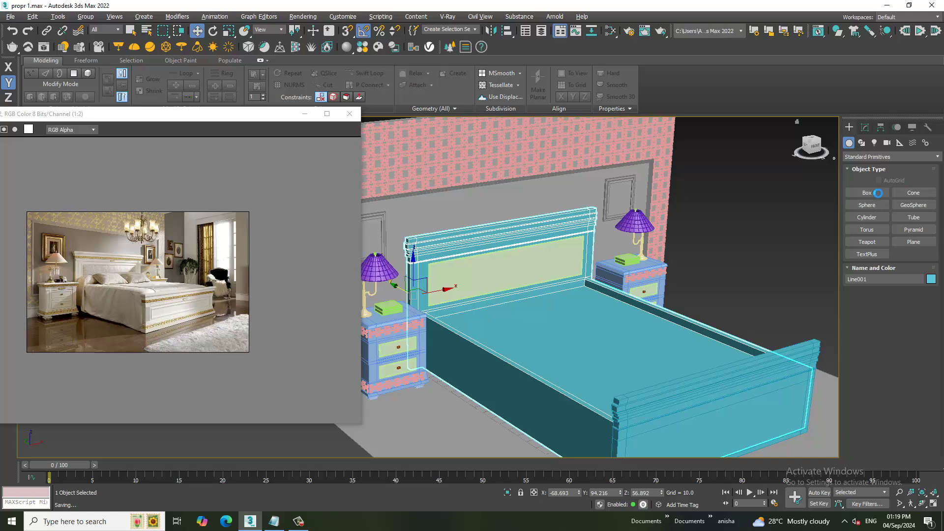
pyautogui.click(884, 158)
pyautogui.click(888, 177)
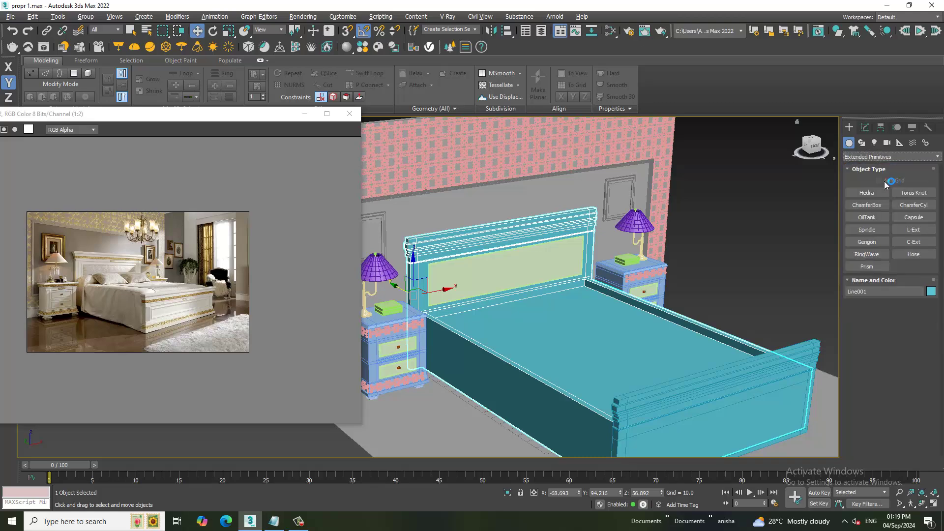
pyautogui.click(874, 206)
pyautogui.hotkey('alt', 'w')
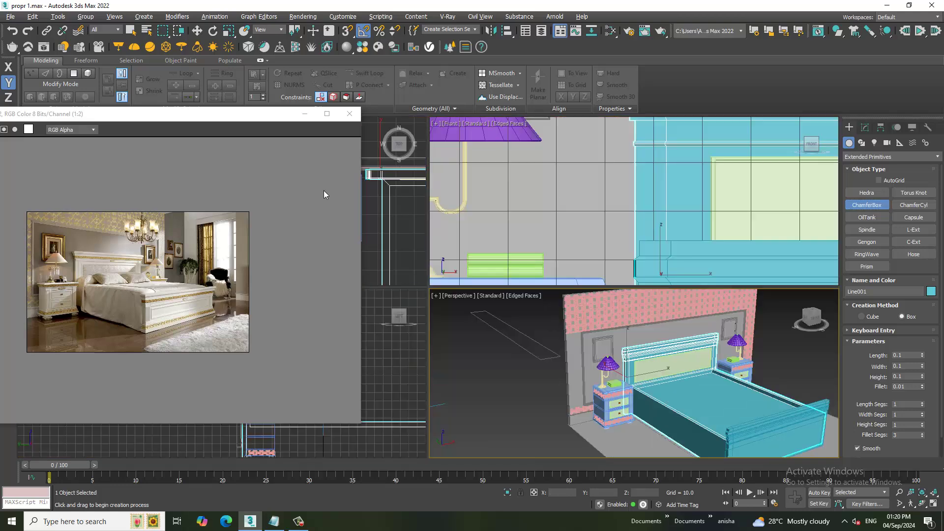
pyautogui.hotkey('alt', 'w')
pyautogui.scroll(-3, 422, 242)
pyautogui.scroll(-2, 476, 187)
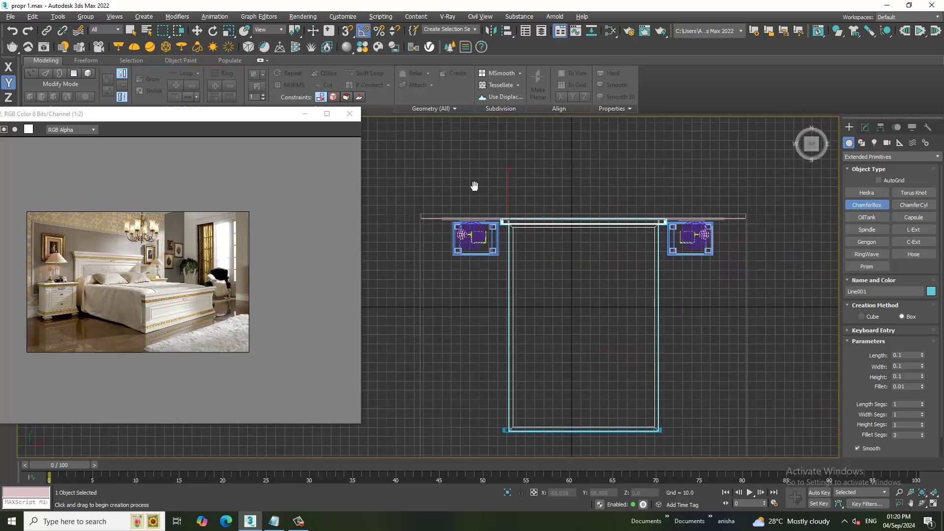
pyautogui.scroll(-1, 478, 191)
pyautogui.moveTo(461, 165)
pyautogui.mouseDown()
pyautogui.moveTo(612, 373)
pyautogui.moveTo(610, 361)
pyautogui.mouseUp()
pyautogui.press('w')
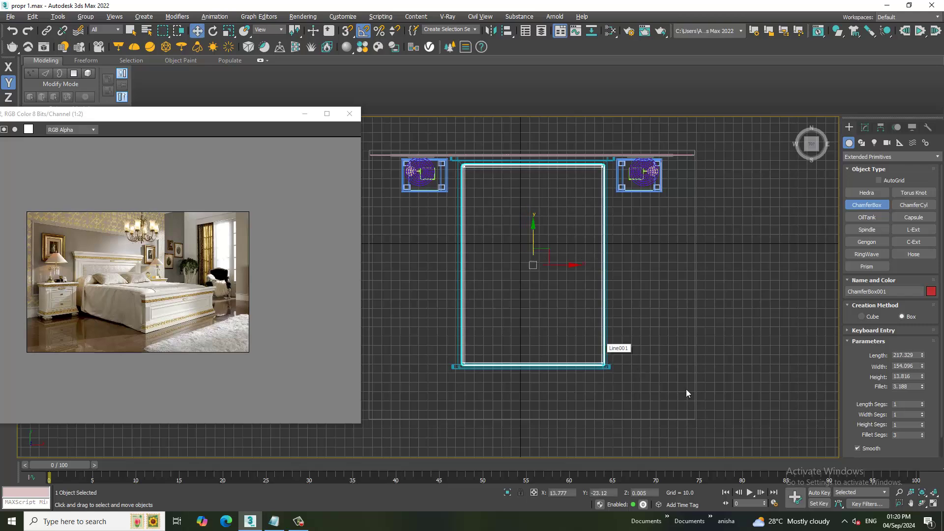
pyautogui.hotkey('alt', 'w')
pyautogui.hotkey('alt', 'w')
# Lift the mattress up onto the bed frame and check it from the side.
pyautogui.keyDown('alt'); pyautogui.moveTo(628, 341); pyautogui.dragTo(635, 339, button='middle'); pyautogui.keyUp('alt')
pyautogui.scroll(-5, 628, 341)
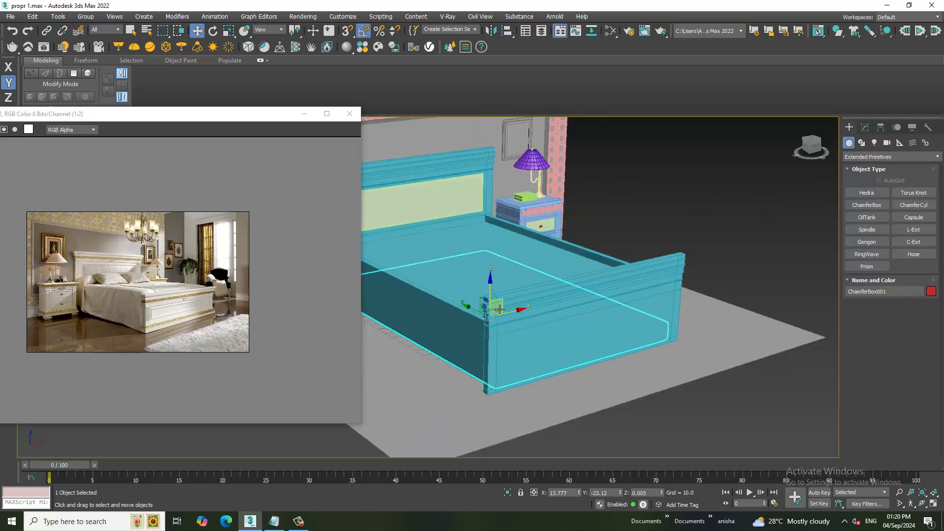
pyautogui.moveTo(496, 296); pyautogui.dragTo(516, 268)
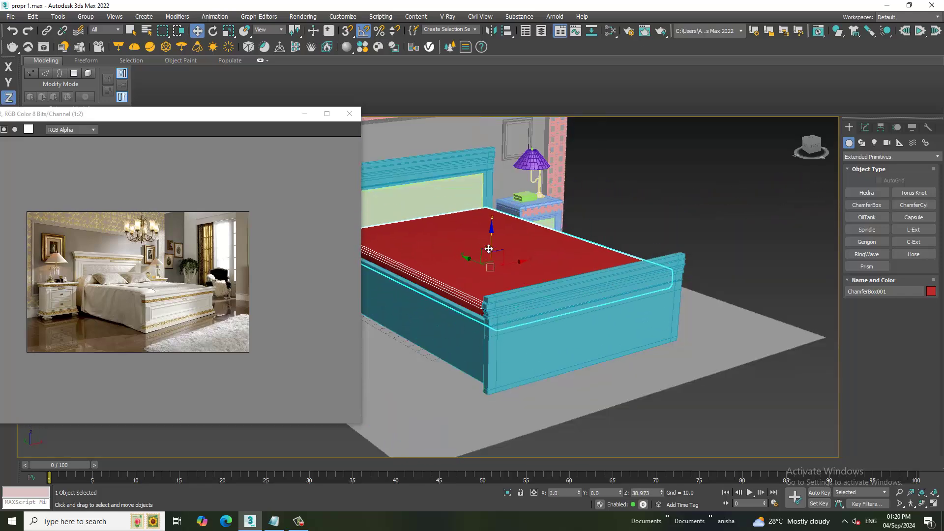
pyautogui.moveTo(516, 268)
pyautogui.keyDown('alt'); pyautogui.mouseDown(button='middle')
pyautogui.moveTo(659, 321)
pyautogui.moveTo(641, 316)
pyautogui.mouseUp(button='middle'); pyautogui.keyUp('alt')
pyautogui.scroll(3, 659, 333)
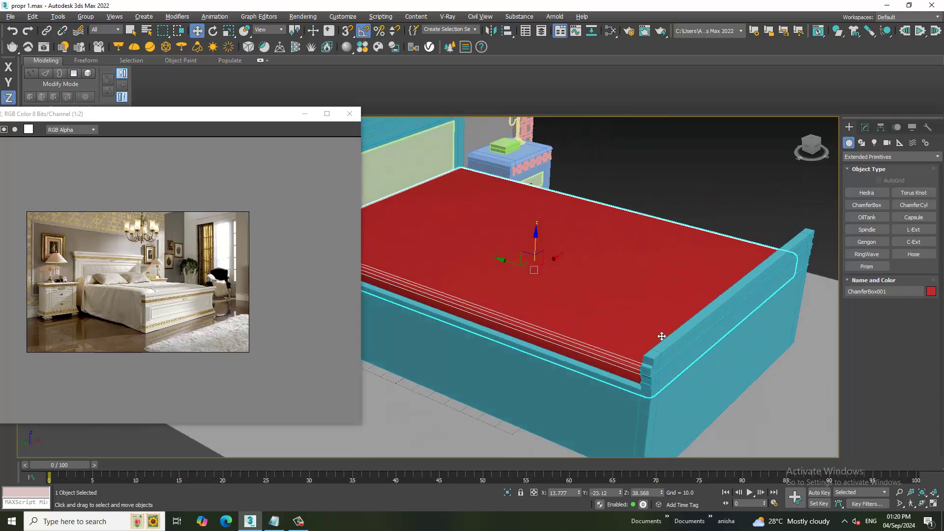
pyautogui.scroll(-2, 699, 350)
pyautogui.keyDown('alt'); pyautogui.moveTo(708, 316); pyautogui.dragTo(713, 352, button='middle'); pyautogui.keyUp('alt')
pyautogui.scroll(1, 713, 352)
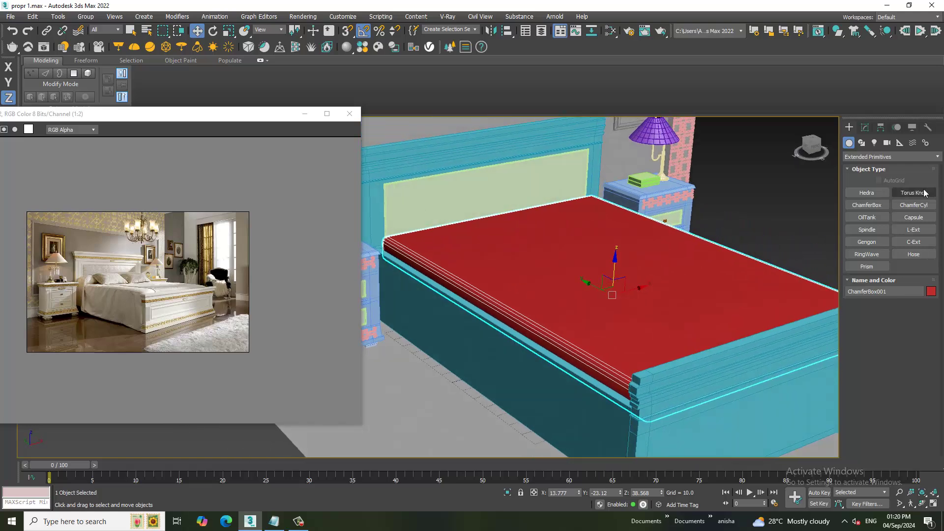
# Set the mattress Fillet to 1.435, Height to 14.644, Length Segs 16 and Width Segs 13.
pyautogui.click(865, 127)
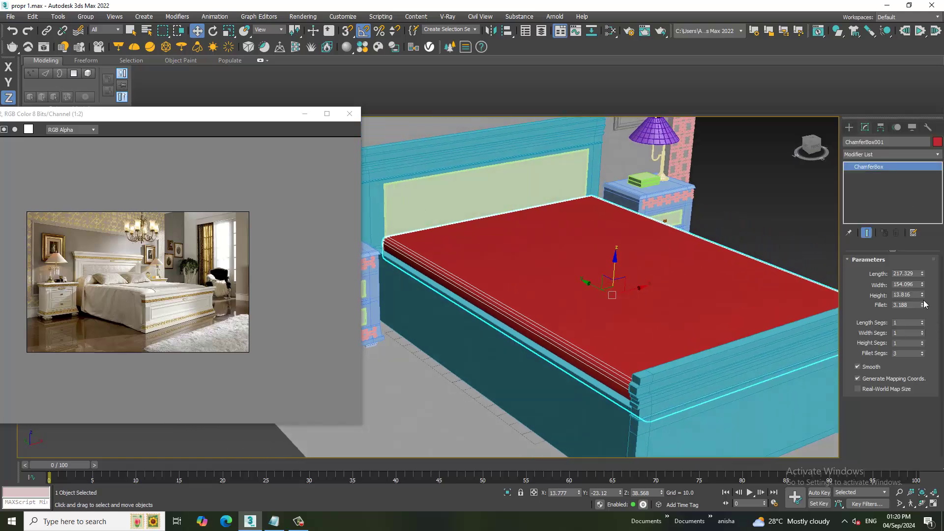
pyautogui.moveTo(927, 319); pyautogui.dragTo(926, 327)
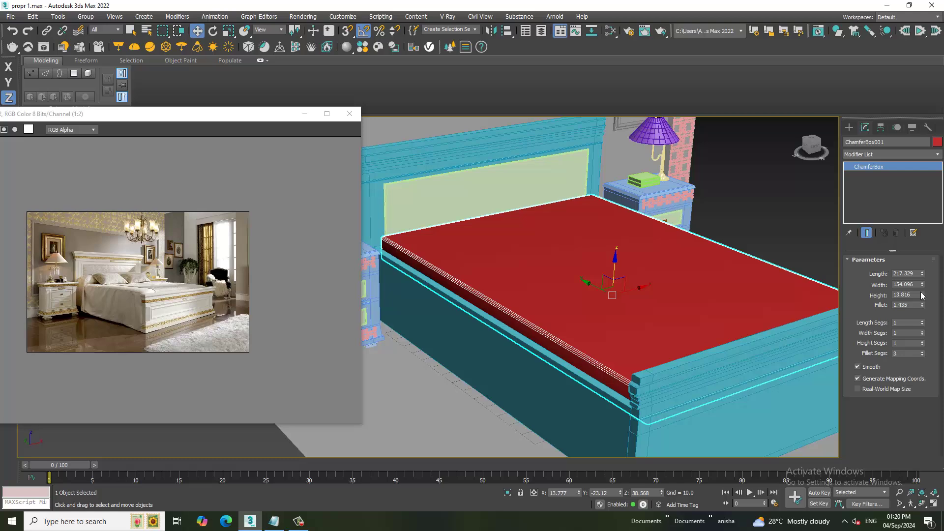
pyautogui.moveTo(922, 295)
pyautogui.mouseDown()
pyautogui.moveTo(917, 286)
pyautogui.moveTo(917, 295)
pyautogui.mouseUp()
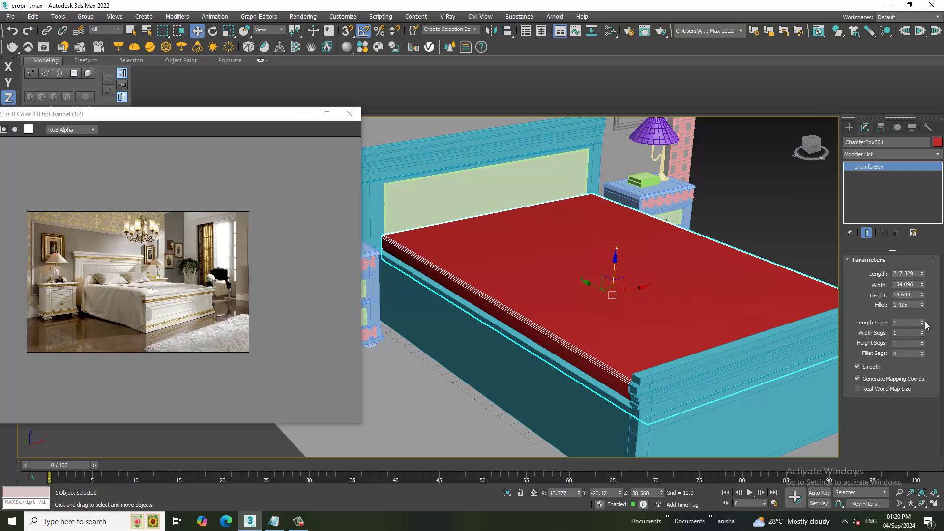
pyautogui.moveTo(923, 323); pyautogui.dragTo(920, 343)
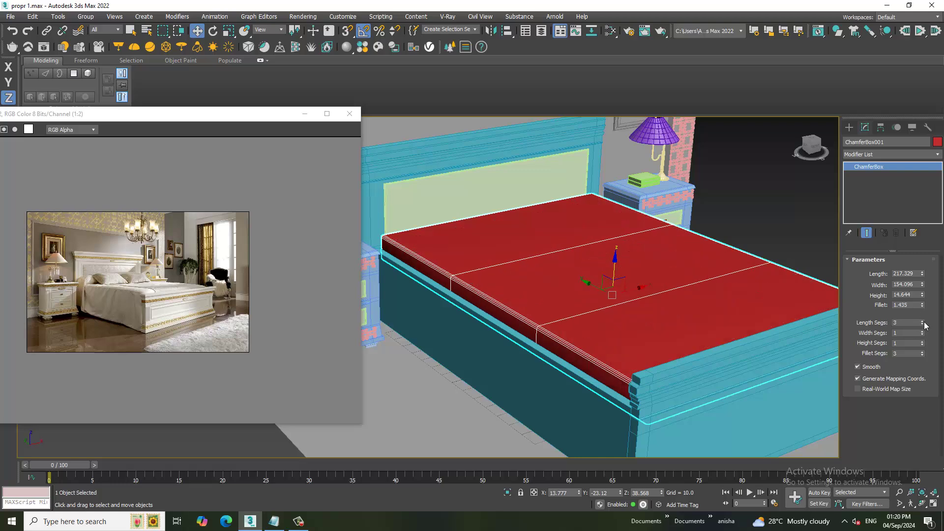
pyautogui.moveTo(924, 323); pyautogui.dragTo(928, 340)
pyautogui.keyDown('alt'); pyautogui.moveTo(640, 314); pyautogui.dragTo(565, 315, button='middle'); pyautogui.keyUp('alt')
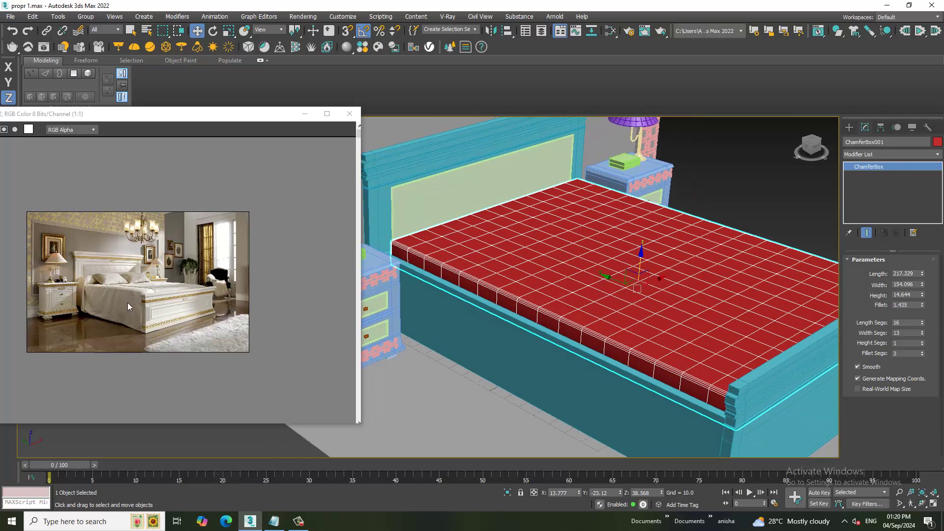
pyautogui.scroll(2, 128, 302)
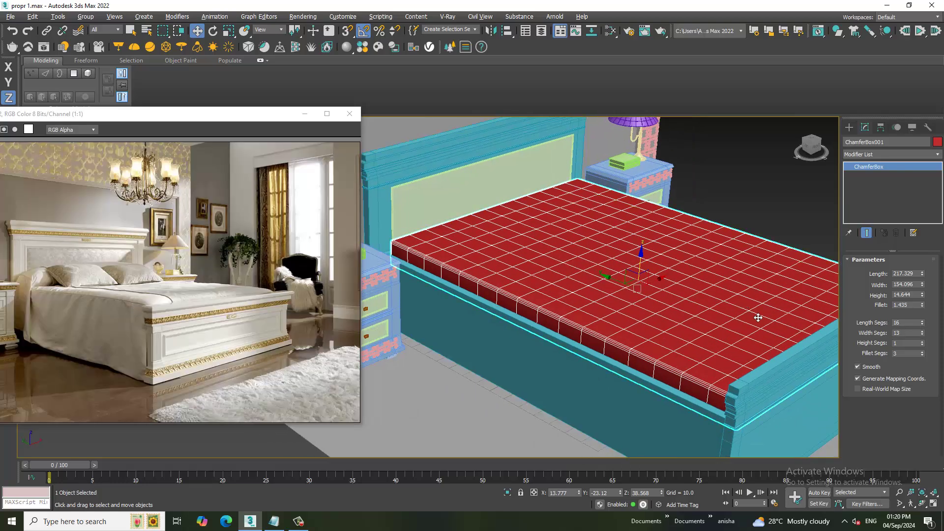
pyautogui.moveTo(758, 317)
pyautogui.keyDown('alt'); pyautogui.mouseDown(button='middle')
pyautogui.moveTo(675, 299)
pyautogui.moveTo(700, 296)
pyautogui.mouseUp(button='middle'); pyautogui.keyUp('alt')
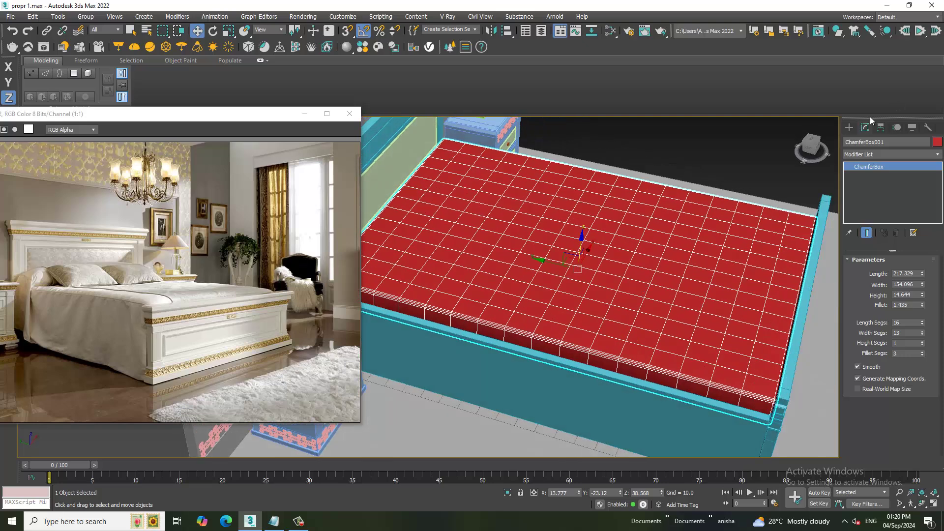
# Save the scene with Ctrl+S and frame the whole bed in view.
pyautogui.click(850, 127)
pyautogui.hotkey('ctrl', 's')
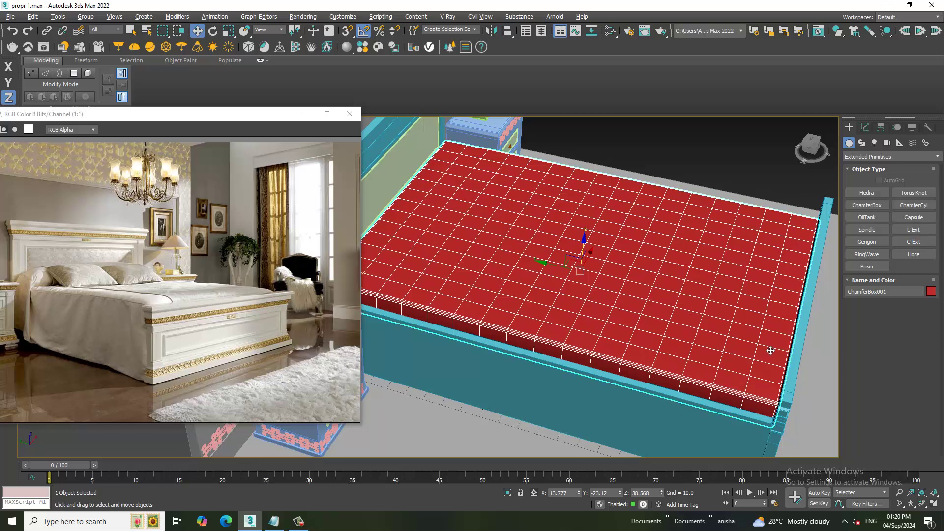
pyautogui.scroll(-5, 787, 345)
pyautogui.keyDown('alt'); pyautogui.moveTo(750, 332); pyautogui.dragTo(721, 333, button='middle'); pyautogui.keyUp('alt')
pyautogui.scroll(2, 721, 334)
pyautogui.scroll(2, 727, 354)
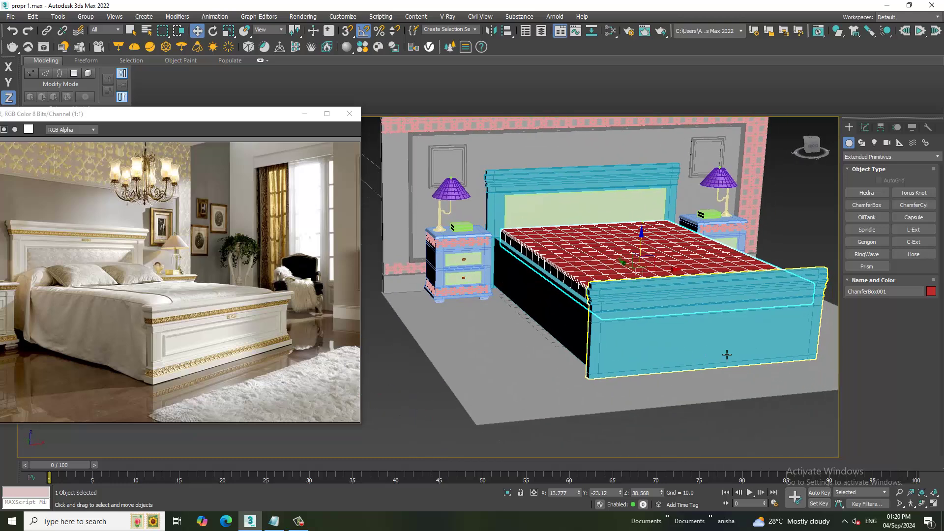
# Attach the headboard and side rails to the footboard Line003 as one object.
pyautogui.click(692, 354)
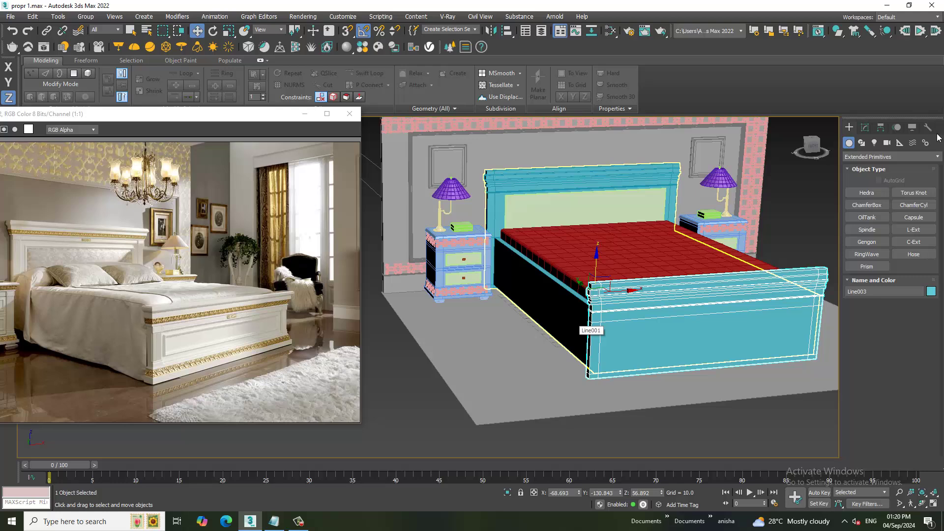
pyautogui.click(865, 128)
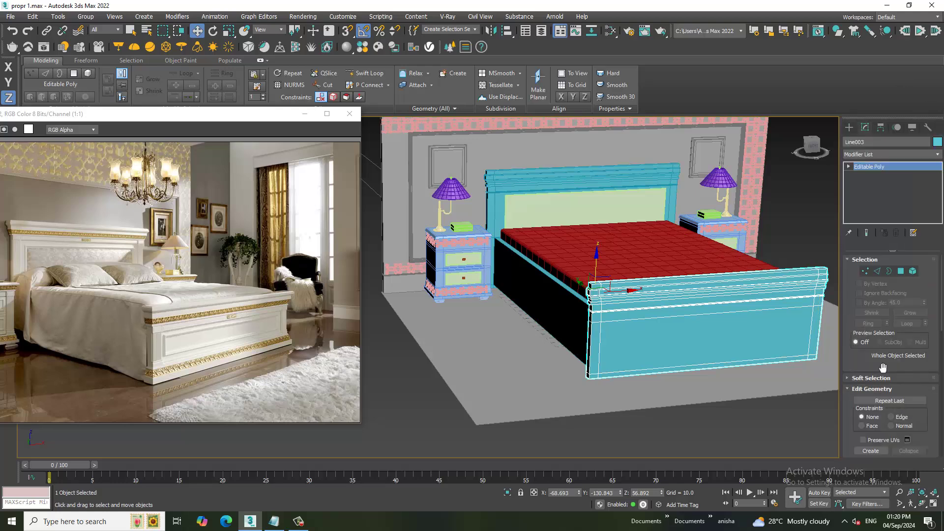
pyautogui.scroll(-3, 875, 367)
pyautogui.scroll(-3, 870, 367)
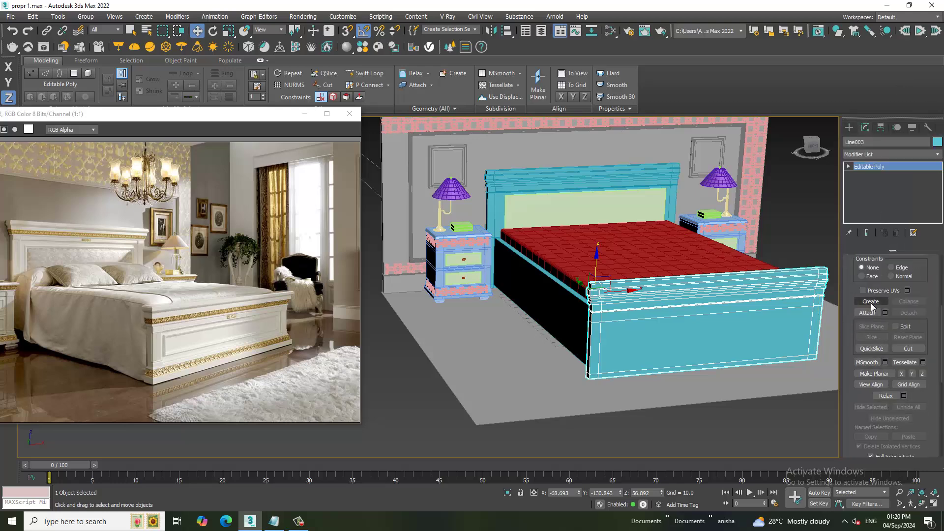
pyautogui.click(868, 312)
pyautogui.click(572, 311)
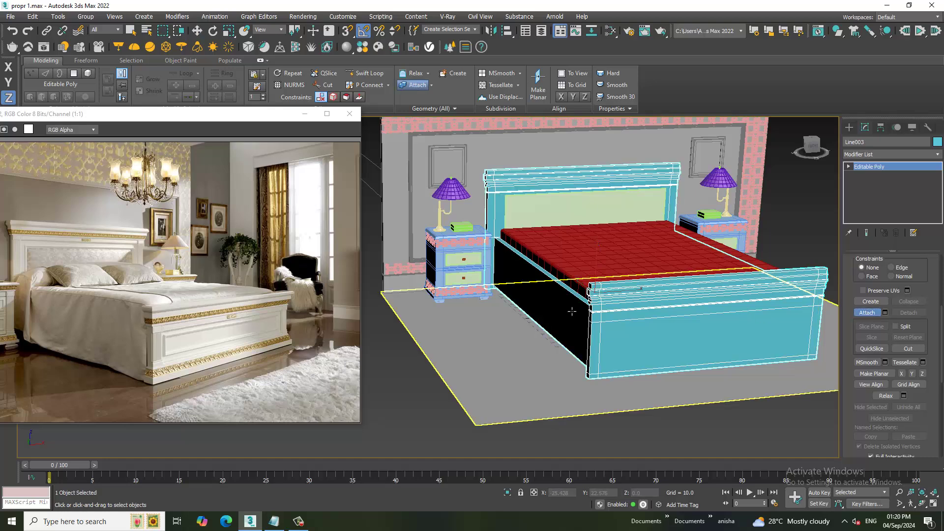
pyautogui.keyDown('alt'); pyautogui.moveTo(730, 327); pyautogui.dragTo(707, 326, button='middle'); pyautogui.keyUp('alt')
pyautogui.press('w')
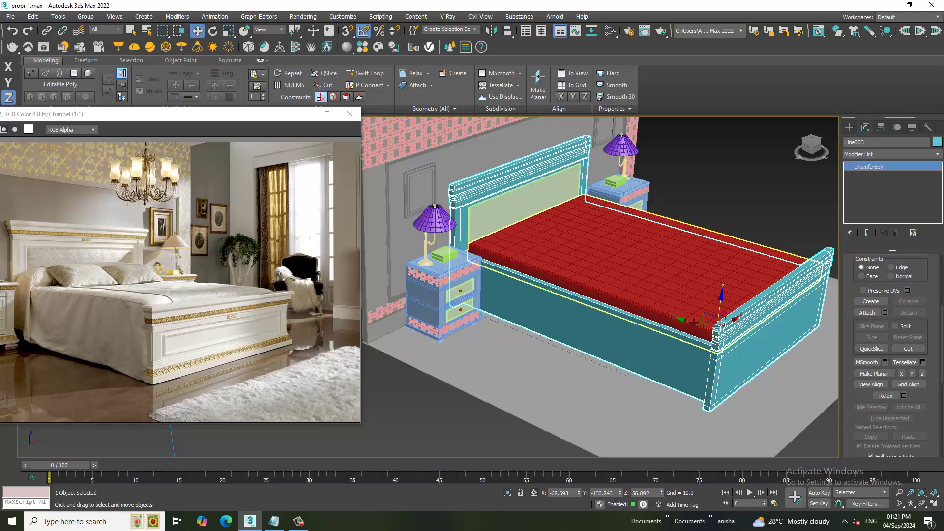
# Select the mattress and return to the Create panel's object categories.
pyautogui.click(707, 325)
pyautogui.click(848, 127)
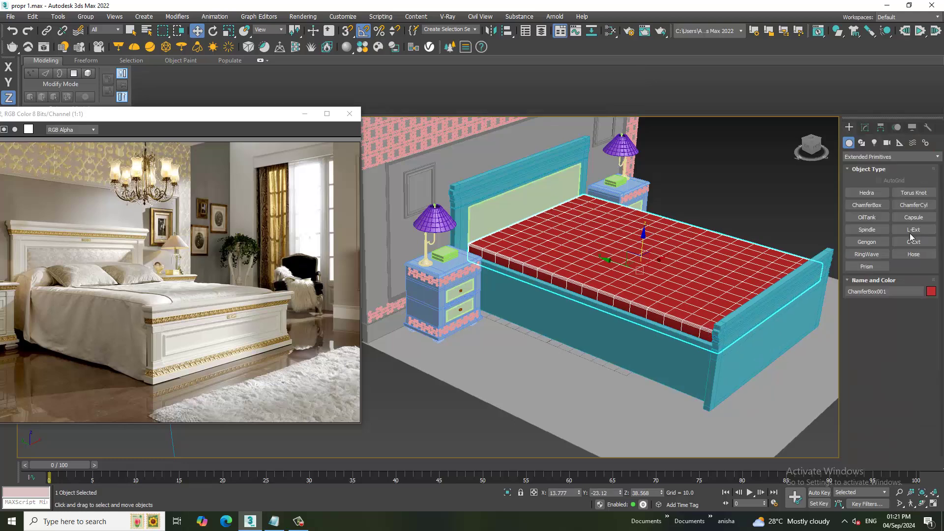
pyautogui.click(866, 156)
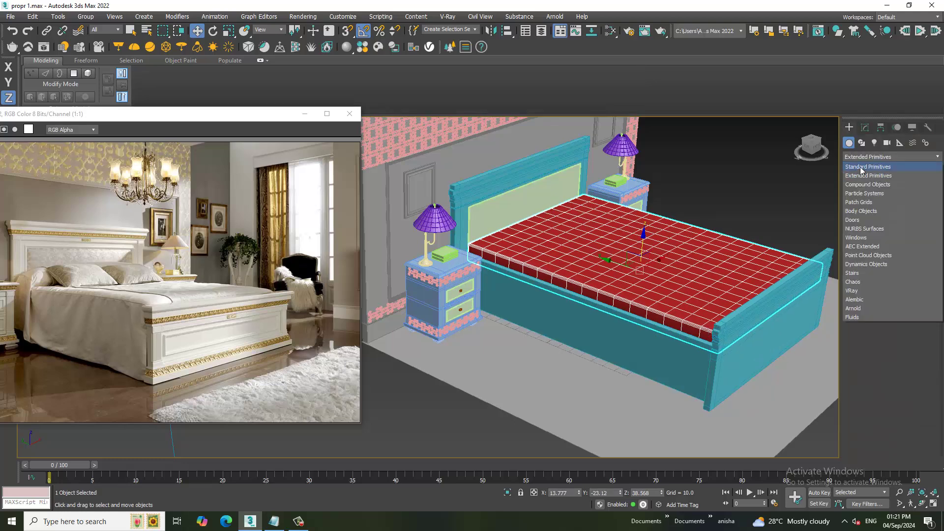
# Draw a Standard Primitives plane covering the whole bed in the Top view.
pyautogui.click(860, 167)
pyautogui.click(918, 243)
pyautogui.hotkey('alt', 'w')
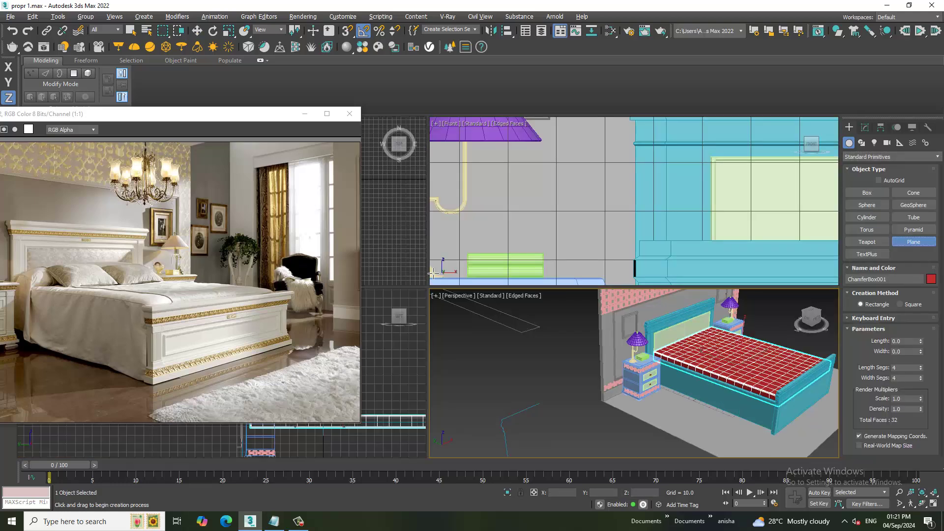
pyautogui.hotkey('alt', 'w')
pyautogui.scroll(-3, 492, 236)
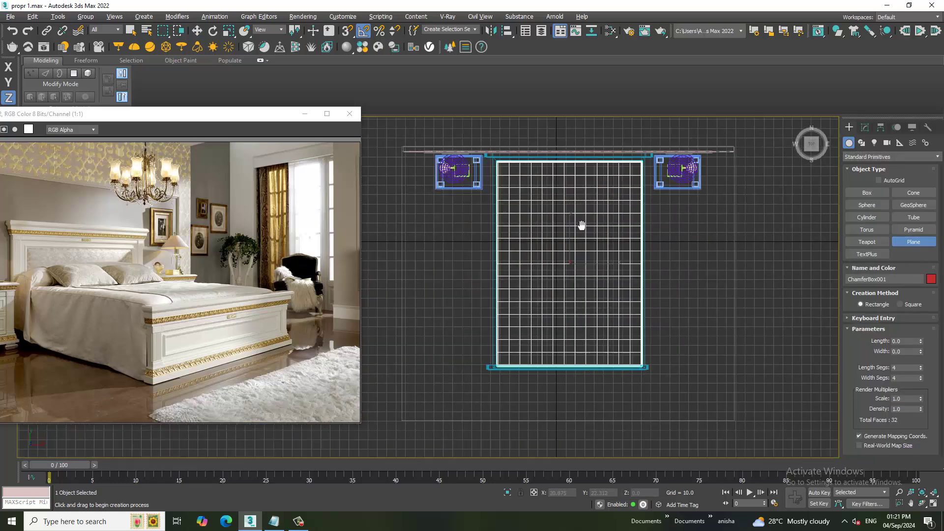
pyautogui.moveTo(520, 240); pyautogui.dragTo(542, 242, button='middle')
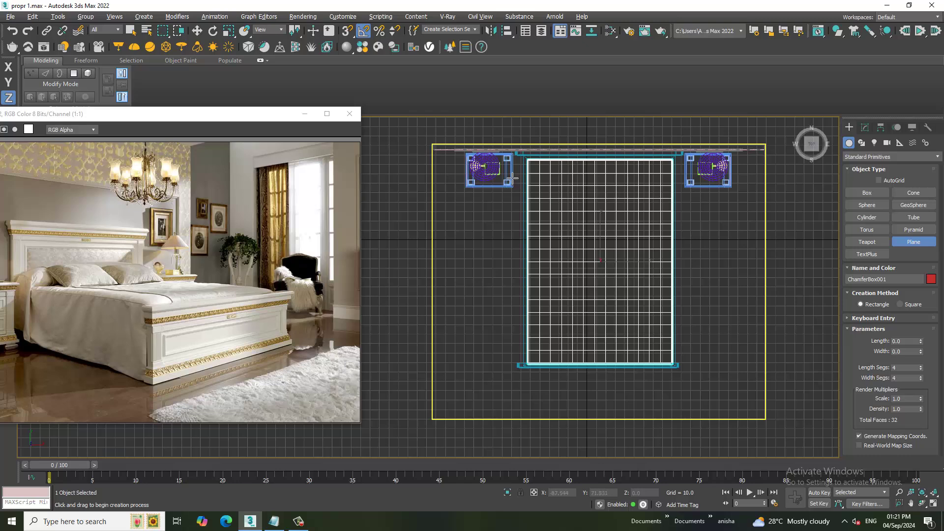
pyautogui.moveTo(504, 168)
pyautogui.mouseDown()
pyautogui.moveTo(756, 371)
pyautogui.moveTo(803, 370)
pyautogui.mouseUp()
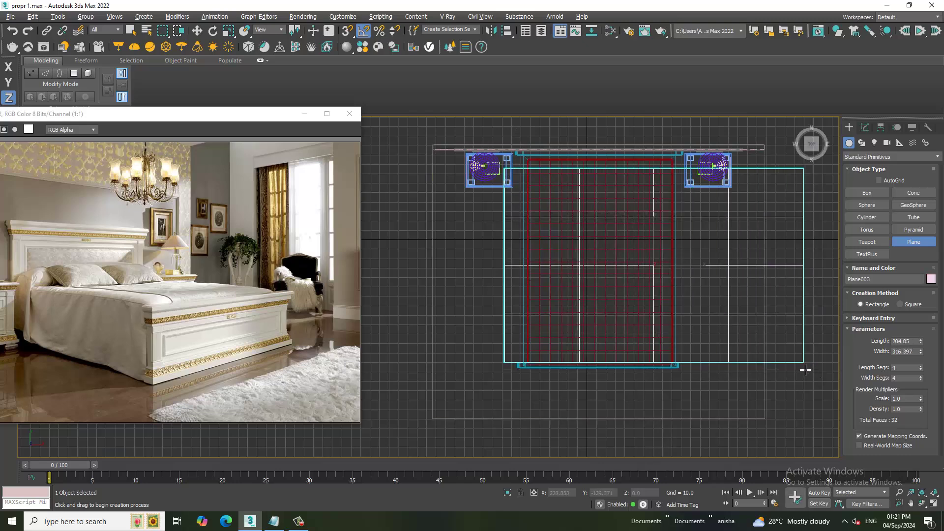
# Centre the plane over the bed on X and raise it just above the mattress.
pyautogui.press('w')
pyautogui.moveTo(687, 274); pyautogui.dragTo(643, 274)
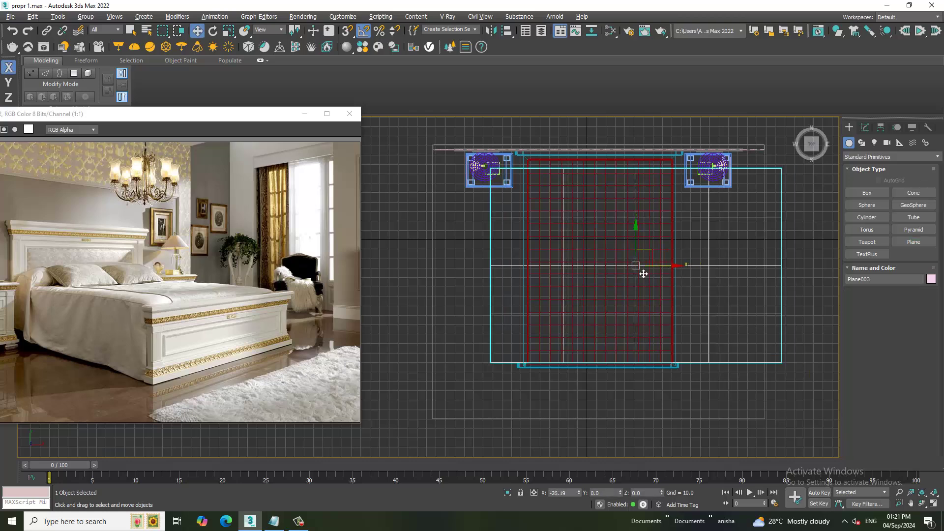
pyautogui.hotkey('alt', 'w')
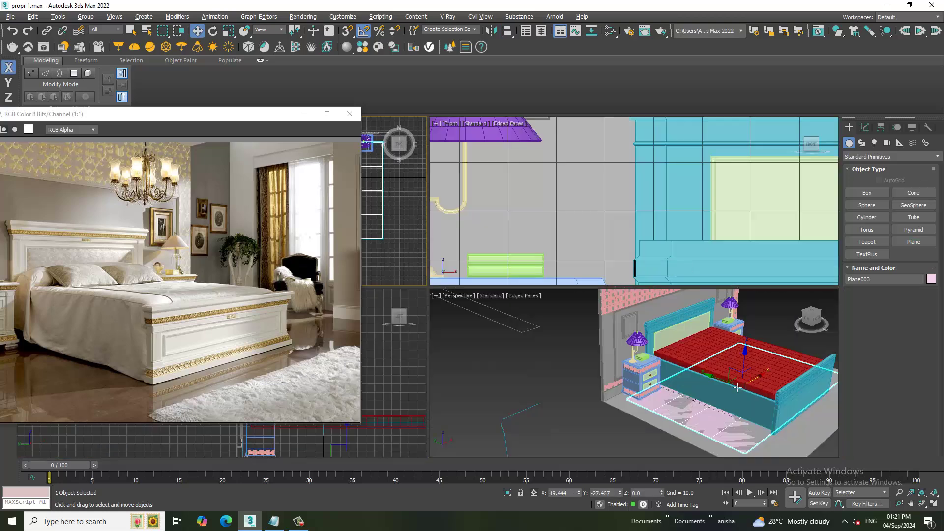
pyautogui.click(736, 384)
pyautogui.hotkey('alt', 'w')
pyautogui.keyDown('alt'); pyautogui.moveTo(732, 371); pyautogui.dragTo(654, 320, button='middle'); pyautogui.keyUp('alt')
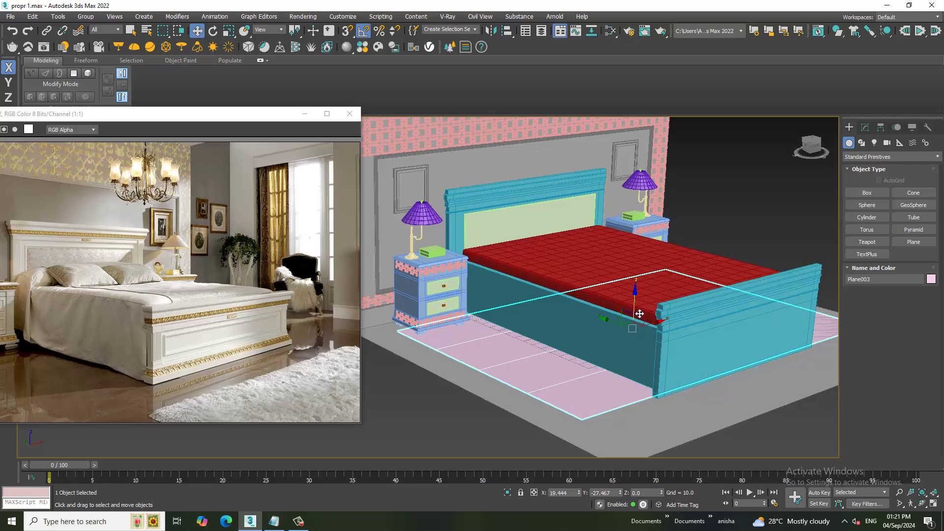
pyautogui.moveTo(641, 308); pyautogui.dragTo(644, 235)
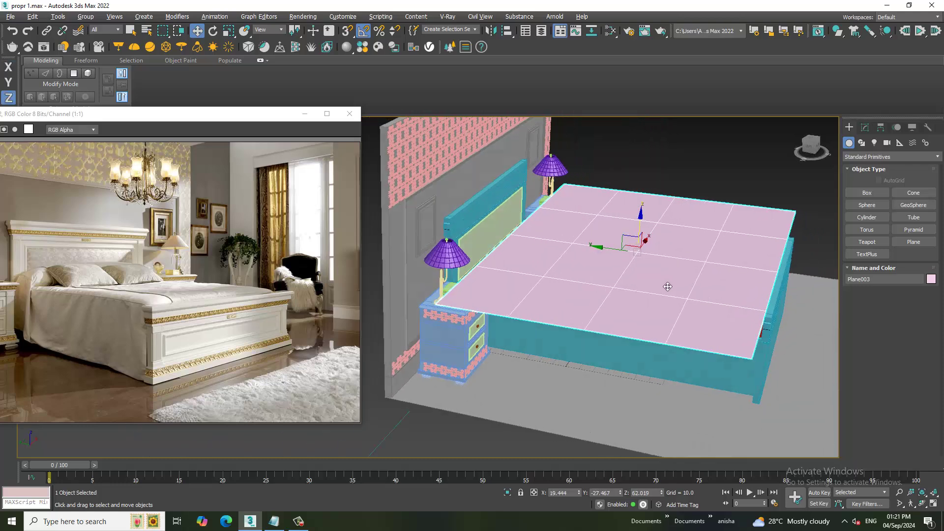
pyautogui.moveTo(623, 277)
pyautogui.keyDown('alt'); pyautogui.mouseDown(button='middle')
pyautogui.moveTo(643, 327)
pyautogui.moveTo(631, 313)
pyautogui.moveTo(838, 245)
pyautogui.mouseUp(button='middle'); pyautogui.keyUp('alt')
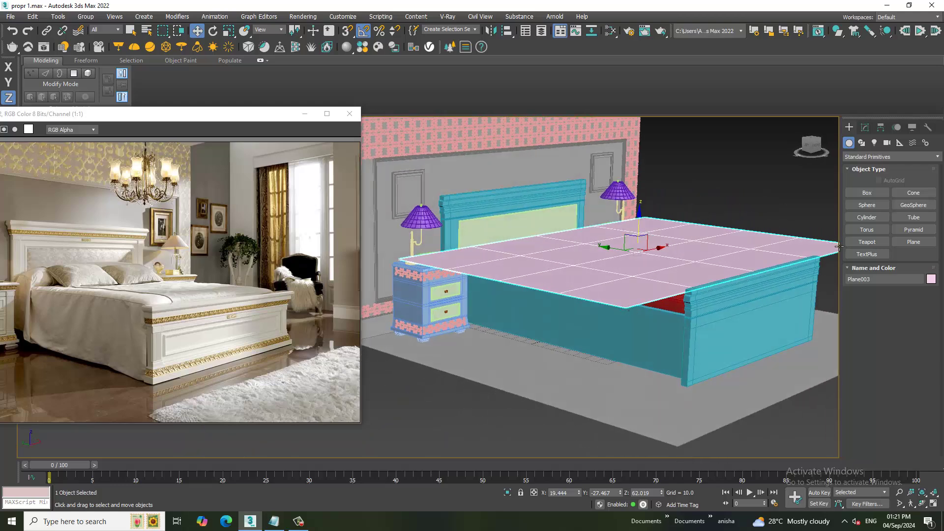
pyautogui.keyDown('alt'); pyautogui.moveTo(728, 252); pyautogui.dragTo(836, 196, button='middle'); pyautogui.keyUp('alt')
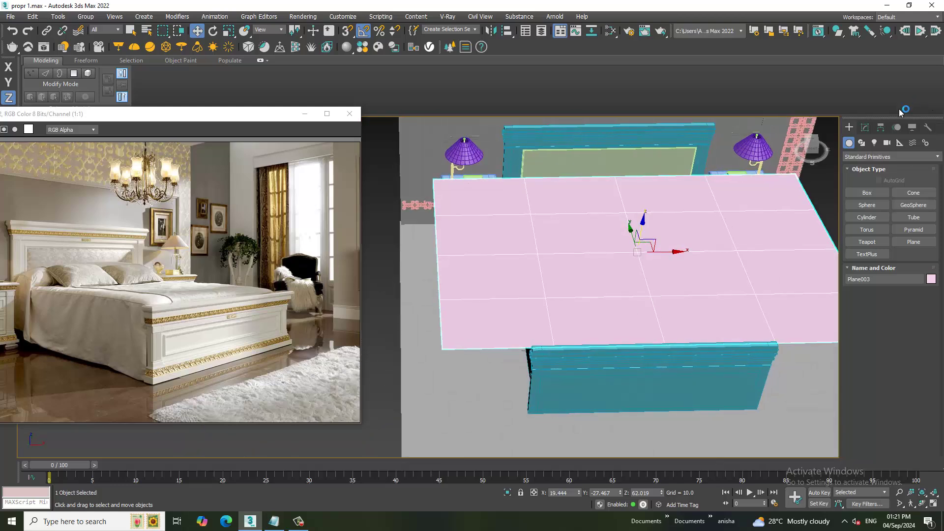
pyautogui.click(865, 129)
pyautogui.keyDown('alt'); pyautogui.moveTo(713, 295); pyautogui.dragTo(708, 275, button='middle'); pyautogui.keyUp('alt')
# Set the sheet plane's Length Segs and Width Segs both to 75.
pyautogui.press('F5')
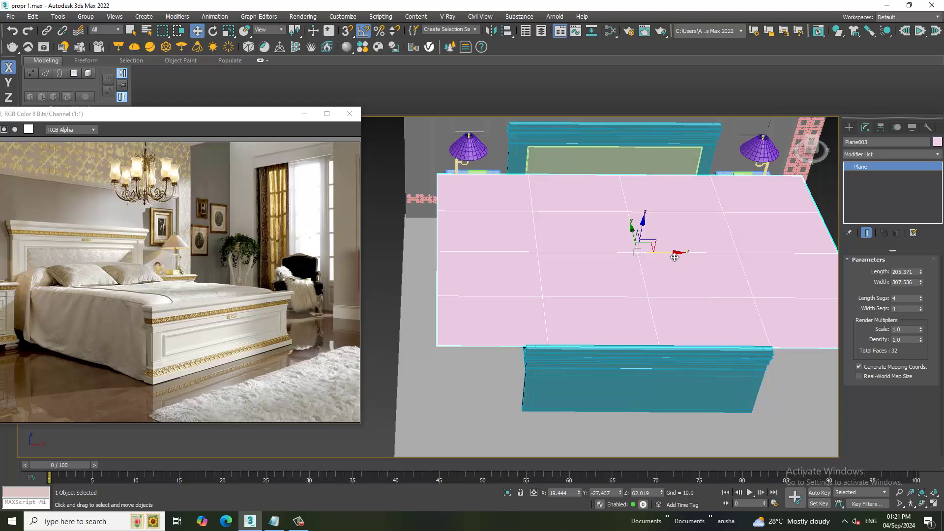
pyautogui.click(907, 300)
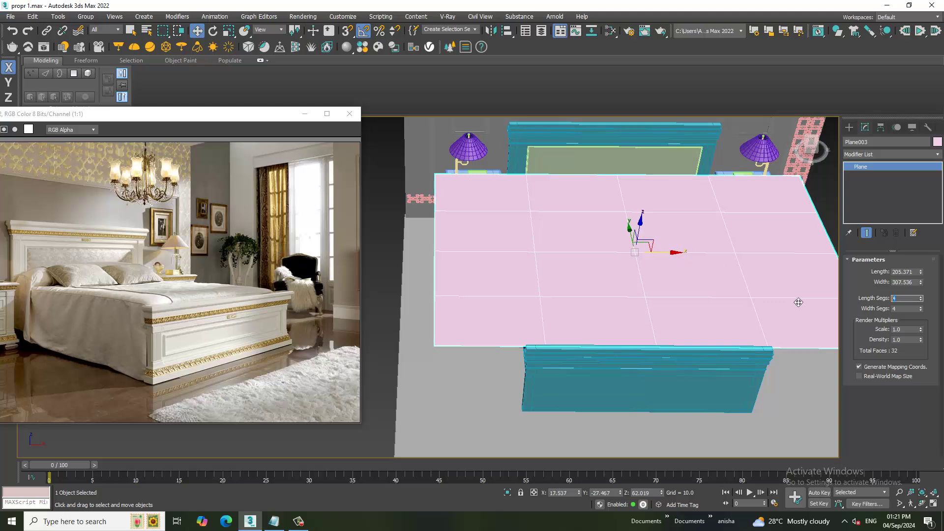
pyautogui.press('Tab')
pyautogui.write('65')
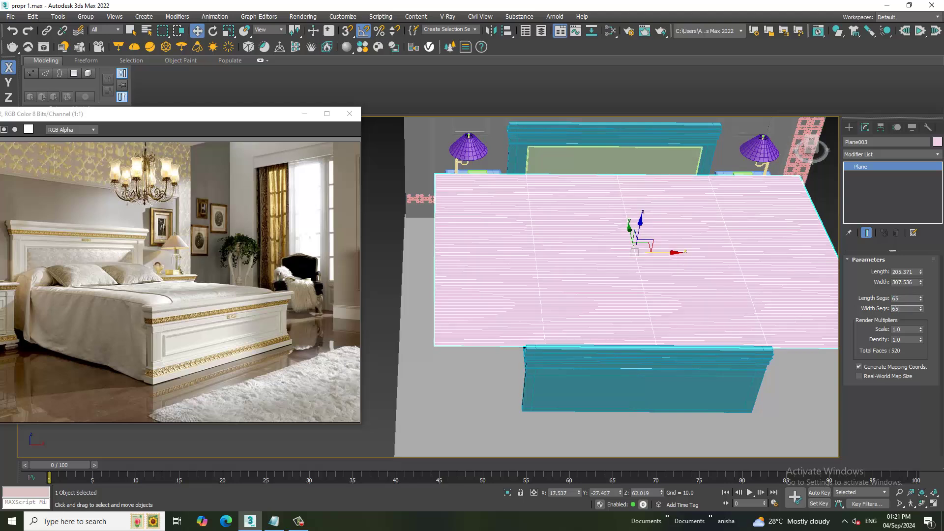
pyautogui.press('Return')
pyautogui.hotkey('shift', 'Tab')
pyautogui.write('75')
pyautogui.press('Tab')
pyautogui.press('Return')
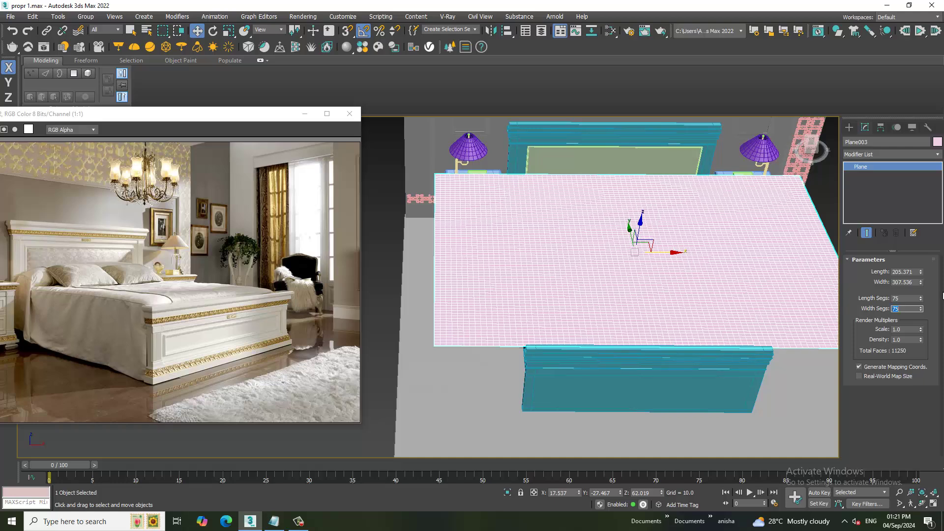
pyautogui.keyDown('alt'); pyautogui.moveTo(642, 274); pyautogui.dragTo(941, 186, button='middle'); pyautogui.keyUp('alt')
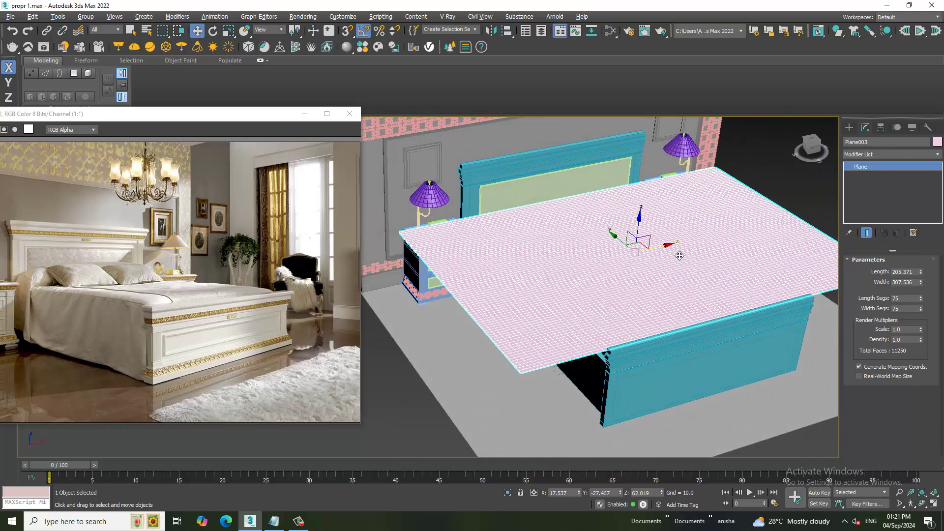
pyautogui.click(903, 155)
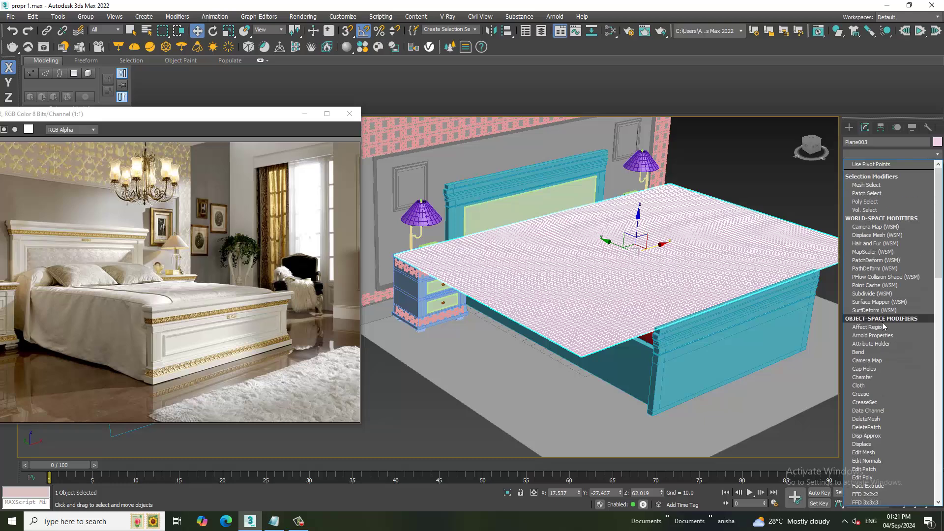
# Add a Cloth modifier to the sheet plane Plane003.
pyautogui.write('cl')
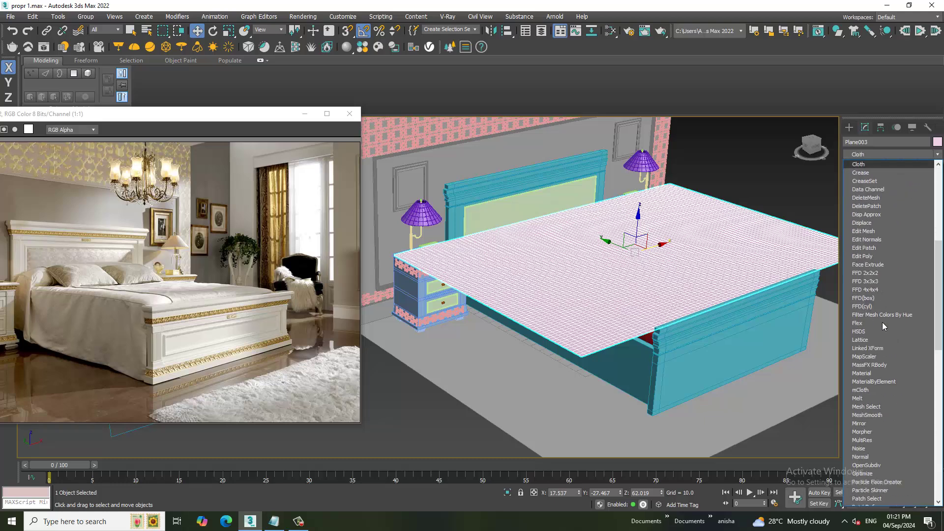
pyautogui.press('Return')
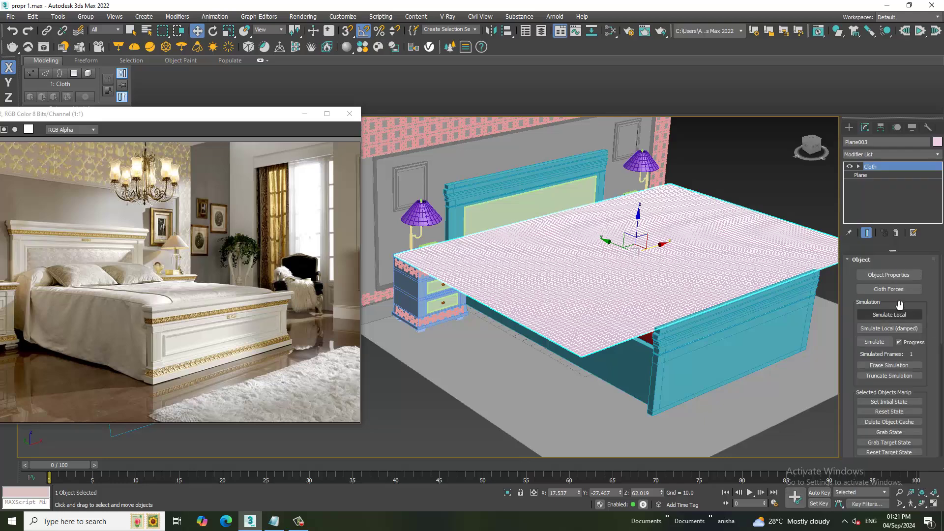
pyautogui.keyDown('alt'); pyautogui.moveTo(721, 332); pyautogui.dragTo(721, 318, button='middle'); pyautogui.keyUp('alt')
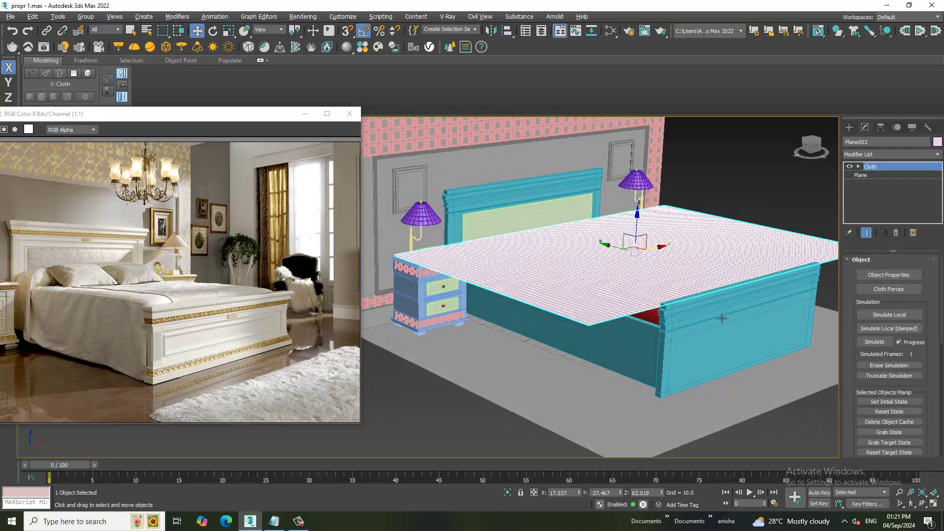
# Rename the frame to bed, the mattress to matt and the floor plane to floor.
pyautogui.click(653, 349)
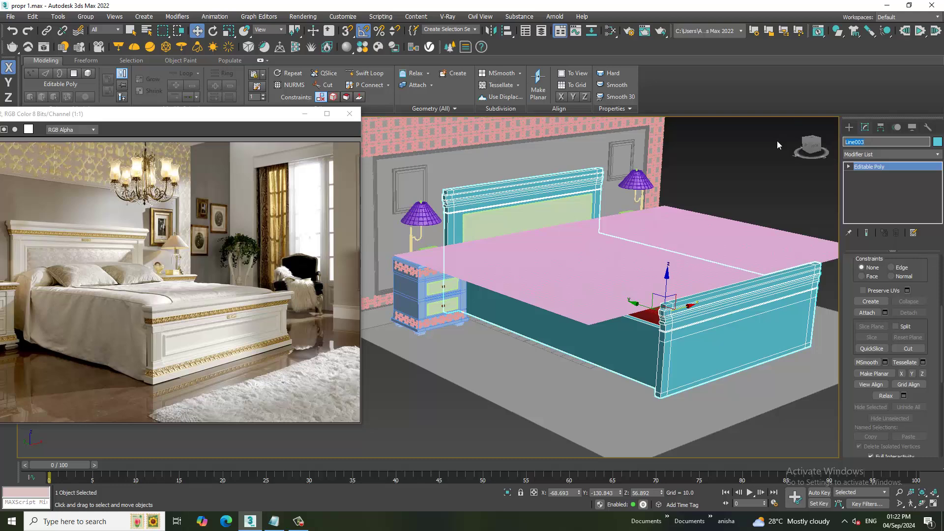
pyautogui.write('bed')
pyautogui.click(723, 243)
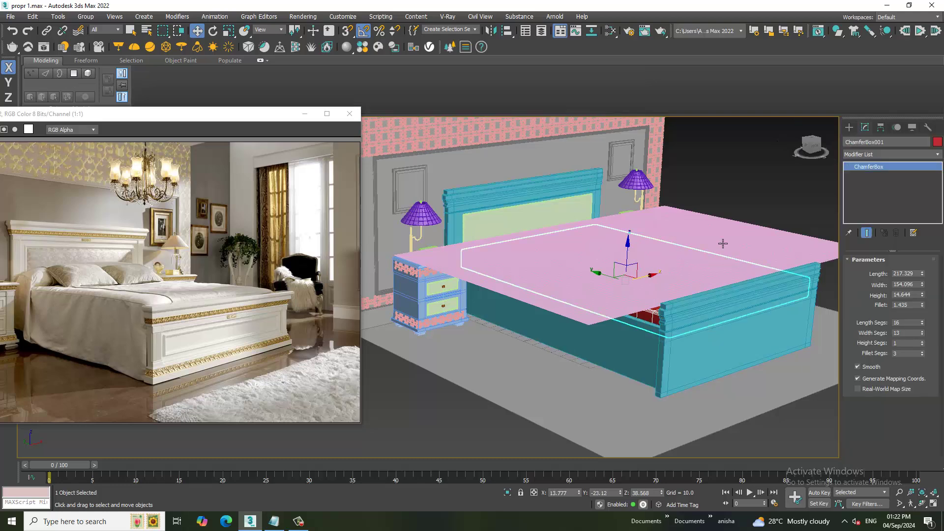
pyautogui.click(883, 144)
pyautogui.write('matt')
pyautogui.press('Return')
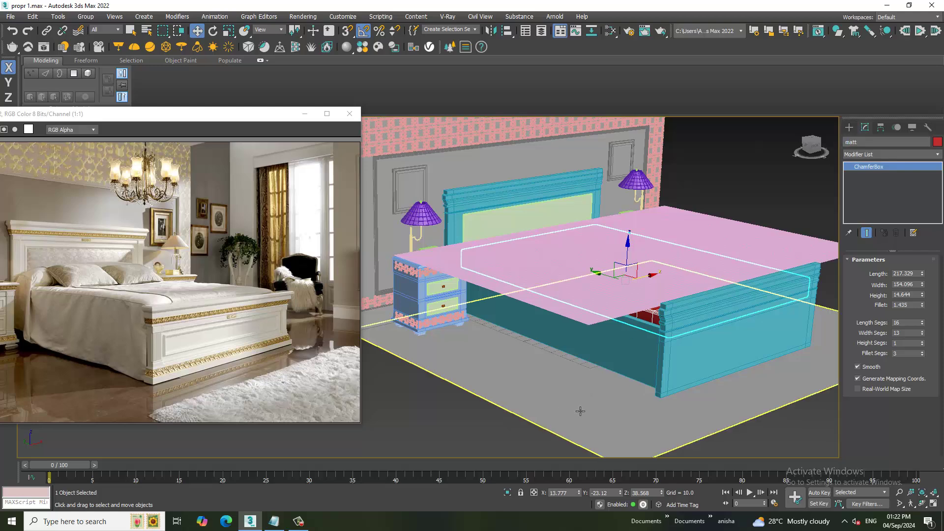
pyautogui.click(580, 411)
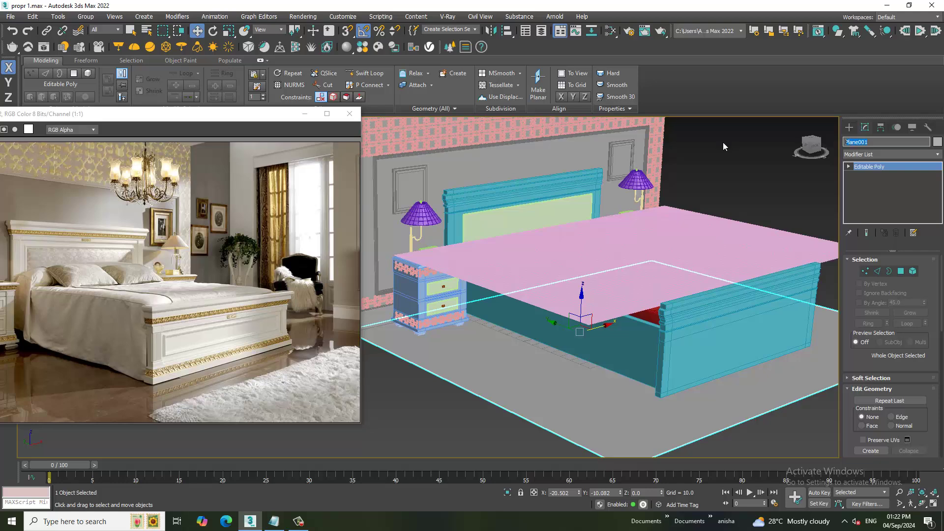
pyautogui.write('floor')
pyautogui.press('Return')
pyautogui.click(686, 276)
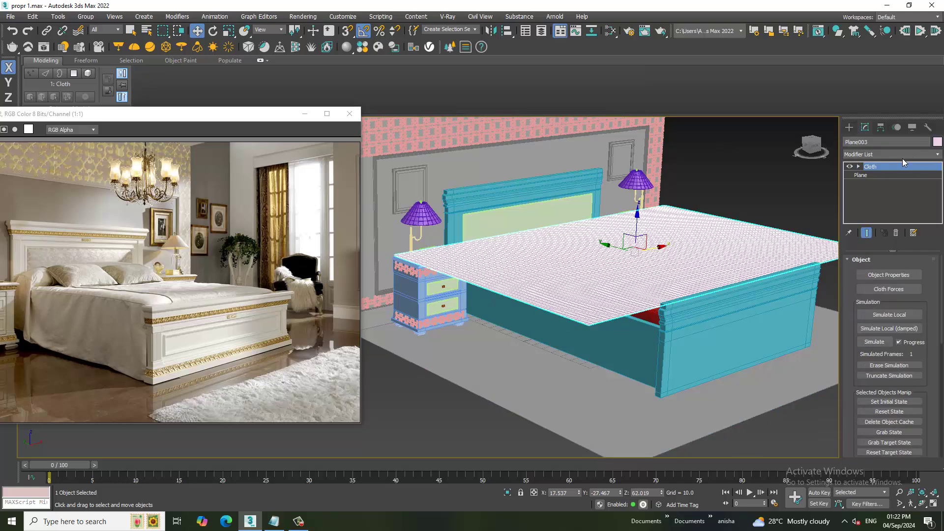
# In Object Properties, make Plane003 a Cloth object with the Satin preset.
pyautogui.click(902, 278)
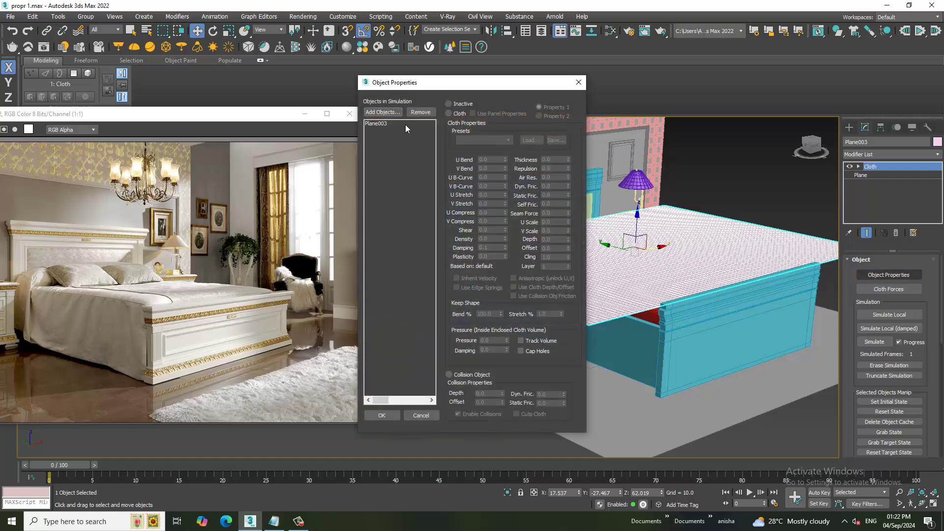
pyautogui.click(384, 114)
pyautogui.click(379, 125)
pyautogui.click(462, 114)
pyautogui.click(482, 140)
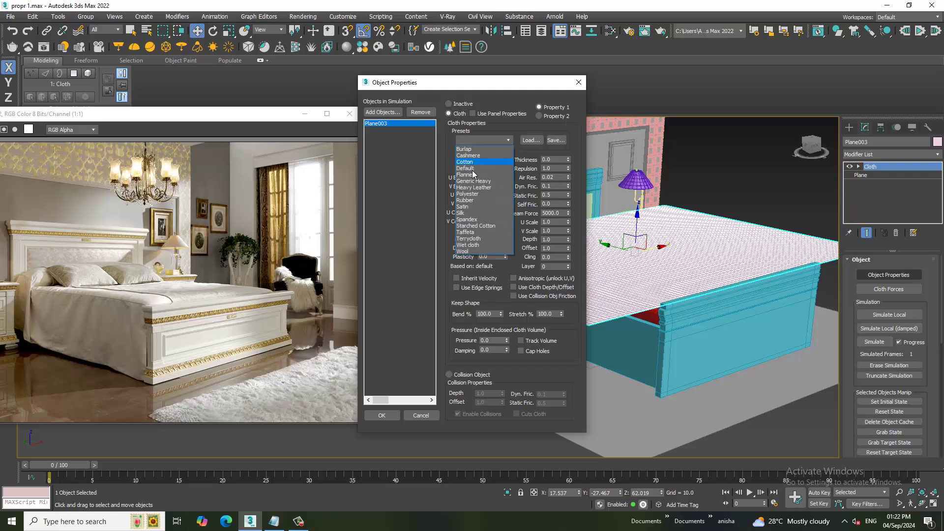
pyautogui.click(485, 205)
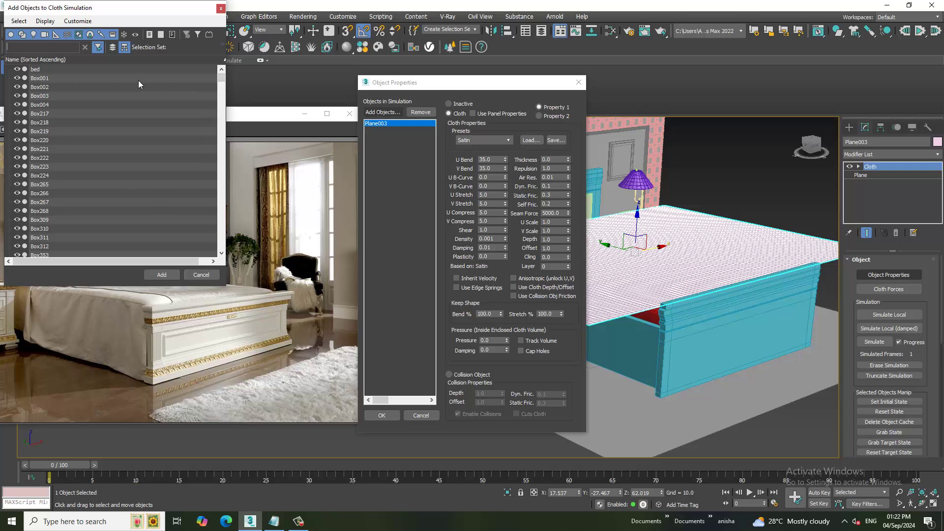
# Pick bed, matt and floor in the Add Objects list and add them to the simulation.
pyautogui.click(108, 70)
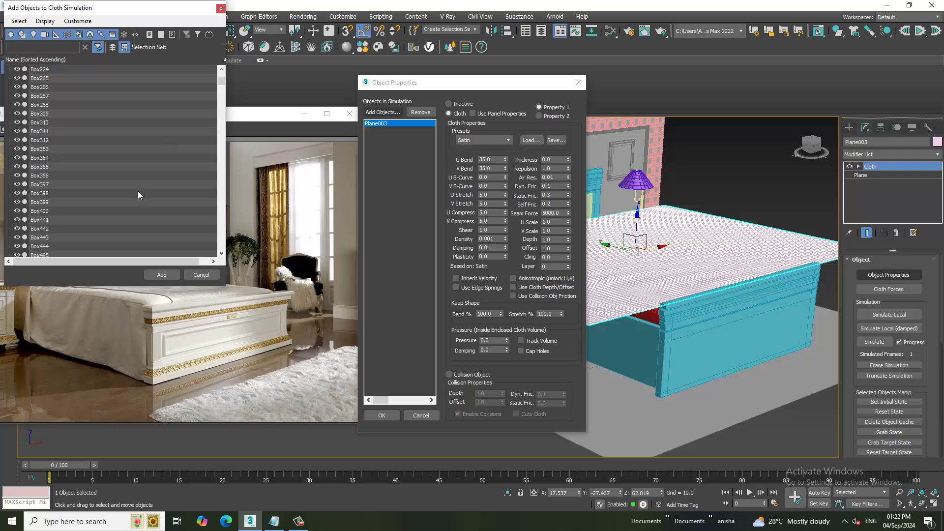
pyautogui.scroll(-3, 138, 191)
pyautogui.scroll(-3, 138, 191)
pyautogui.scroll(-3, 143, 185)
pyautogui.scroll(-3, 140, 188)
pyautogui.scroll(-4, 137, 185)
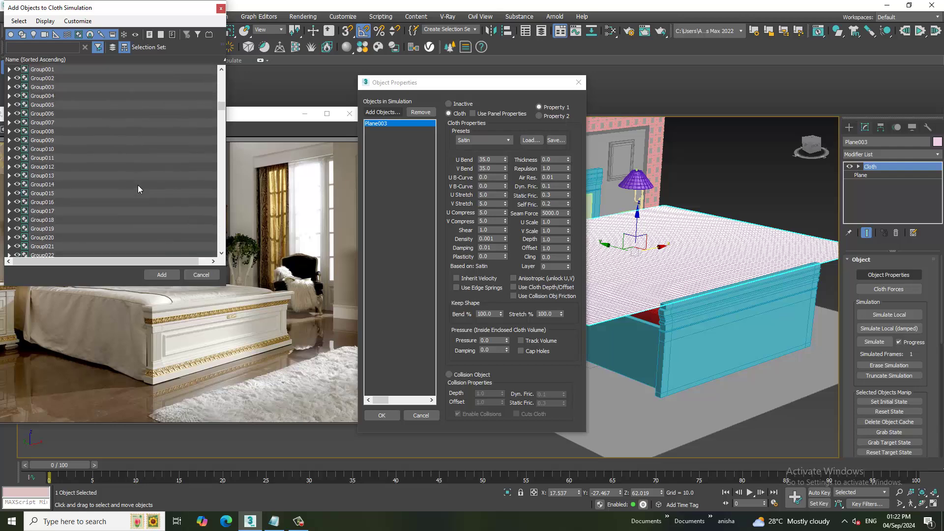
pyautogui.scroll(-4, 137, 185)
pyautogui.scroll(-4, 133, 182)
pyautogui.scroll(-5, 129, 180)
pyautogui.scroll(-5, 129, 179)
pyautogui.scroll(-5, 129, 181)
pyautogui.scroll(-5, 130, 184)
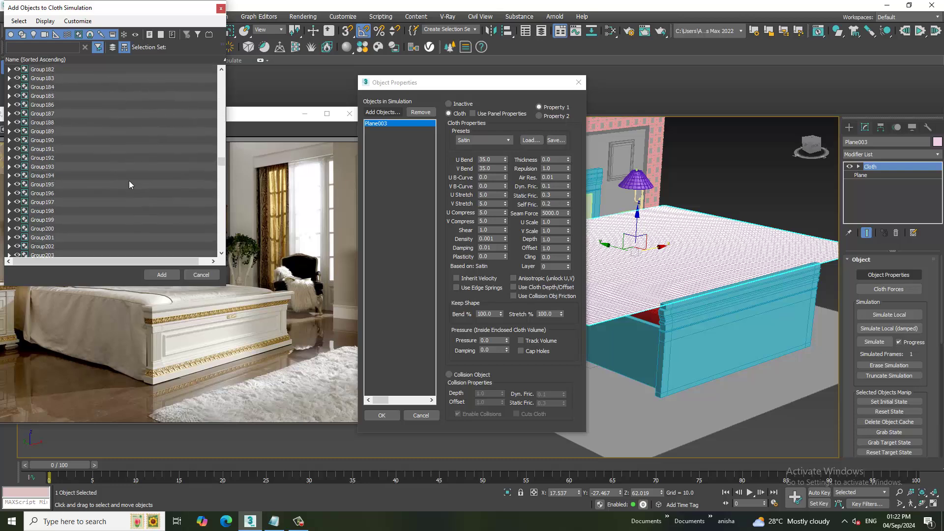
pyautogui.scroll(-5, 129, 184)
pyautogui.scroll(-5, 129, 184)
pyautogui.scroll(-5, 130, 190)
pyautogui.scroll(-4, 129, 190)
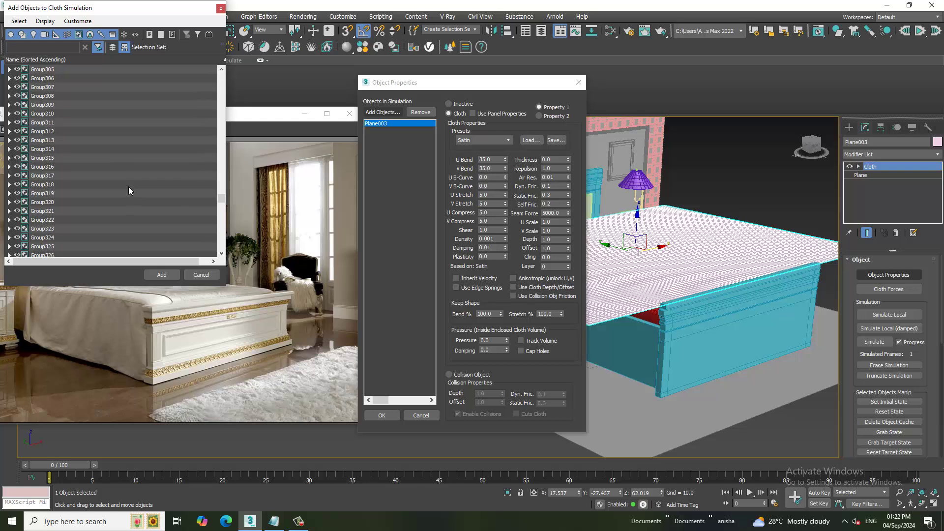
pyautogui.scroll(-4, 129, 190)
pyautogui.scroll(-3, 128, 196)
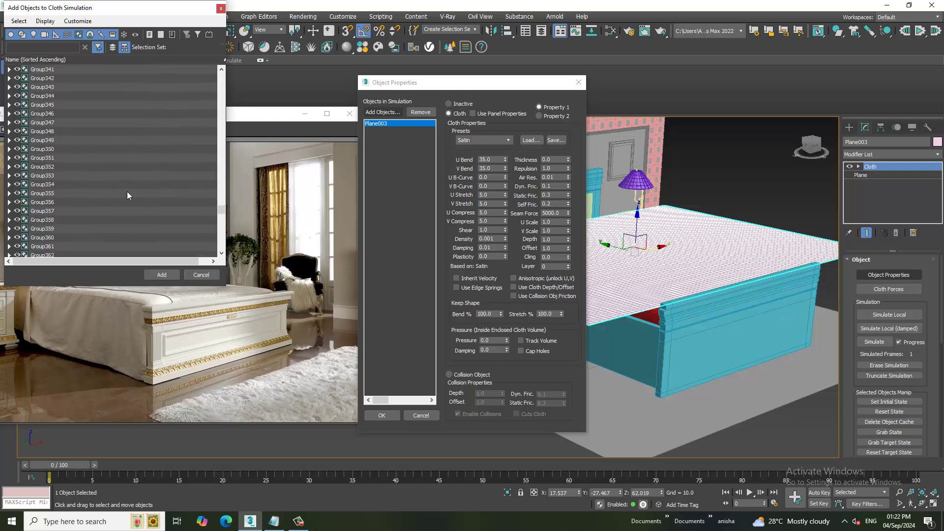
pyautogui.scroll(-3, 128, 195)
pyautogui.scroll(-3, 128, 196)
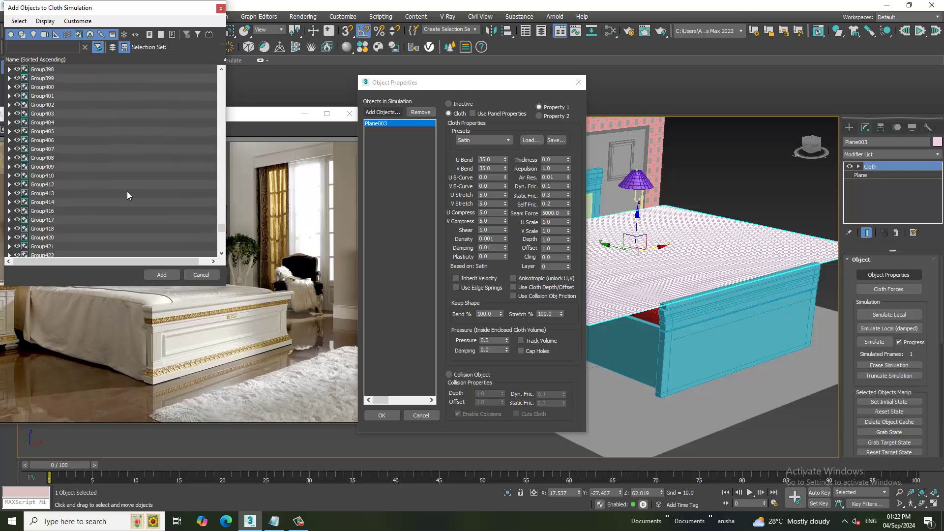
pyautogui.scroll(-3, 128, 196)
pyautogui.scroll(-10, 126, 194)
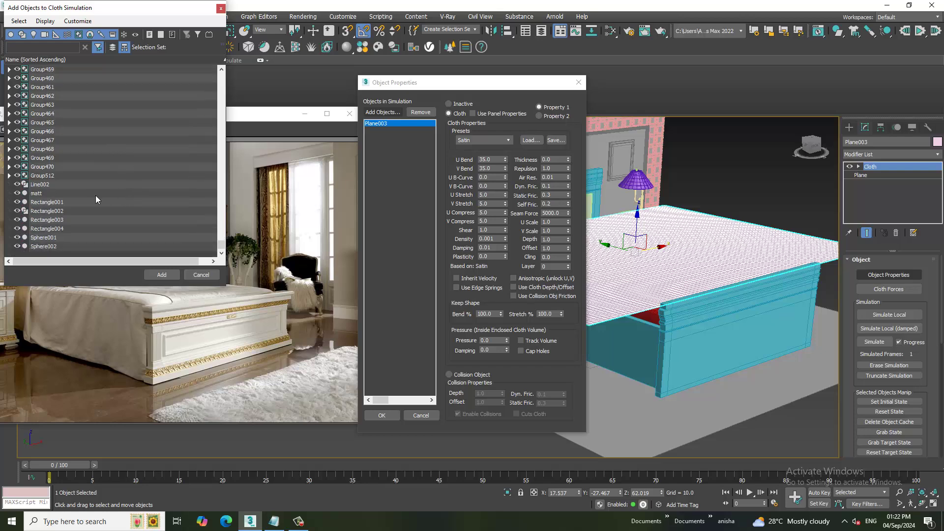
pyautogui.click(58, 194)
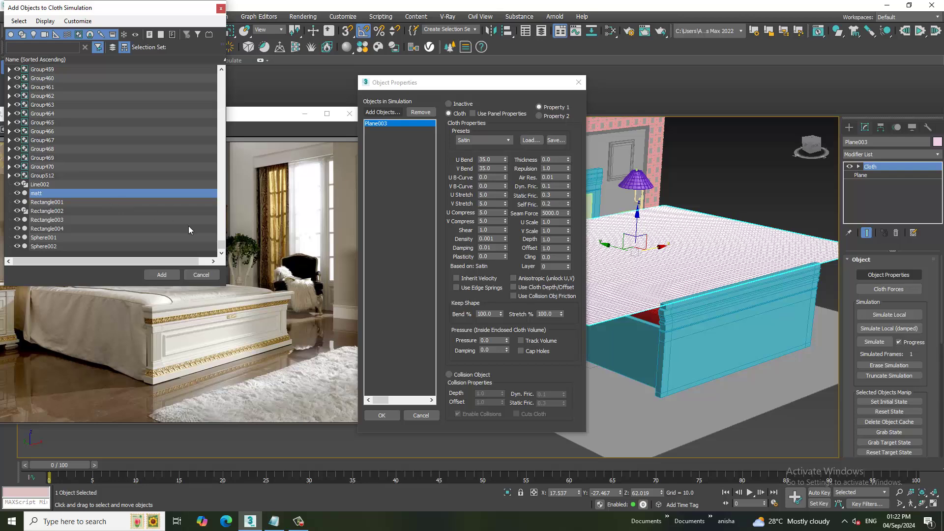
pyautogui.moveTo(219, 243); pyautogui.dragTo(229, 69)
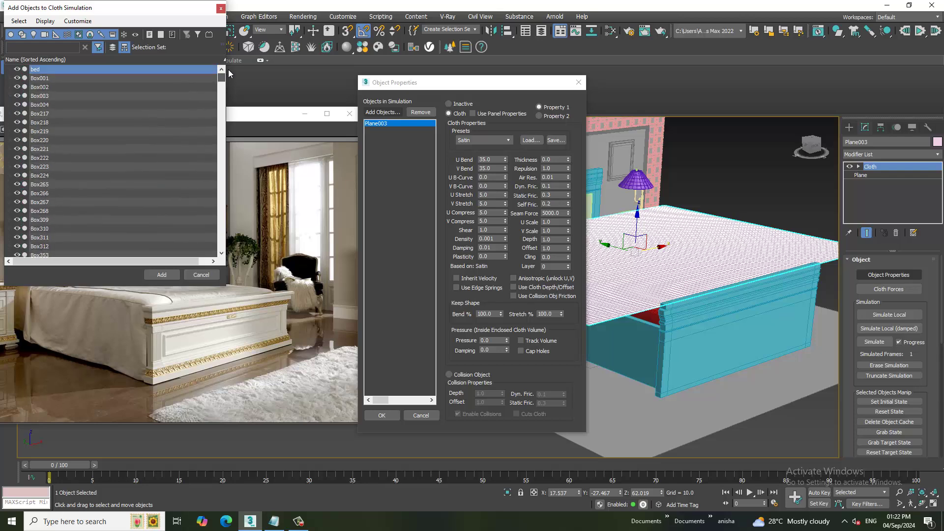
pyautogui.scroll(-5, 103, 178)
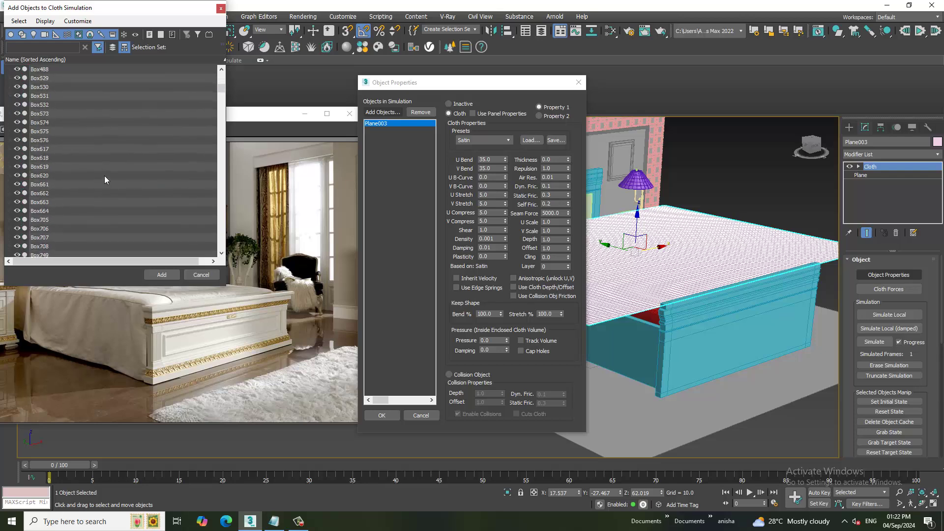
pyautogui.scroll(-5, 105, 179)
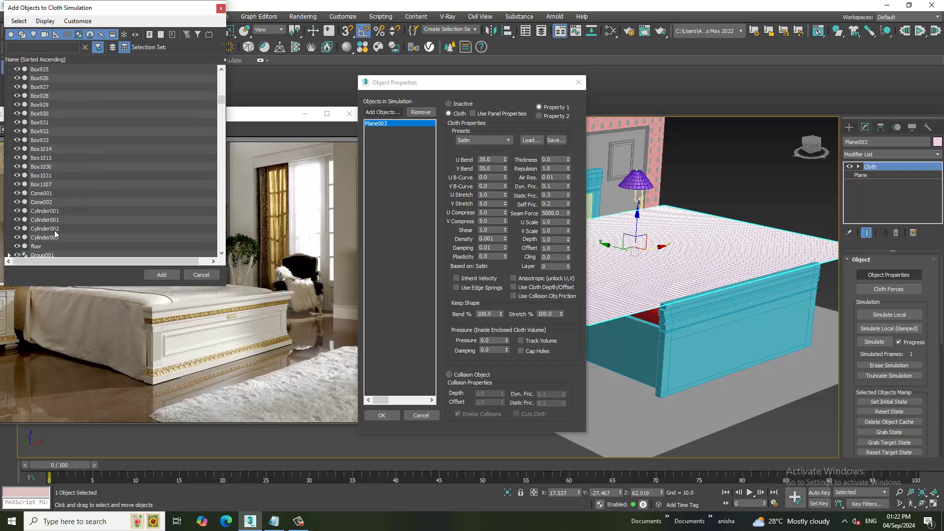
pyautogui.click(57, 246)
pyautogui.click(162, 274)
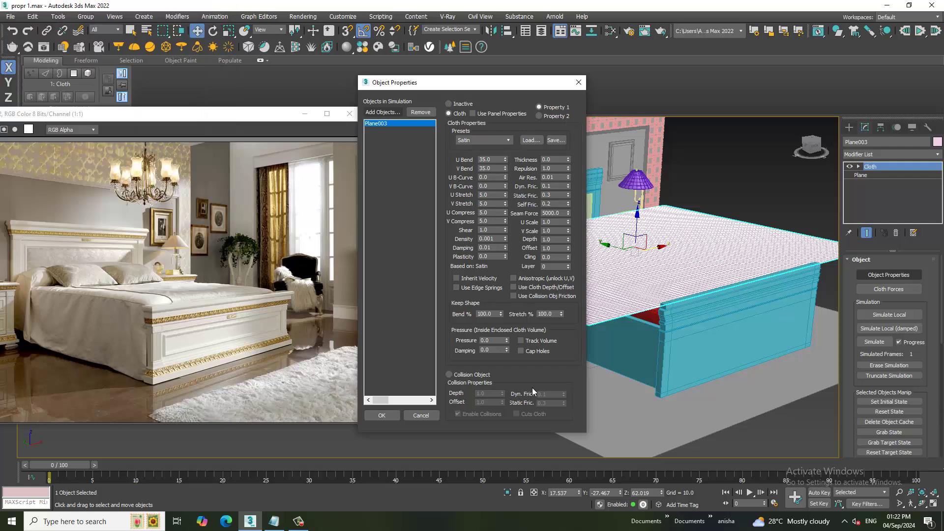
# Make bed, floor and matt collision objects with Depth 1, then run Simulate Local.
pyautogui.click(448, 374)
pyautogui.doubleClick(489, 393)
pyautogui.write('1')
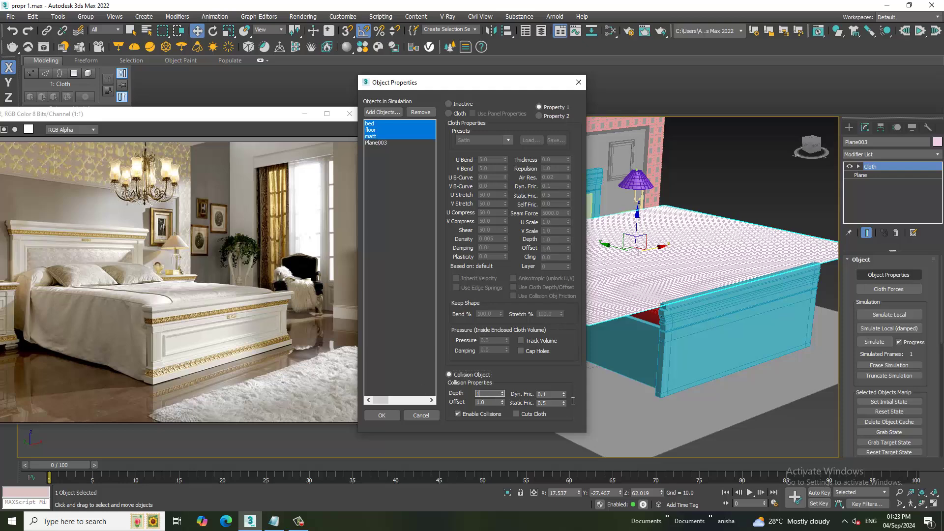
pyautogui.press('Tab')
pyautogui.write('1')
pyautogui.click(386, 415)
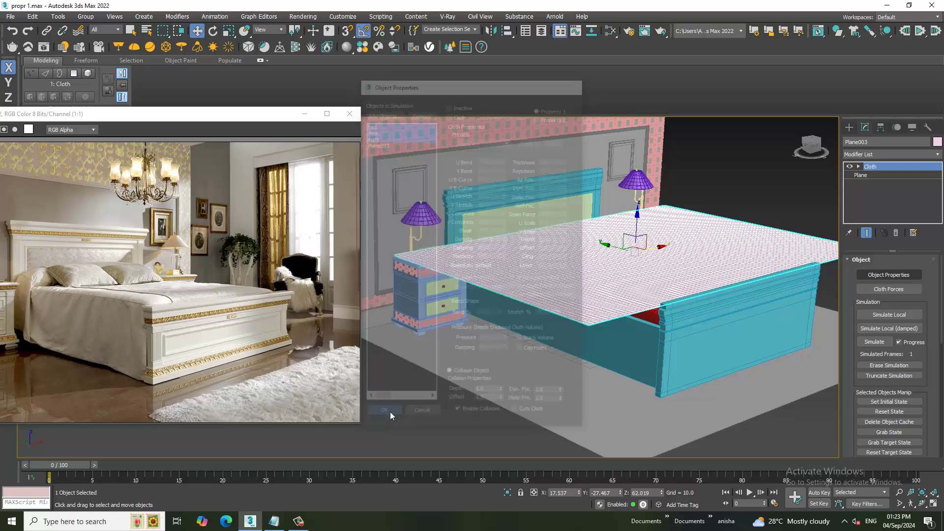
pyautogui.click(894, 317)
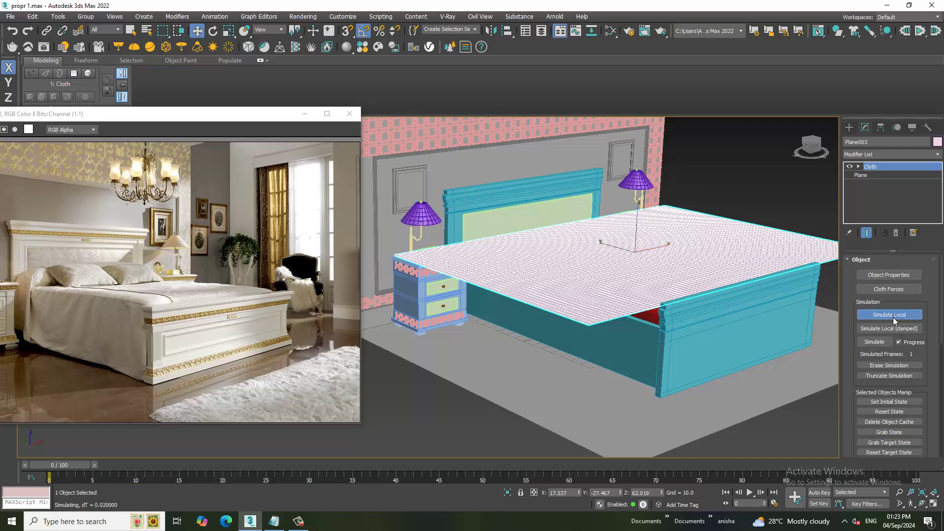
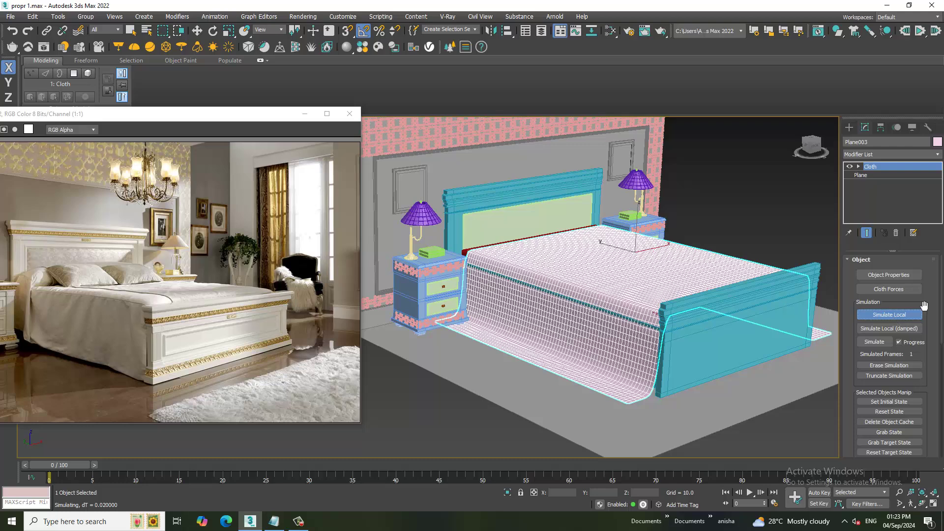
# Delete the sheet's Cloth modifier and scale the plane to 91% on X.
pyautogui.click(896, 233)
pyautogui.scroll(2, 702, 276)
pyautogui.scroll(2, 666, 308)
pyautogui.press('r')
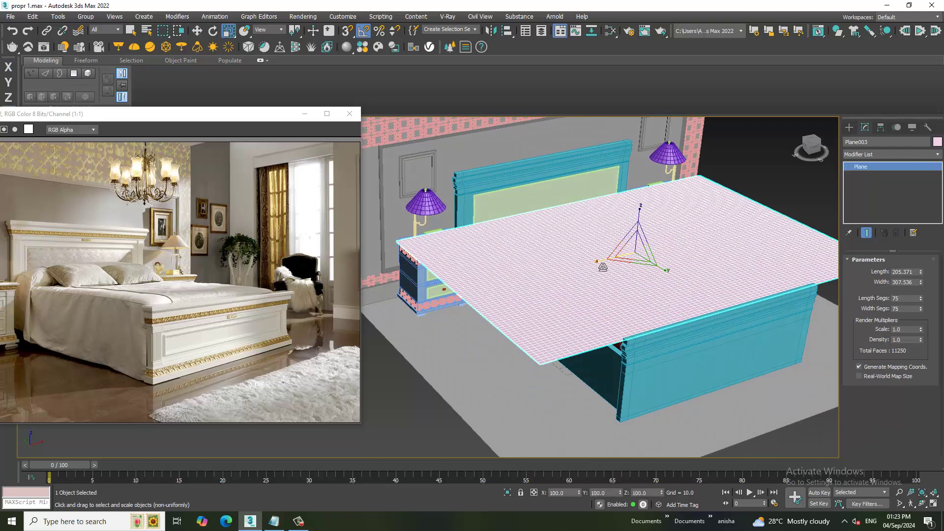
pyautogui.moveTo(607, 265); pyautogui.dragTo(603, 268)
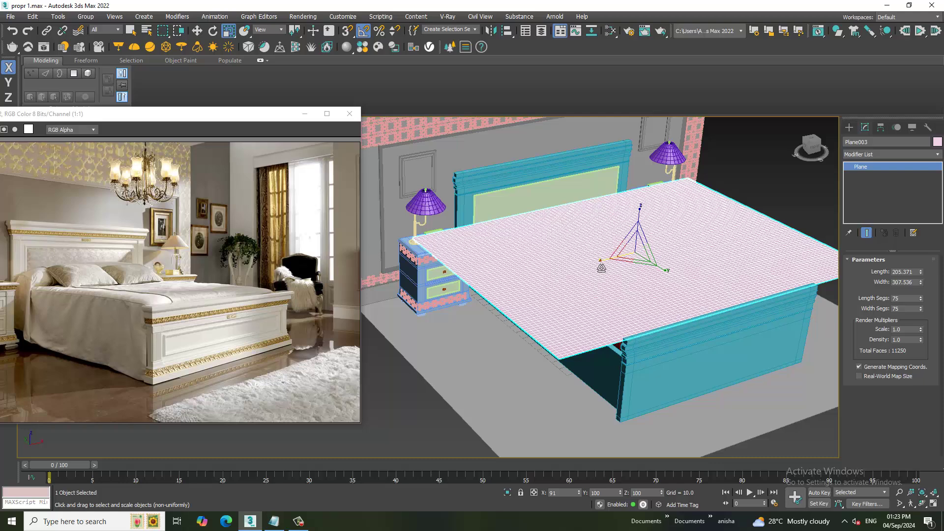
pyautogui.keyDown('alt'); pyautogui.moveTo(602, 268); pyautogui.dragTo(639, 287, button='middle'); pyautogui.keyUp('alt')
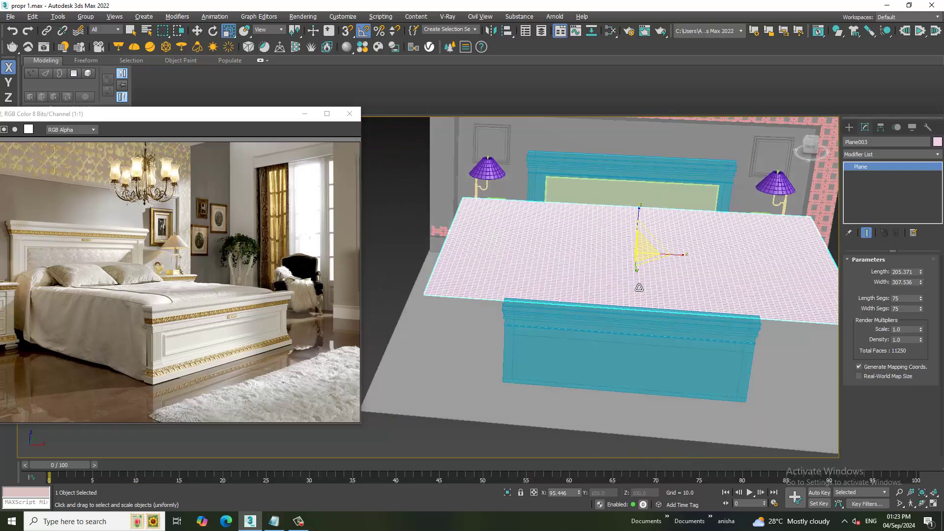
pyautogui.keyDown('alt'); pyautogui.moveTo(680, 258); pyautogui.dragTo(665, 282, button='middle'); pyautogui.keyUp('alt')
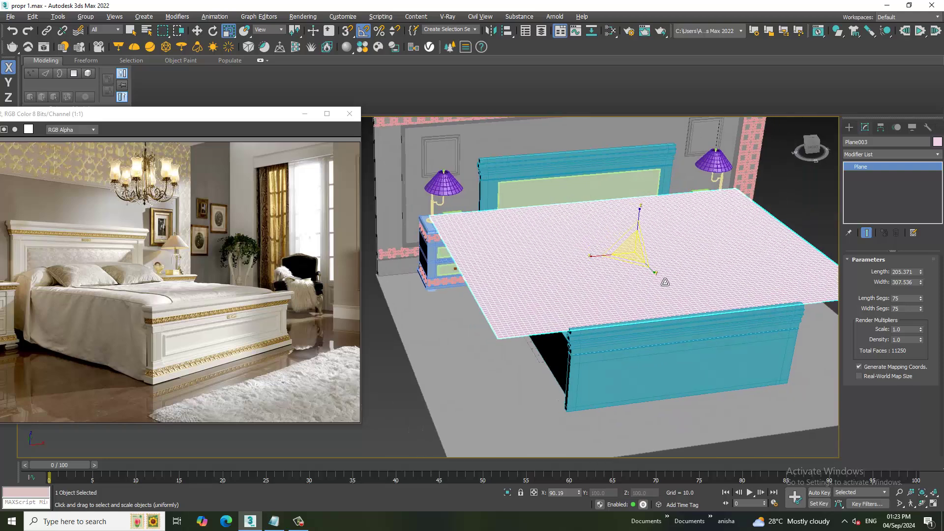
# Add a fresh Cloth modifier to the sheet plane.
pyautogui.press('w')
pyautogui.click(888, 154)
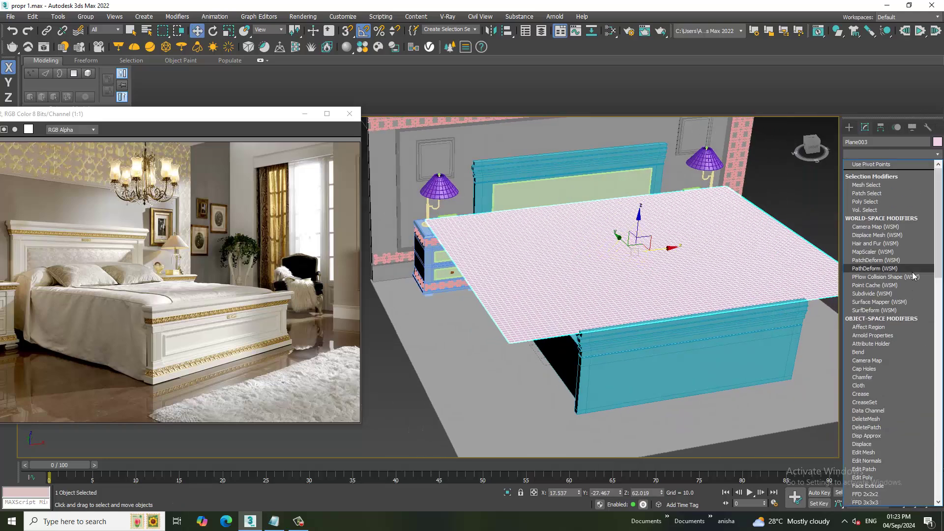
pyautogui.scroll(-5, 913, 273)
pyautogui.click(913, 272)
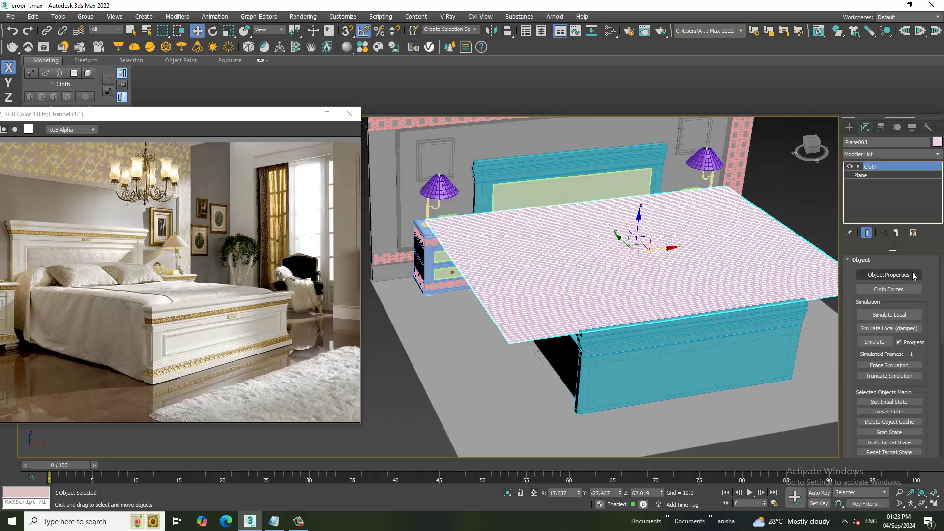
# In Cloth Object Properties, set Plane003 as Cloth with the Silk preset.
pyautogui.click(893, 278)
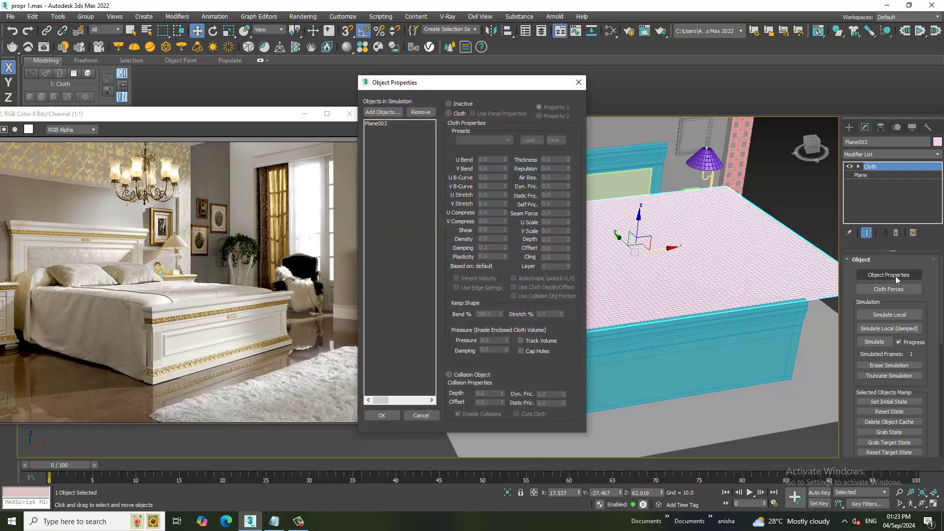
pyautogui.click(386, 124)
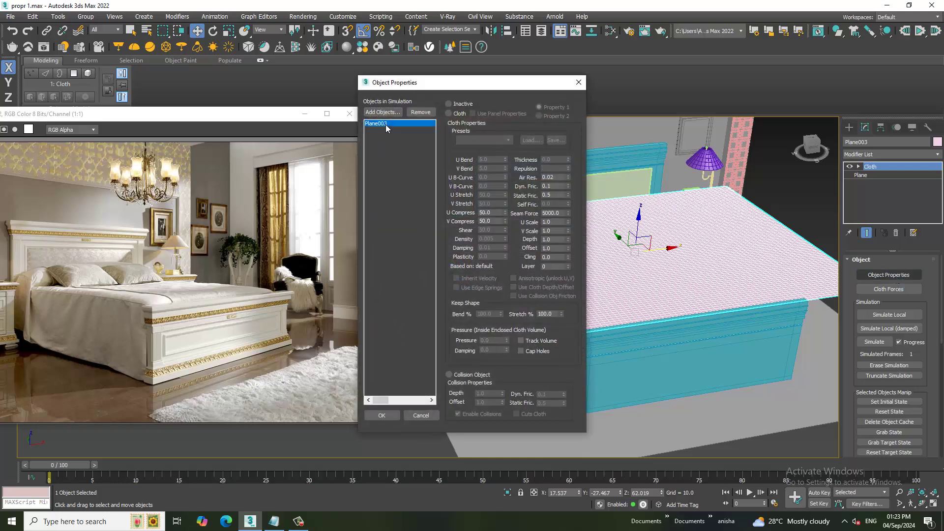
pyautogui.click(449, 113)
pyautogui.click(473, 141)
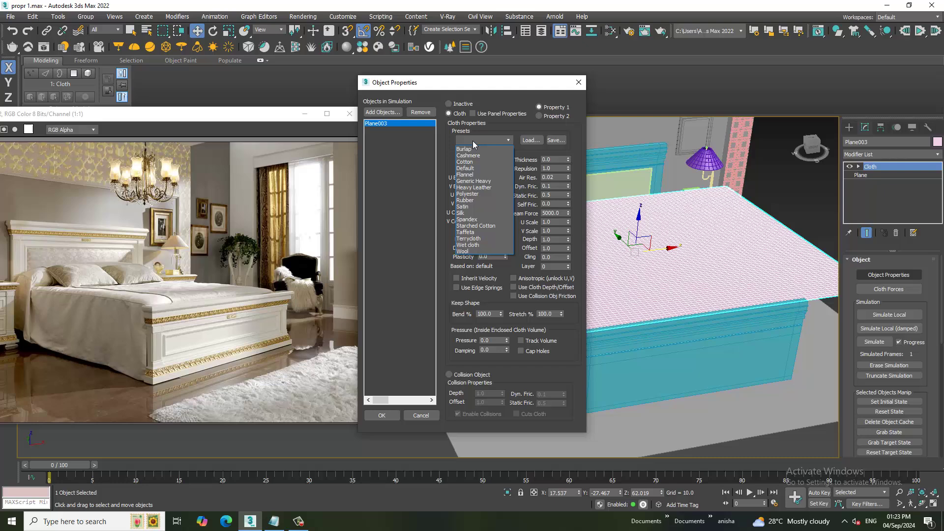
pyautogui.click(480, 213)
# Add bed, floor and matt as collision objects with friction 1 and confirm.
pyautogui.click(392, 113)
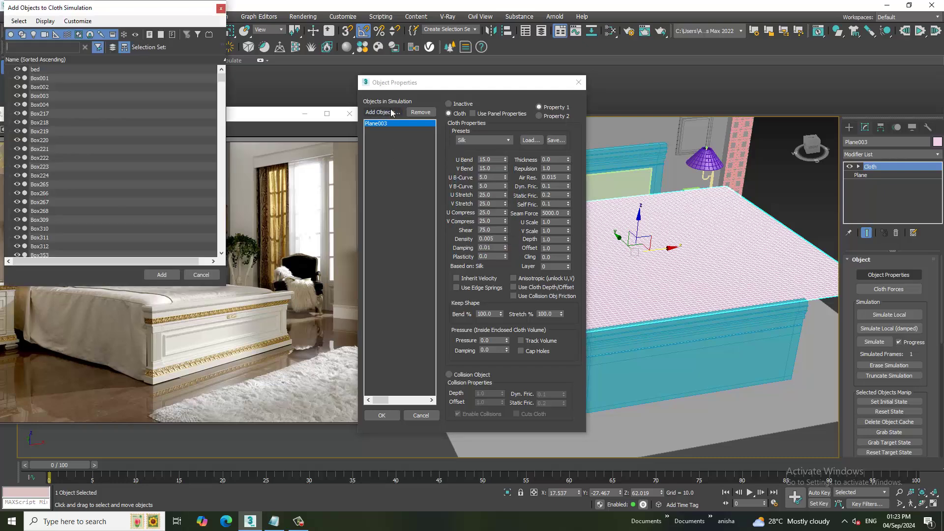
pyautogui.click(49, 72)
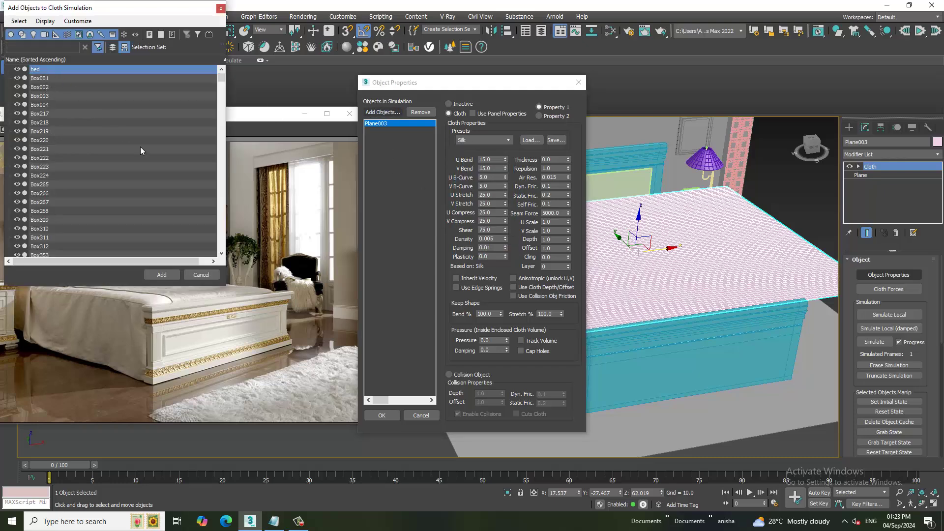
pyautogui.moveTo(221, 93); pyautogui.dragTo(224, 108)
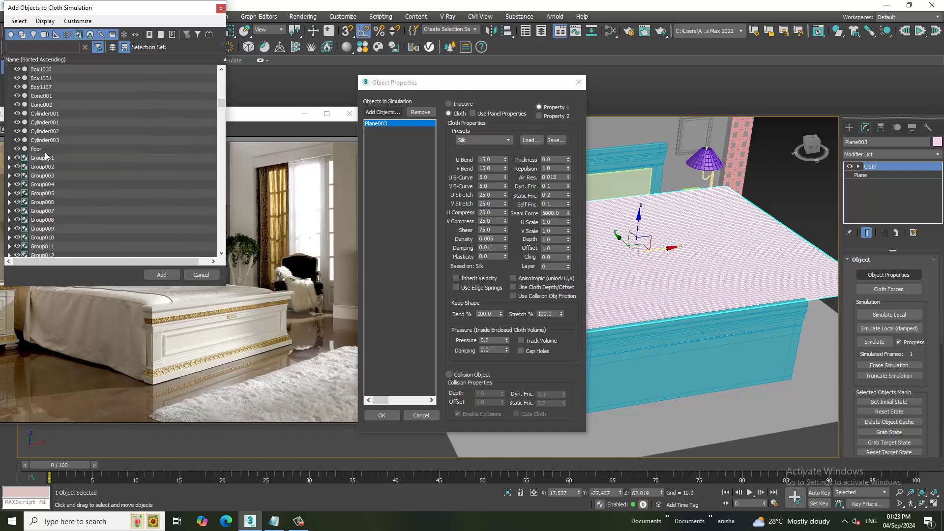
pyautogui.click(45, 151)
pyautogui.moveTo(220, 106); pyautogui.dragTo(221, 245)
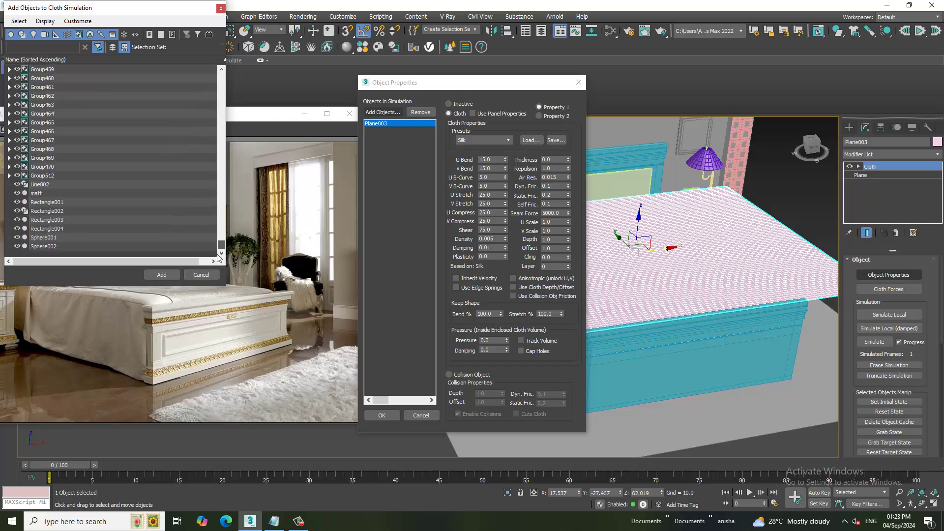
pyautogui.keyDown('ctrl'); pyautogui.click(37, 194); pyautogui.keyUp('ctrl')
pyautogui.click(162, 275)
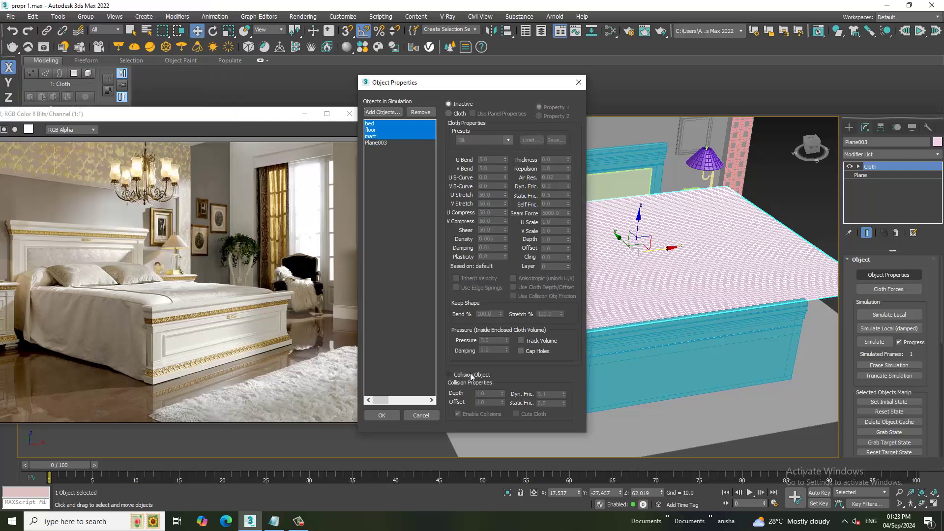
pyautogui.click(449, 374)
pyautogui.write('1')
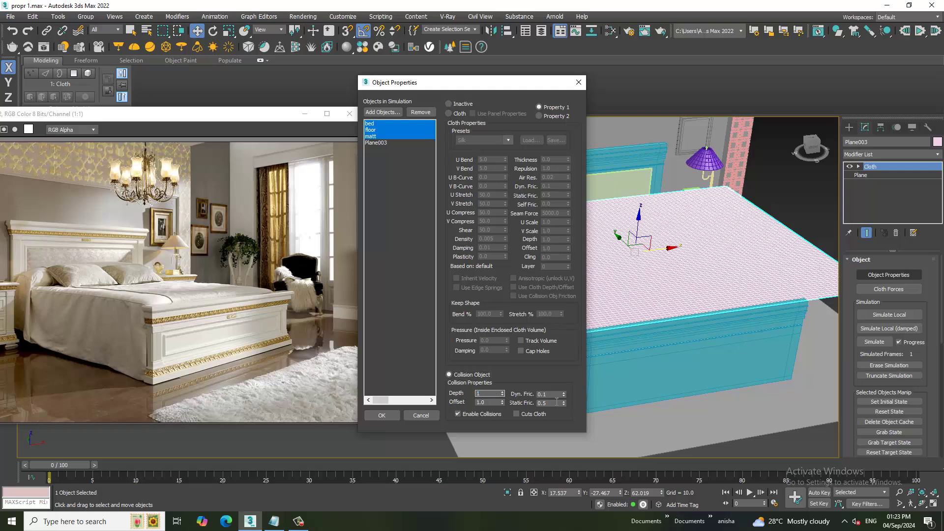
pyautogui.press('Tab')
pyautogui.write('1')
pyautogui.press('Tab')
pyautogui.click(387, 417)
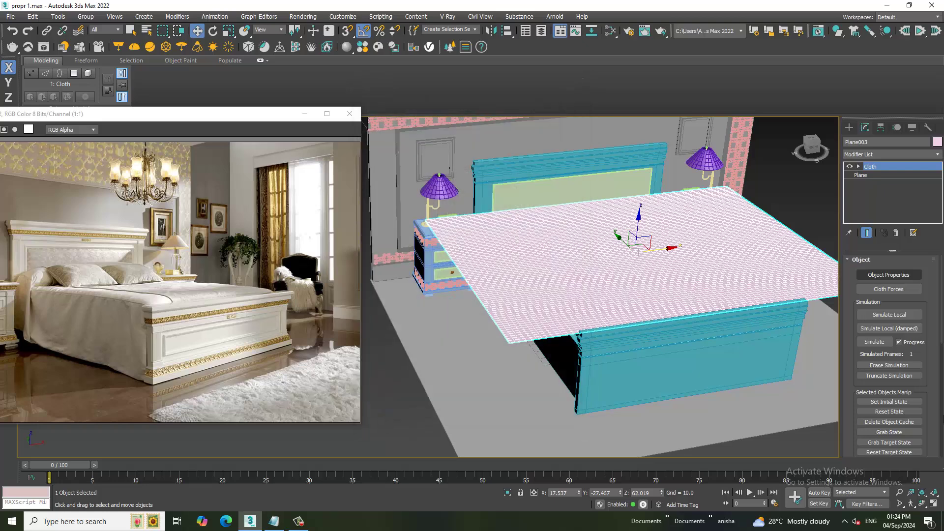
# Run Simulate Local so the sheet drapes over the bed.
pyautogui.click(888, 316)
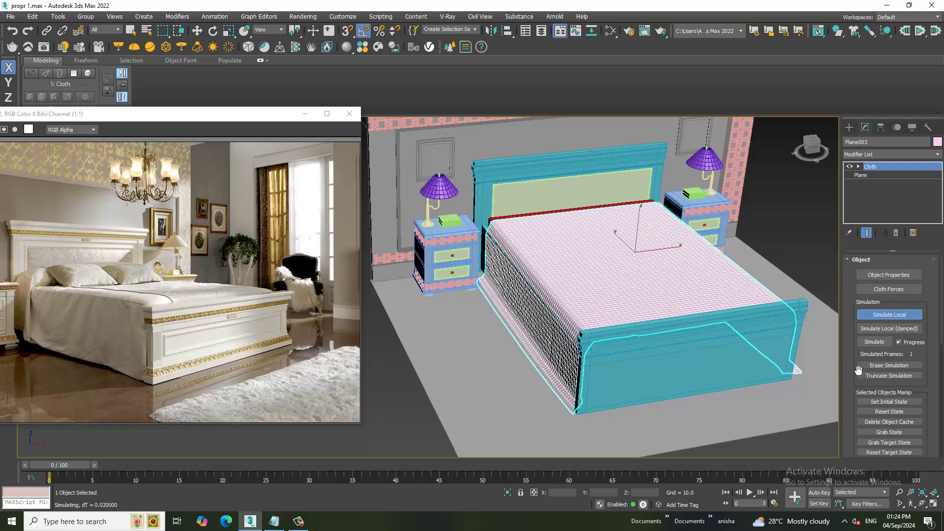
# Convert the draped sheet to Editable Poly and add a Shell modifier.
pyautogui.rightClick(572, 291)
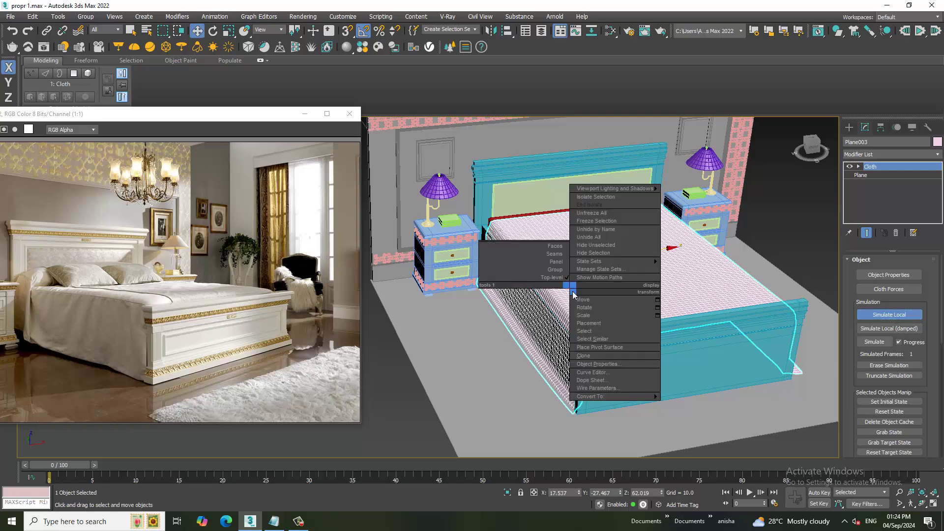
pyautogui.moveTo(612, 396)
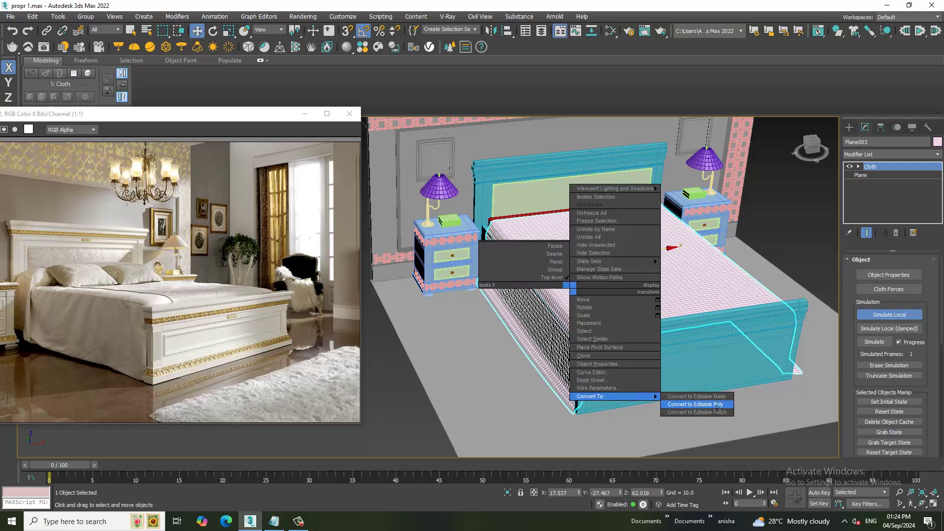
pyautogui.click(718, 408)
pyautogui.keyDown('alt'); pyautogui.moveTo(614, 330); pyautogui.dragTo(634, 332, button='middle'); pyautogui.keyUp('alt')
pyautogui.click(878, 152)
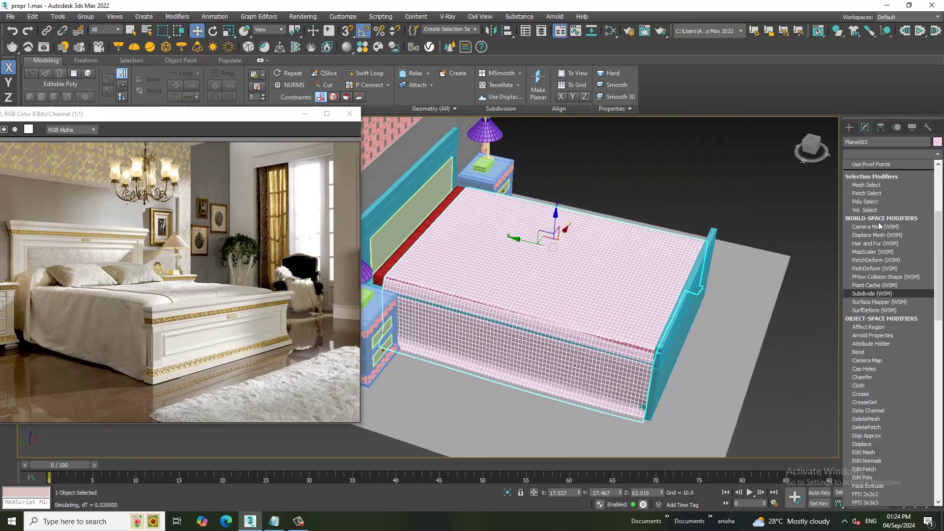
pyautogui.press('s')
pyautogui.press('Return')
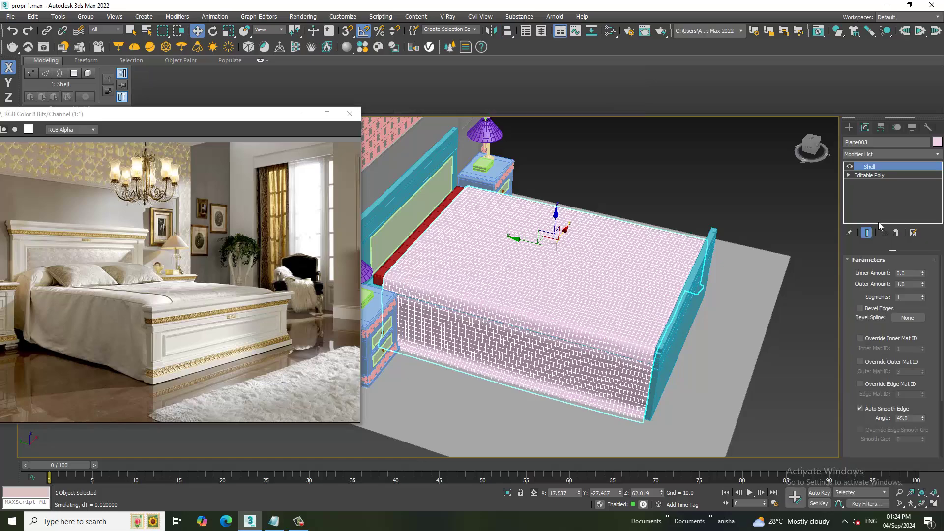
# Hide everything but the sheet and set Shell Outer Amount to 0.5, then 1.0.
pyautogui.keyDown('alt'); pyautogui.moveTo(740, 289); pyautogui.dragTo(729, 286, button='middle'); pyautogui.keyUp('alt')
pyautogui.hotkey('alt', 'q')
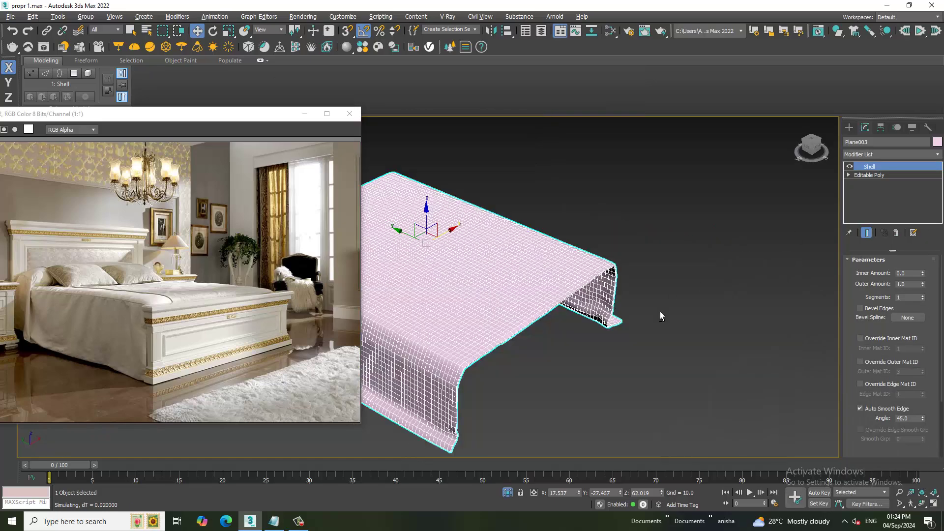
pyautogui.keyDown('alt'); pyautogui.moveTo(660, 312); pyautogui.dragTo(639, 315, button='middle'); pyautogui.keyUp('alt')
pyautogui.scroll(5, 570, 311)
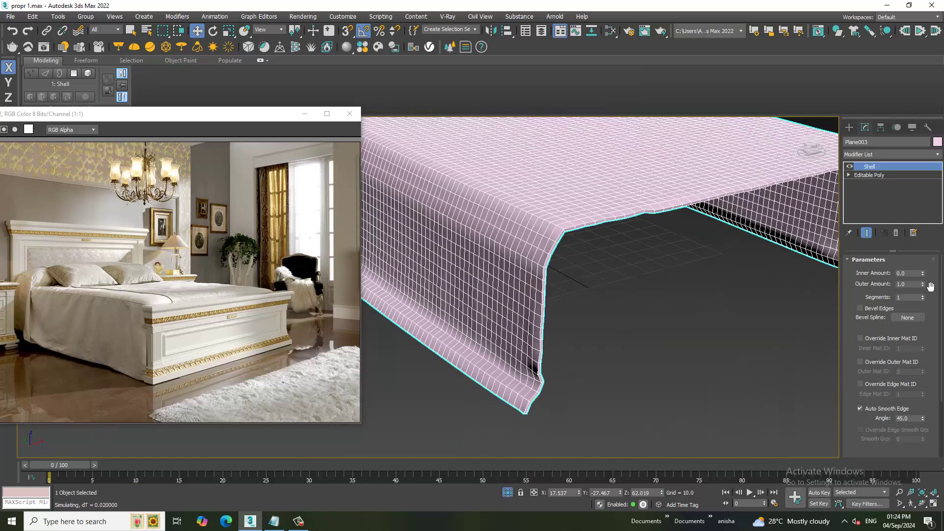
pyautogui.doubleClick(911, 285)
pyautogui.write('0.5')
pyautogui.press('Return')
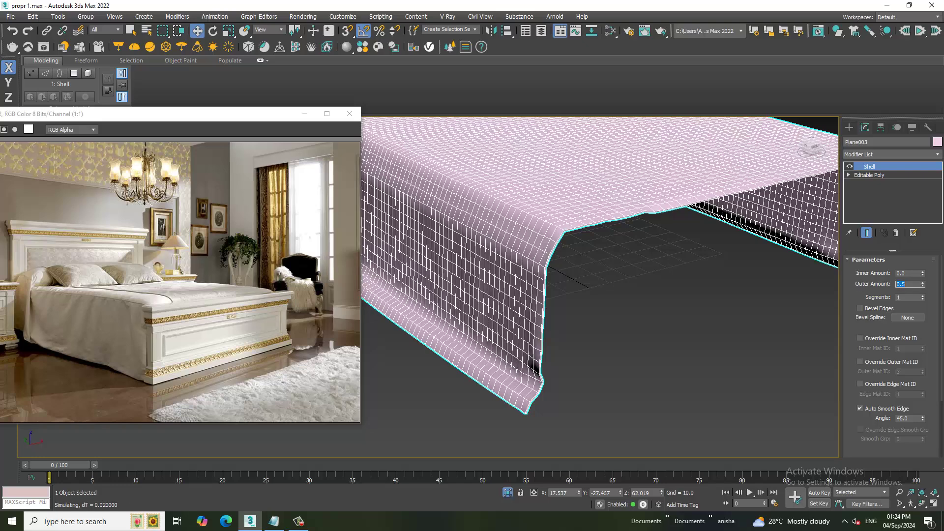
pyautogui.rightClick(535, 185)
pyautogui.moveTo(912, 285); pyautogui.dragTo(864, 289)
pyautogui.write('1')
pyautogui.press('Return')
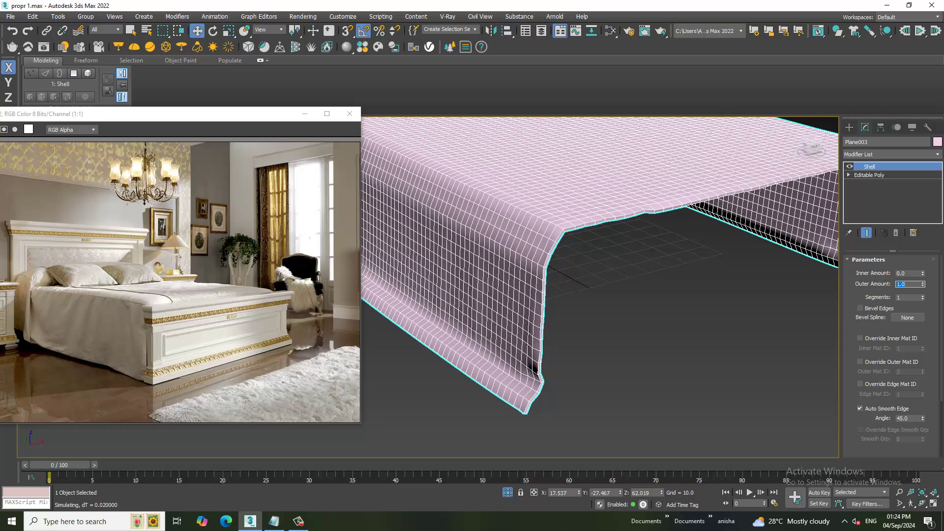
pyautogui.rightClick(615, 196)
# Collapse the shelled sheet to editable poly and add a Map Scaler modifier.
pyautogui.click(762, 309)
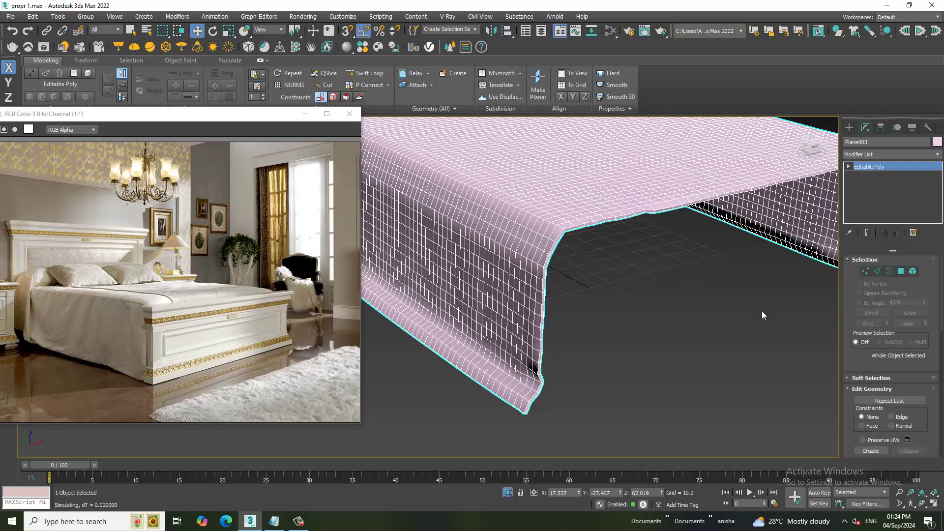
pyautogui.moveTo(692, 296); pyautogui.dragTo(667, 296, button='middle')
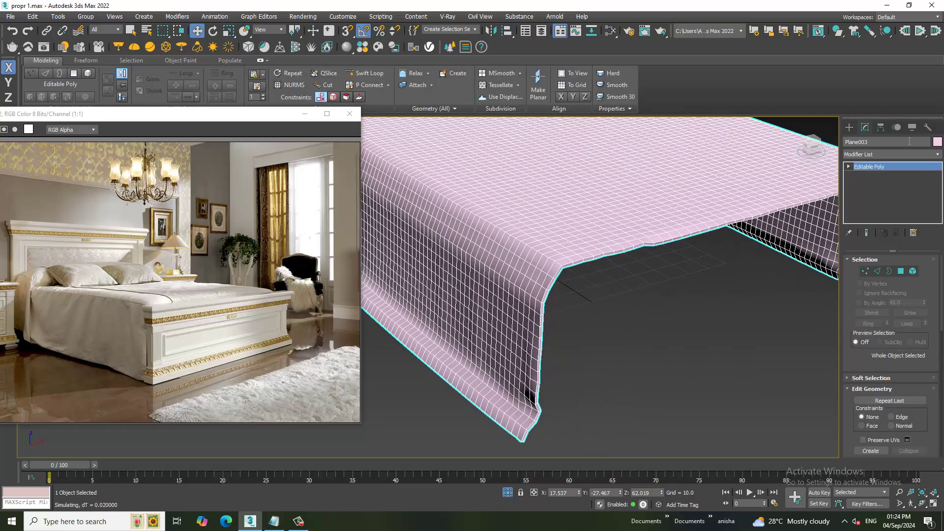
pyautogui.click(890, 154)
pyautogui.scroll(3, 892, 262)
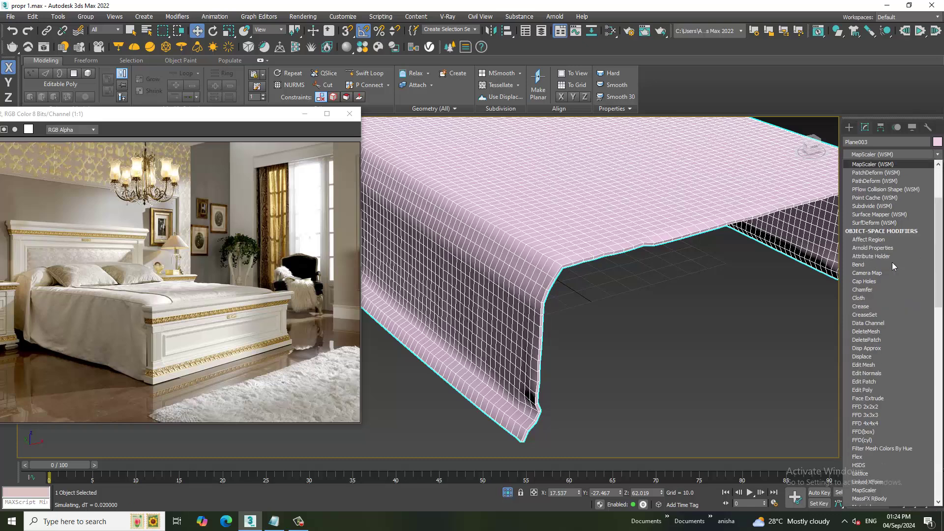
pyautogui.scroll(-15, 893, 265)
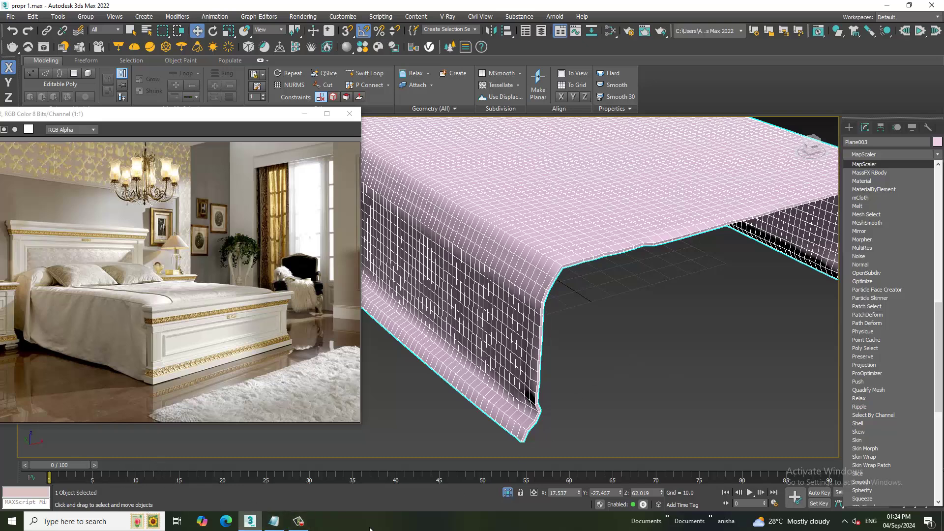
pyautogui.click(299, 521)
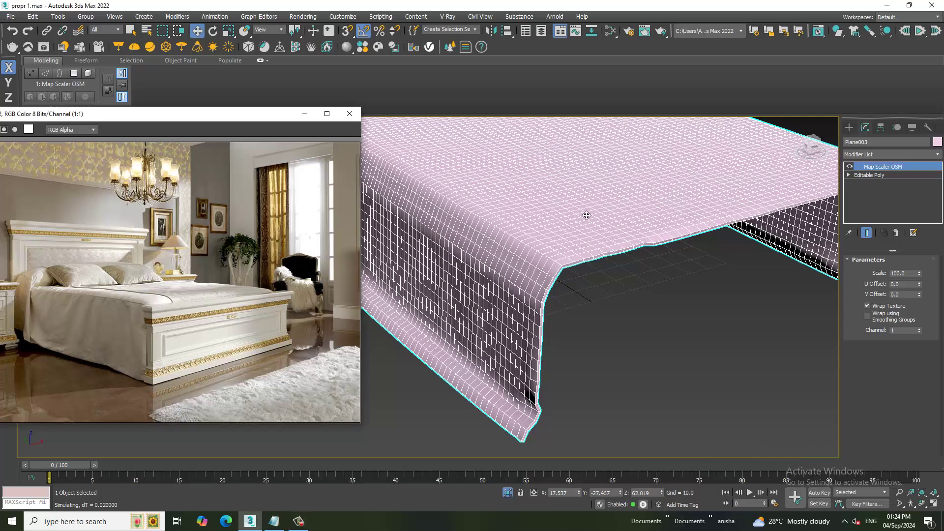
# Convert the bedspread to Editable Poly again and open the File menu.
pyautogui.rightClick(657, 197)
pyautogui.click(698, 313)
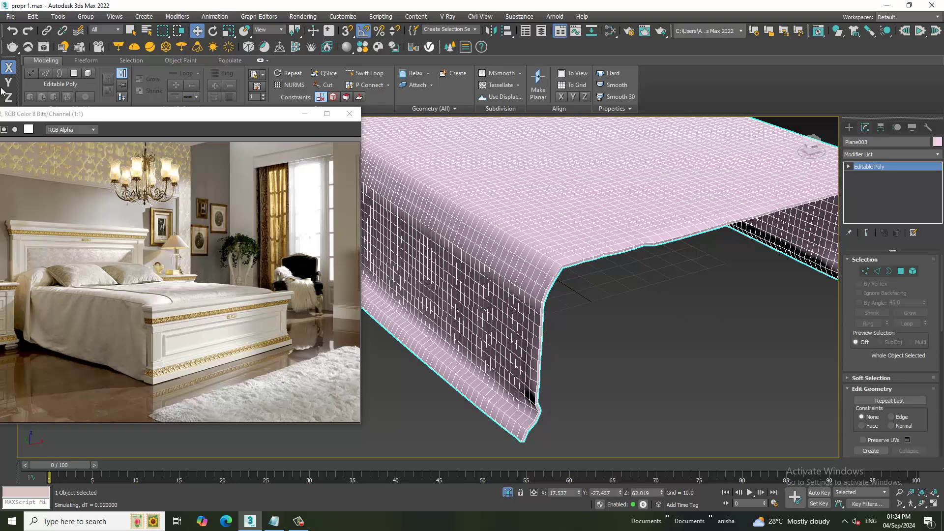
pyautogui.click(10, 16)
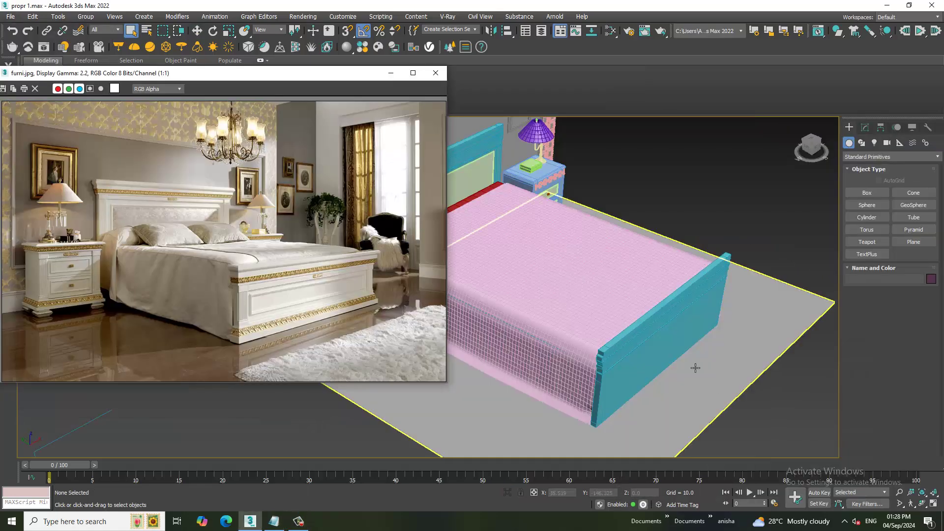
# Select the bedspread and zoom in on the bed.
pyautogui.scroll(2, 605, 291)
pyautogui.click(650, 280)
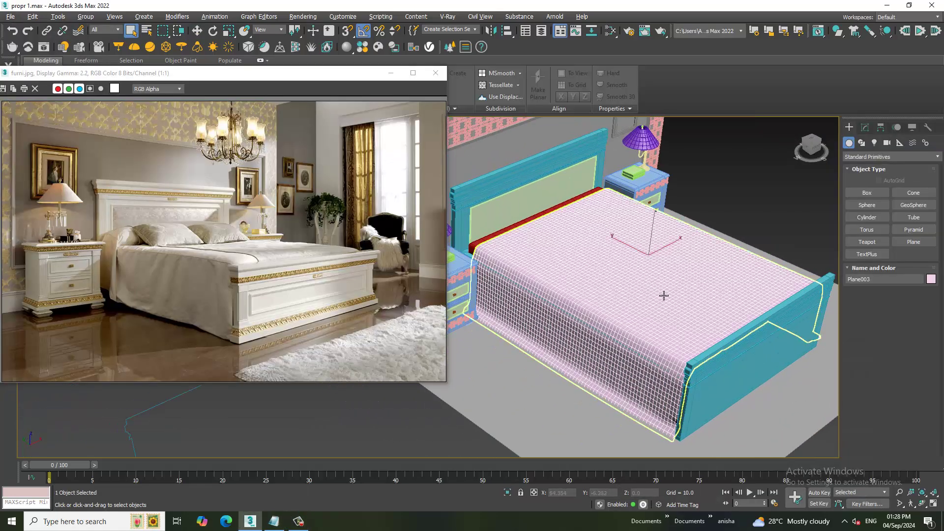
pyautogui.moveTo(664, 295); pyautogui.dragTo(649, 285, button='middle')
pyautogui.scroll(2, 650, 285)
pyautogui.scroll(2, 659, 302)
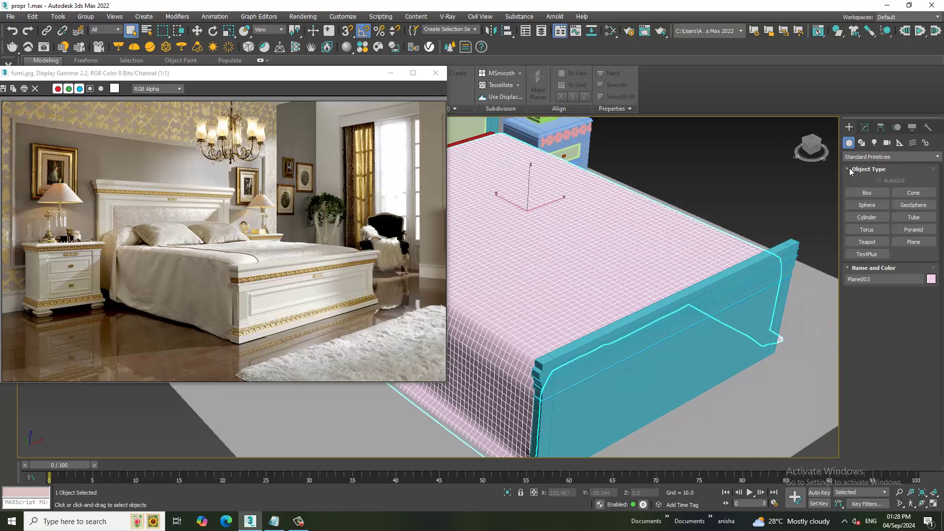
pyautogui.scroll(-3, 726, 229)
pyautogui.scroll(-2, 726, 229)
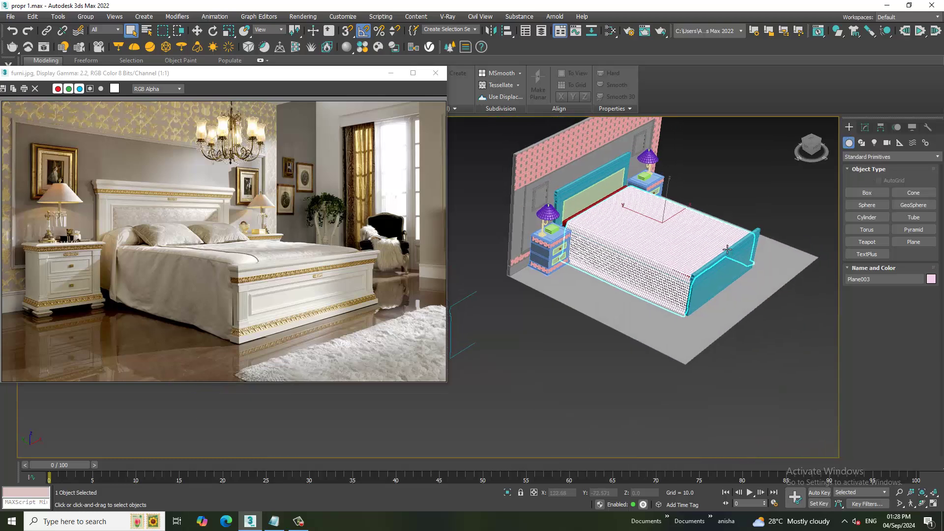
# Draw a thin flat Box on the floor near the bed's foot.
pyautogui.click(867, 193)
pyautogui.moveTo(723, 315); pyautogui.dragTo(578, 347, button='middle')
pyautogui.scroll(2, 579, 347)
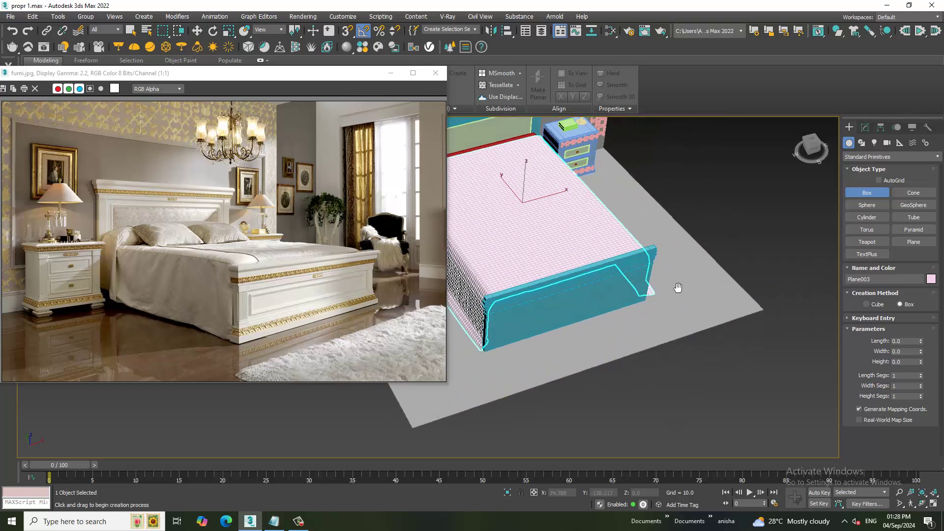
pyautogui.scroll(2, 678, 288)
pyautogui.moveTo(711, 302); pyautogui.dragTo(679, 359)
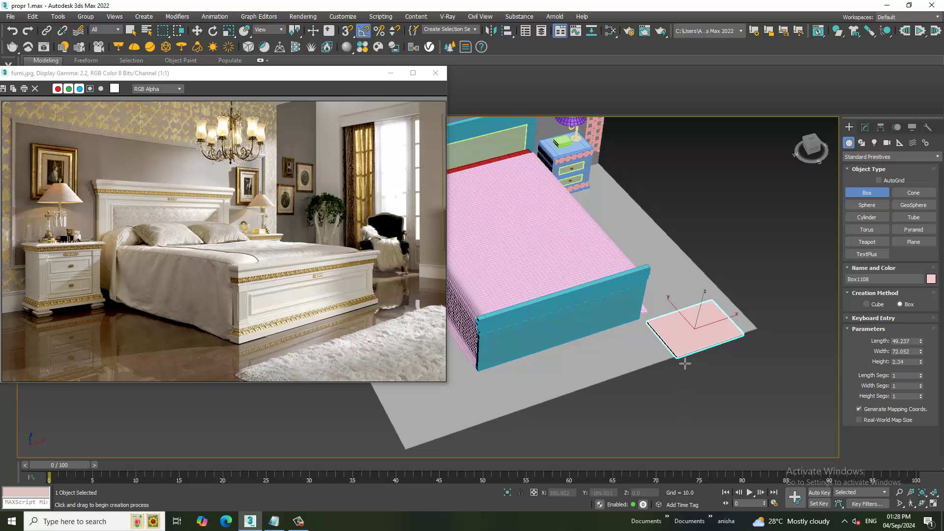
pyautogui.press('w')
pyautogui.keyDown('alt'); pyautogui.moveTo(679, 337); pyautogui.dragTo(704, 311, button='middle'); pyautogui.keyUp('alt')
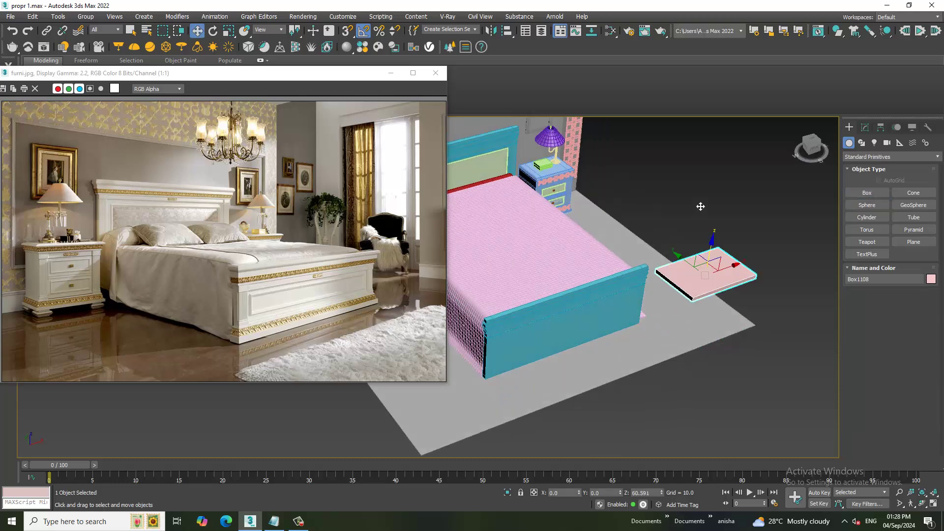
# Lift the box up in Z and give it 28 length, 23 width, 3 height segments.
pyautogui.moveTo(704, 312); pyautogui.dragTo(704, 214)
pyautogui.scroll(3, 665, 243)
pyautogui.scroll(2, 665, 243)
pyautogui.scroll(3, 665, 243)
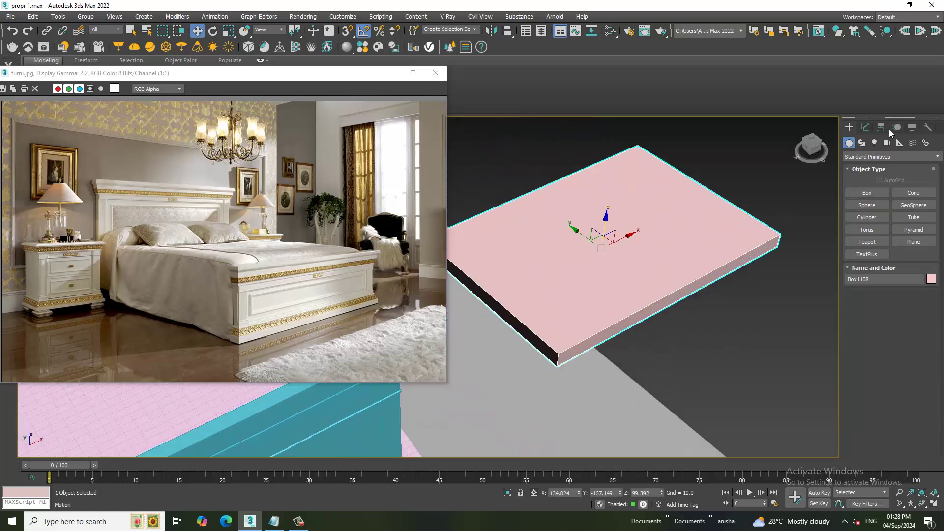
pyautogui.click(865, 127)
pyautogui.moveTo(921, 309)
pyautogui.mouseDown()
pyautogui.moveTo(925, 321)
pyautogui.moveTo(924, 306)
pyautogui.mouseUp()
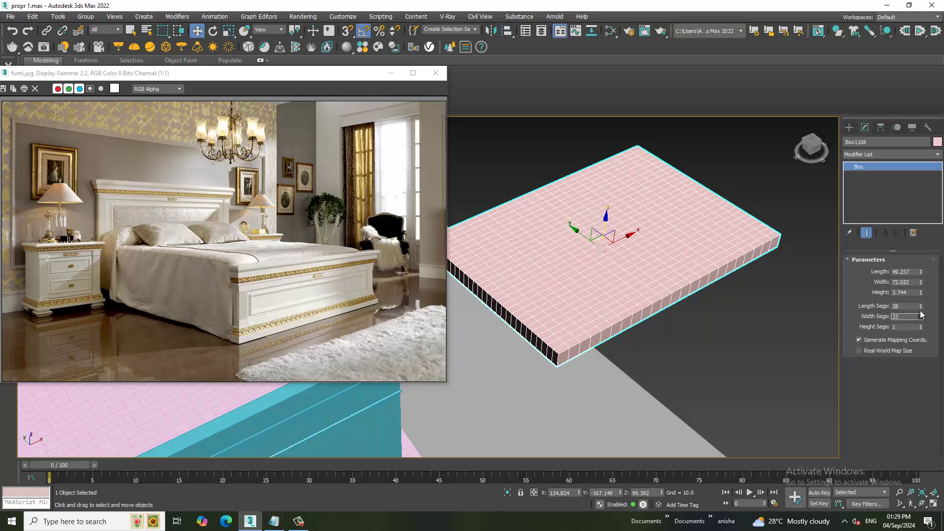
pyautogui.click(922, 325)
pyautogui.click(921, 325)
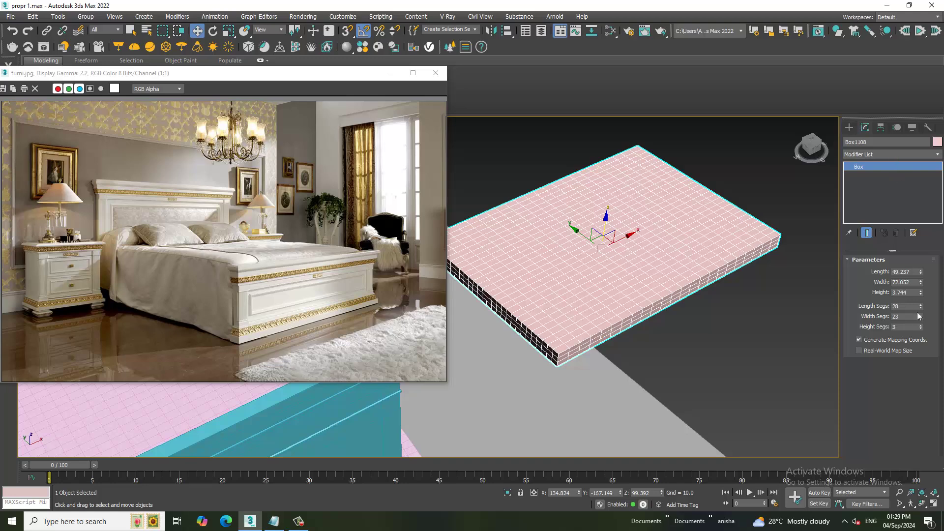
# Add a Cloth modifier to the box and open its Object Properties.
pyautogui.click(880, 153)
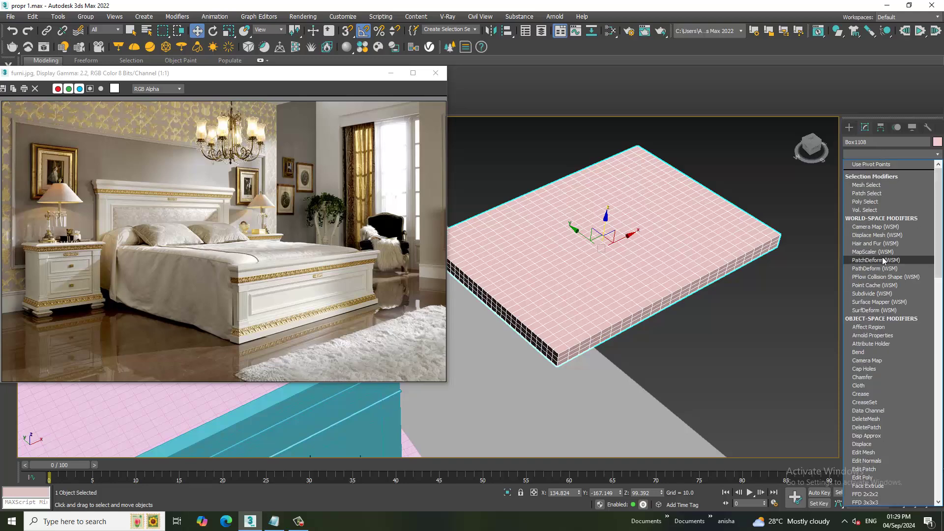
pyautogui.press('m')
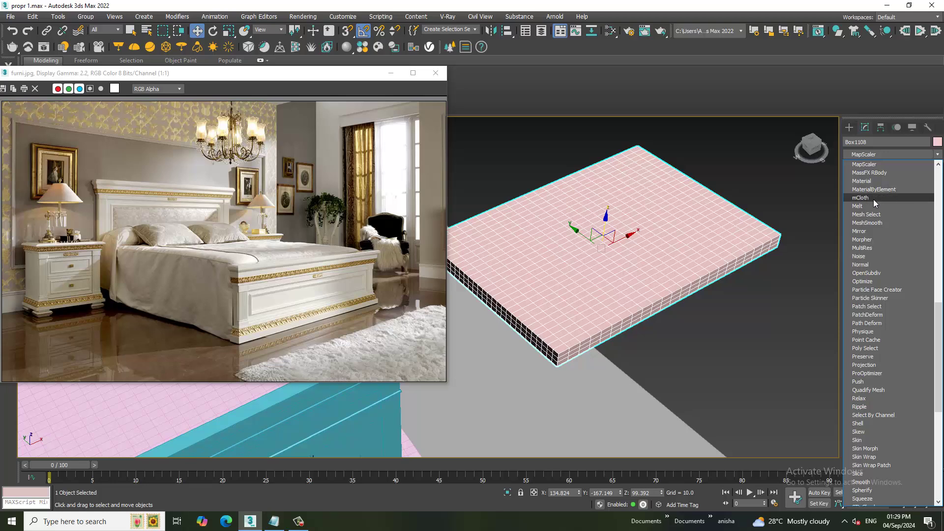
pyautogui.click(883, 152)
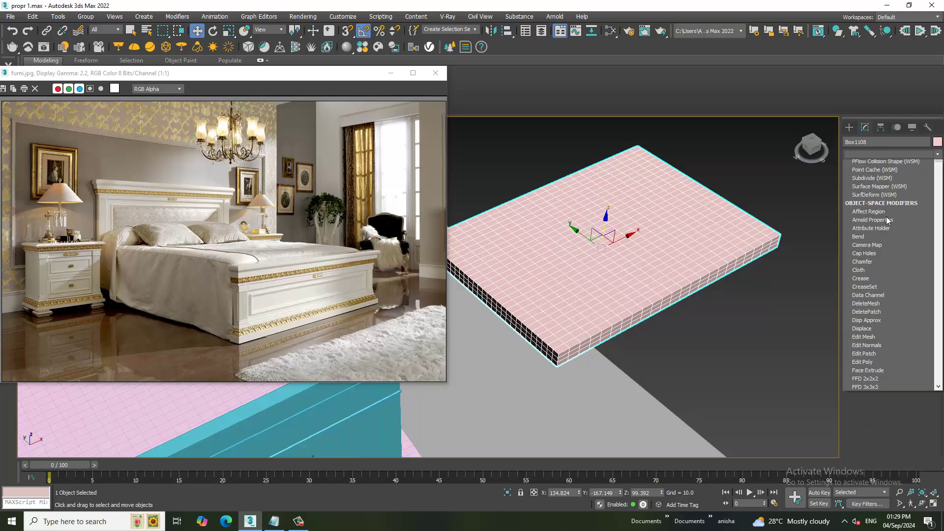
pyautogui.scroll(-1, 888, 222)
pyautogui.scroll(2, 887, 217)
pyautogui.click(887, 217)
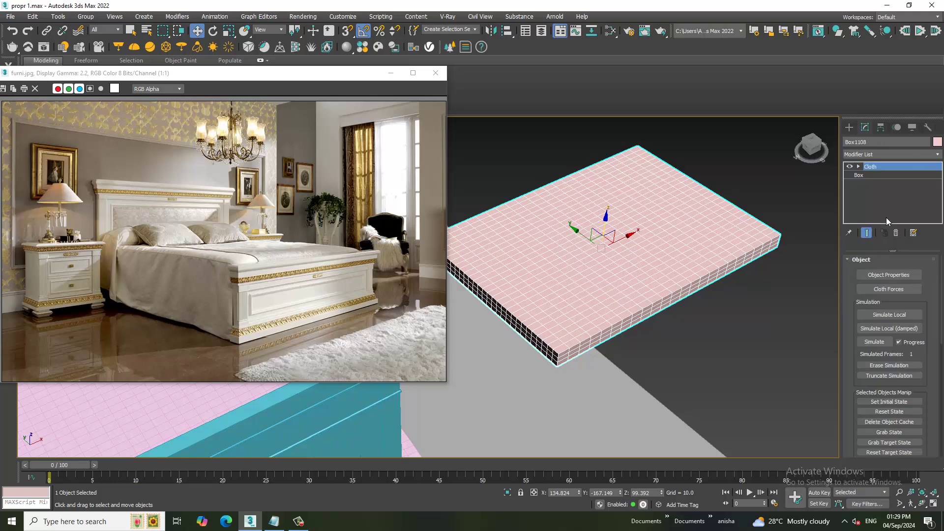
pyautogui.click(897, 272)
# Make the box a Cloth object with the Satin preset and pressure 15.
pyautogui.click(381, 123)
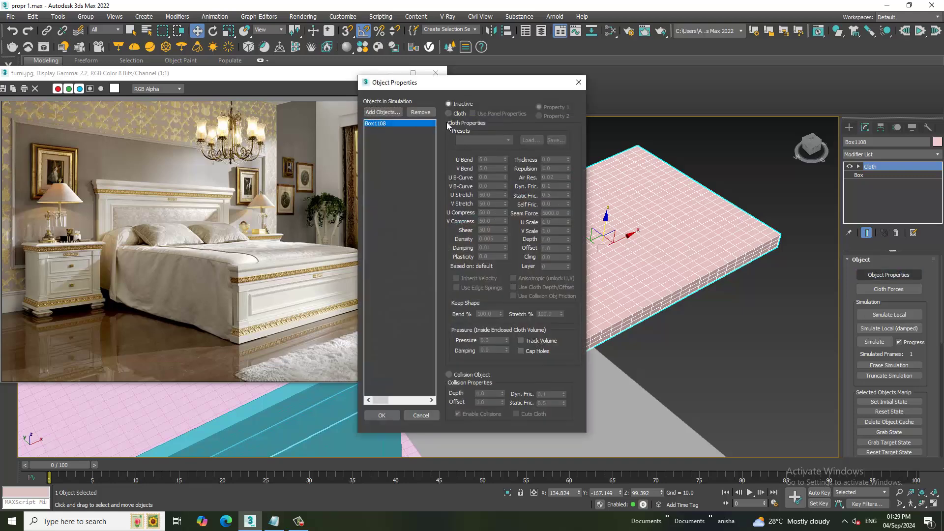
pyautogui.click(448, 114)
pyautogui.click(471, 141)
pyautogui.click(488, 206)
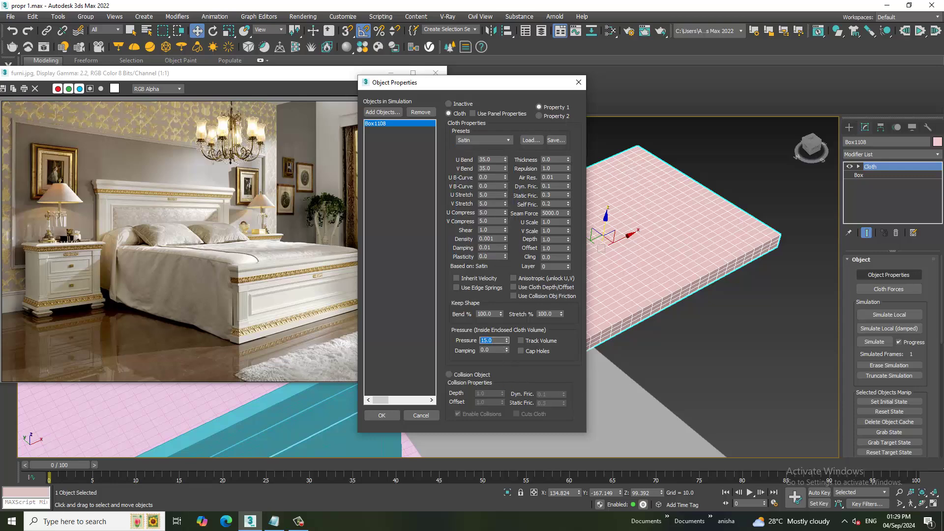
pyautogui.click(380, 416)
# Set the simulation's Earth gravity to 0.
pyautogui.scroll(-2, 940, 315)
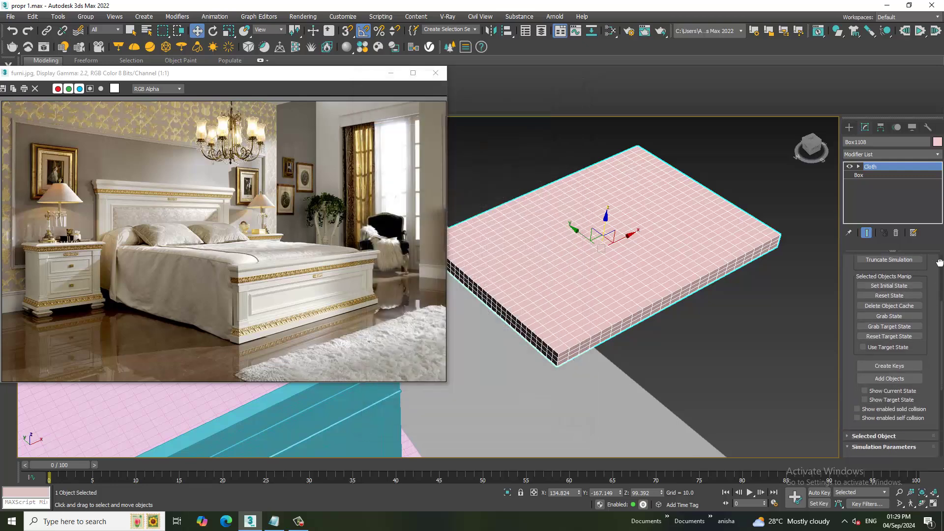
pyautogui.moveTo(939, 316); pyautogui.dragTo(930, 190)
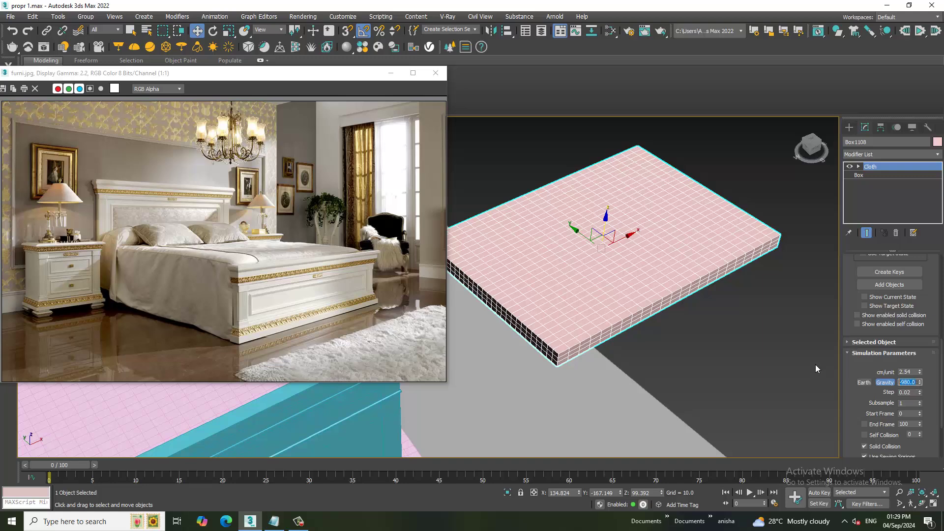
pyautogui.write('0')
pyautogui.press('Return')
pyautogui.scroll(2, 895, 311)
pyautogui.scroll(2, 896, 310)
pyautogui.scroll(2, 895, 310)
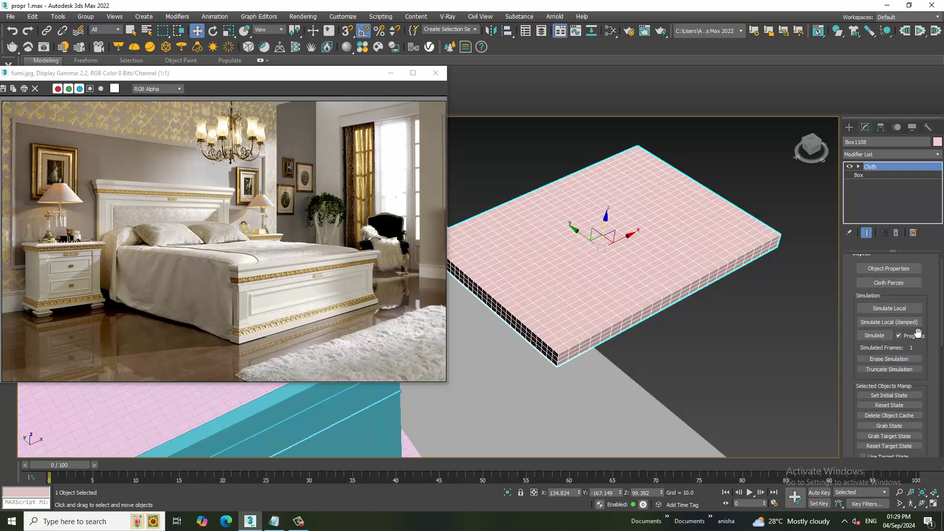
# Simulate the box locally and stop once it inflates into a pillow.
pyautogui.click(895, 311)
pyautogui.click(895, 310)
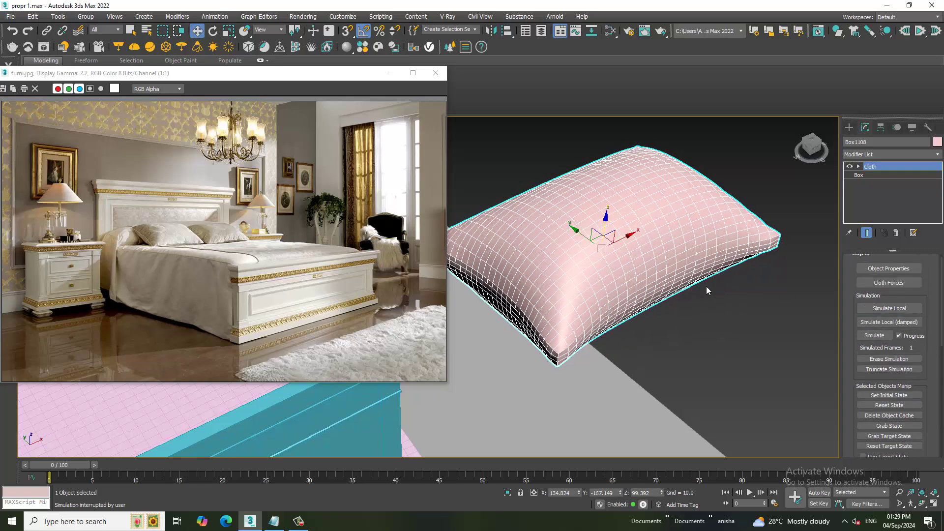
pyautogui.scroll(-5, 706, 290)
pyautogui.keyDown('alt'); pyautogui.moveTo(662, 311); pyautogui.dragTo(669, 276, button='middle'); pyautogui.keyUp('alt')
pyautogui.scroll(3, 669, 275)
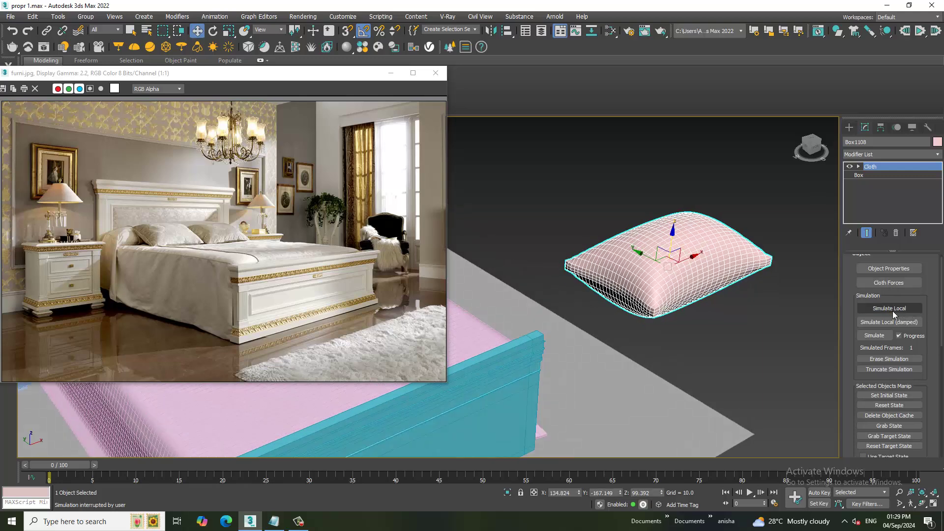
# Convert the pillow to Editable Poly and add a MeshSmooth modifier.
pyautogui.rightClick(713, 231)
pyautogui.click(831, 347)
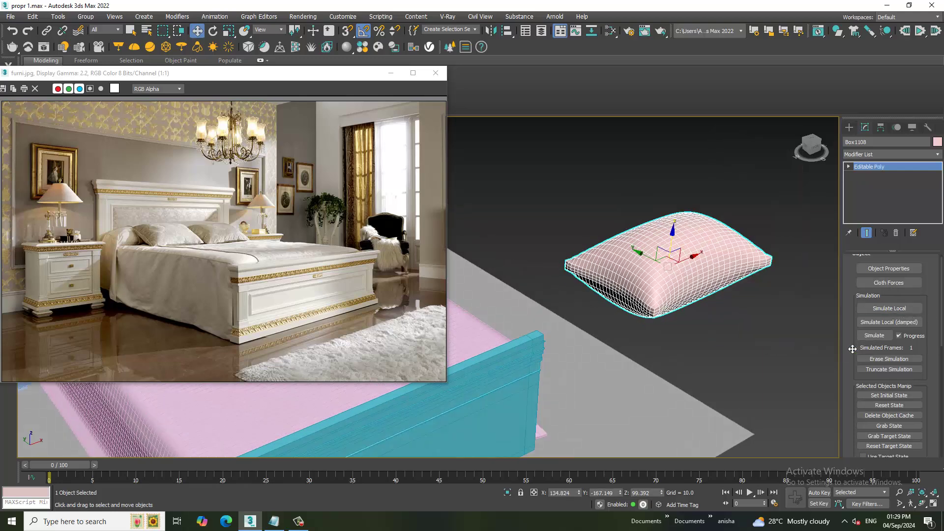
pyautogui.moveTo(713, 295)
pyautogui.keyDown('alt'); pyautogui.mouseDown(button='middle')
pyautogui.moveTo(684, 279)
pyautogui.moveTo(691, 244)
pyautogui.mouseUp(button='middle'); pyautogui.keyUp('alt')
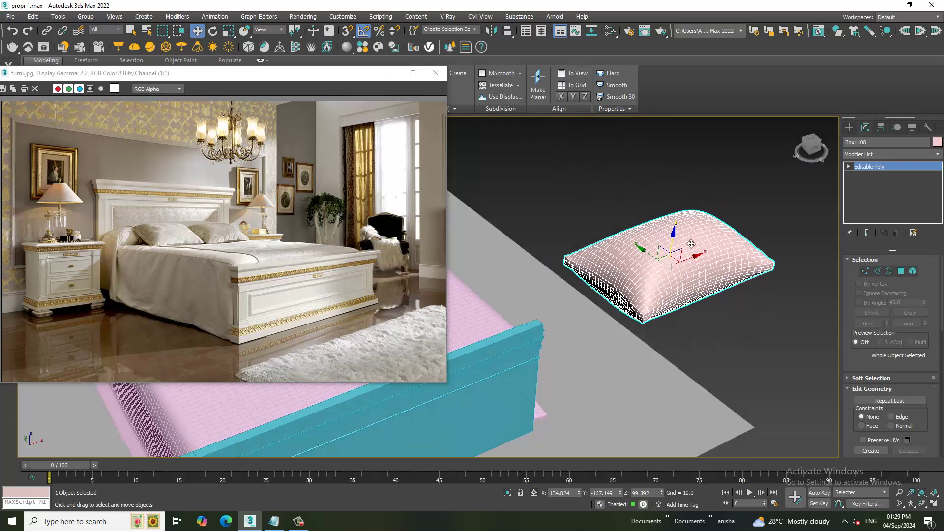
pyautogui.scroll(-3, 691, 244)
pyautogui.click(907, 154)
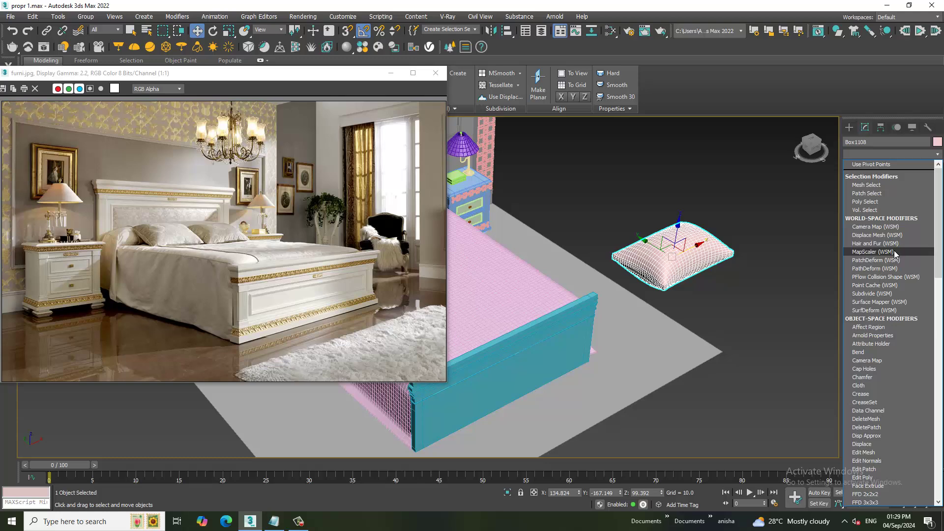
pyautogui.press('m')
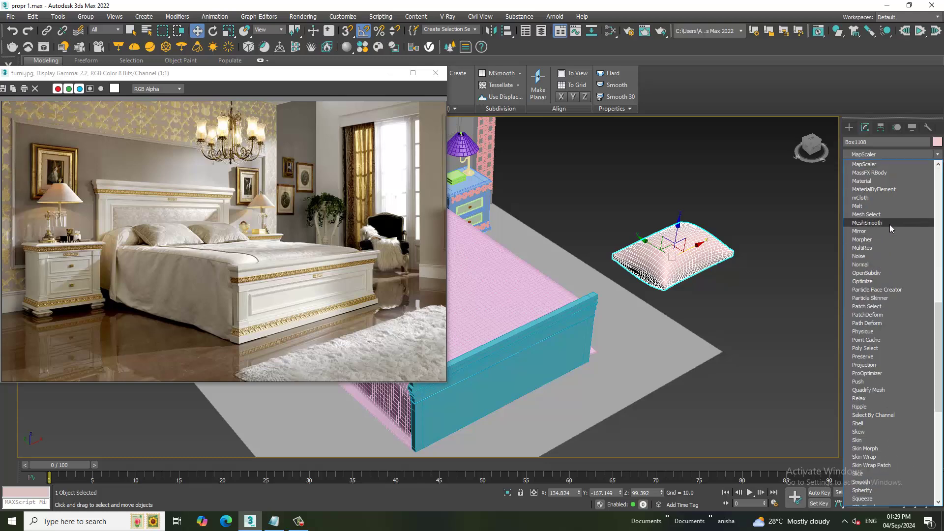
pyautogui.click(890, 224)
# Scale the pillow slightly to adjust its size.
pyautogui.scroll(3, 713, 280)
pyautogui.press('r')
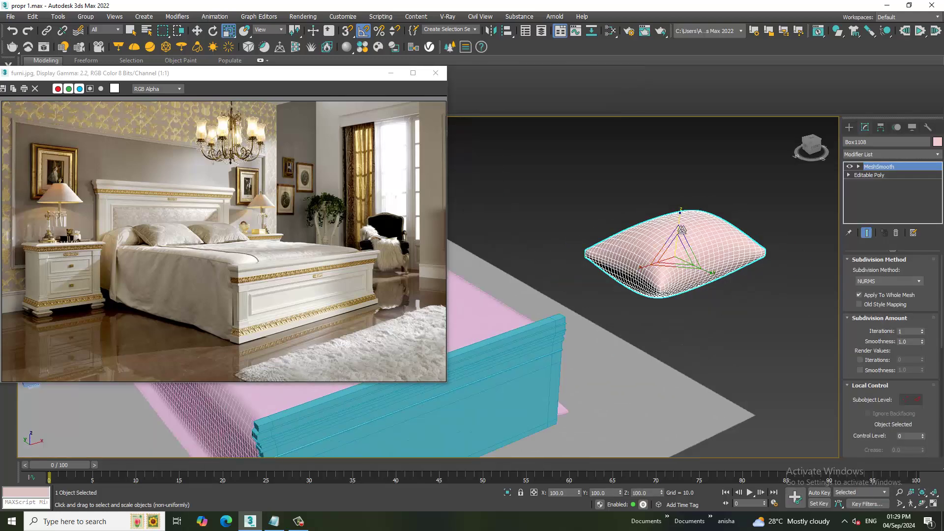
pyautogui.moveTo(680, 238); pyautogui.dragTo(684, 244)
pyautogui.press('w')
pyautogui.scroll(-3, 685, 246)
# Turn off angle snapping and rotate the pillow upright.
pyautogui.scroll(-3, 685, 246)
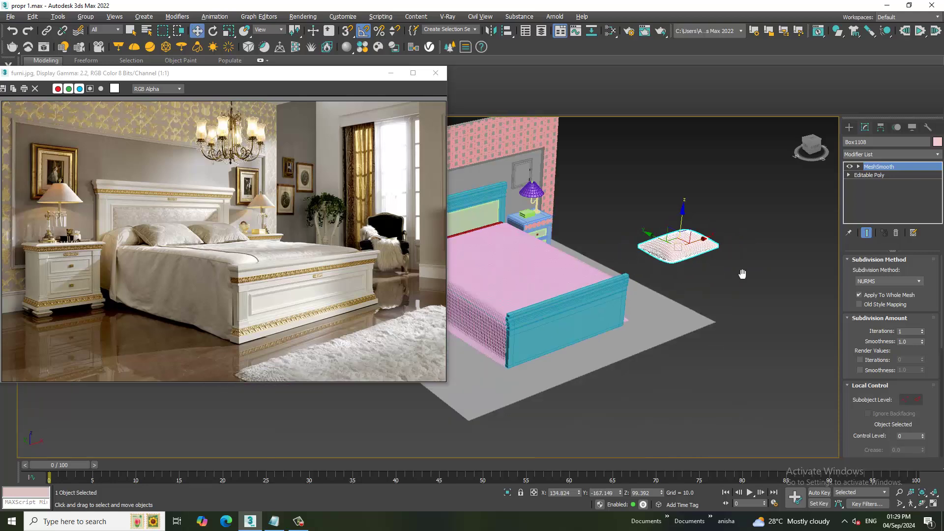
pyautogui.keyDown('alt'); pyautogui.moveTo(742, 270); pyautogui.dragTo(768, 266, button='middle'); pyautogui.keyUp('alt')
pyautogui.press('e')
pyautogui.moveTo(770, 227); pyautogui.dragTo(779, 261)
pyautogui.rightClick(778, 261)
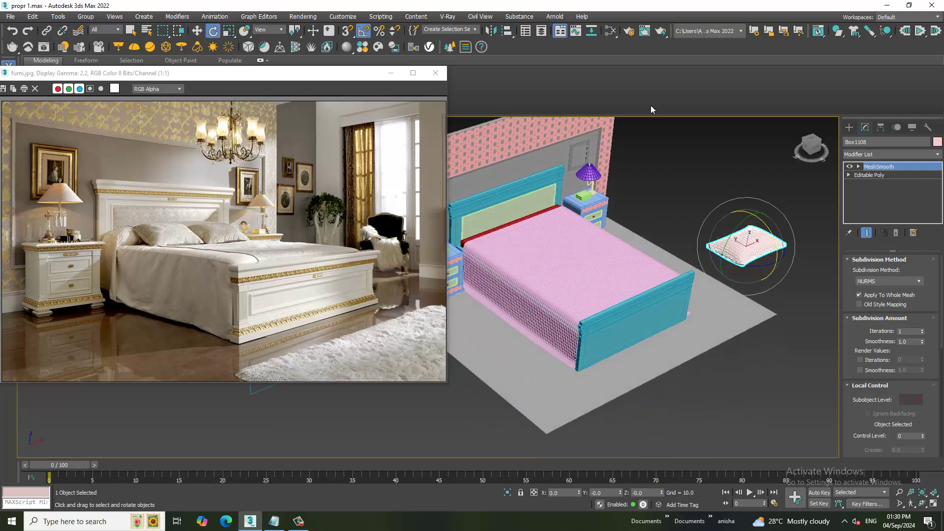
pyautogui.click(366, 32)
pyautogui.moveTo(772, 235); pyautogui.dragTo(776, 258)
# Move the pillow onto the bed, lowered against the headboard.
pyautogui.press('w')
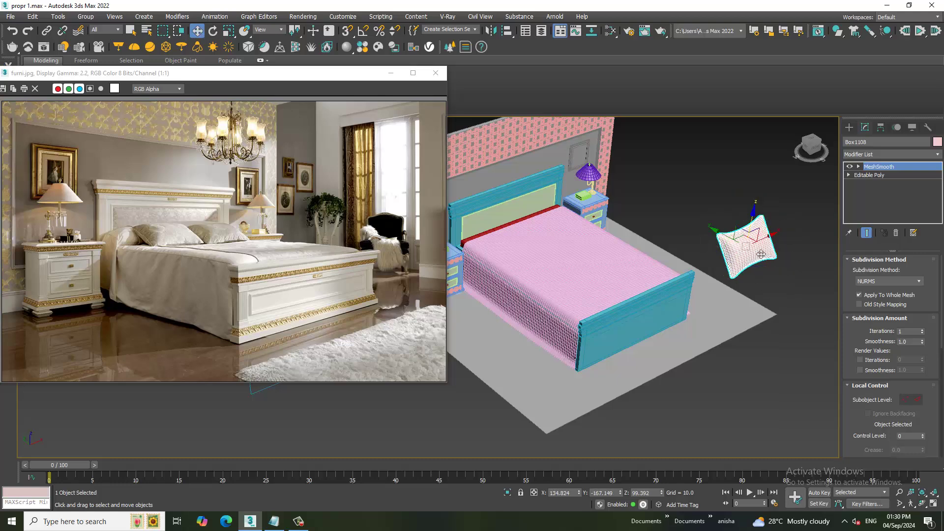
pyautogui.moveTo(727, 237); pyautogui.dragTo(519, 234)
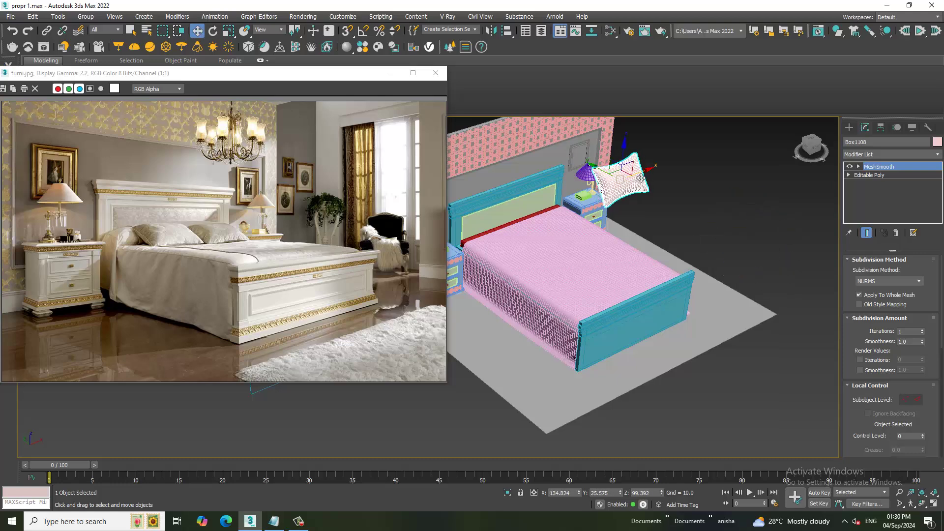
pyautogui.keyDown('alt'); pyautogui.moveTo(519, 234); pyautogui.dragTo(623, 217, button='middle'); pyautogui.keyUp('alt')
pyautogui.scroll(4, 624, 217)
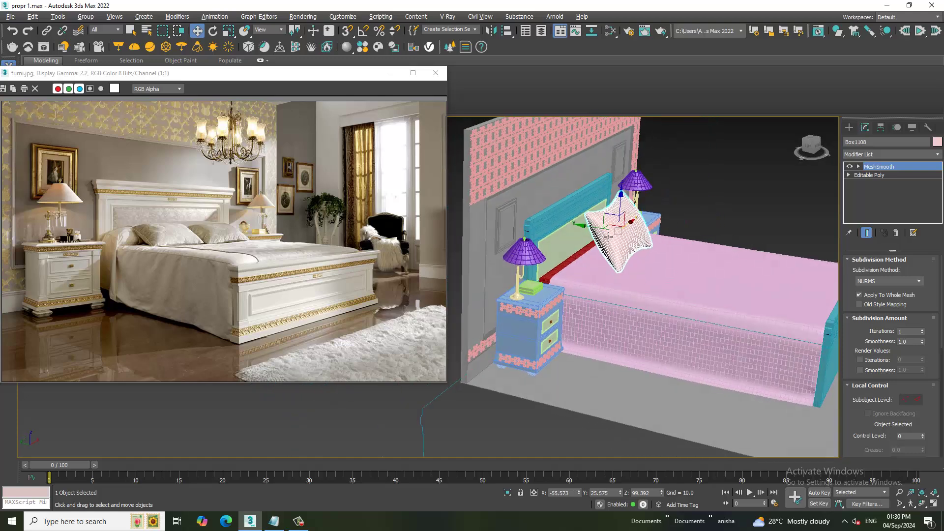
pyautogui.moveTo(624, 216)
pyautogui.mouseDown()
pyautogui.moveTo(630, 257)
pyautogui.moveTo(590, 261)
pyautogui.mouseUp()
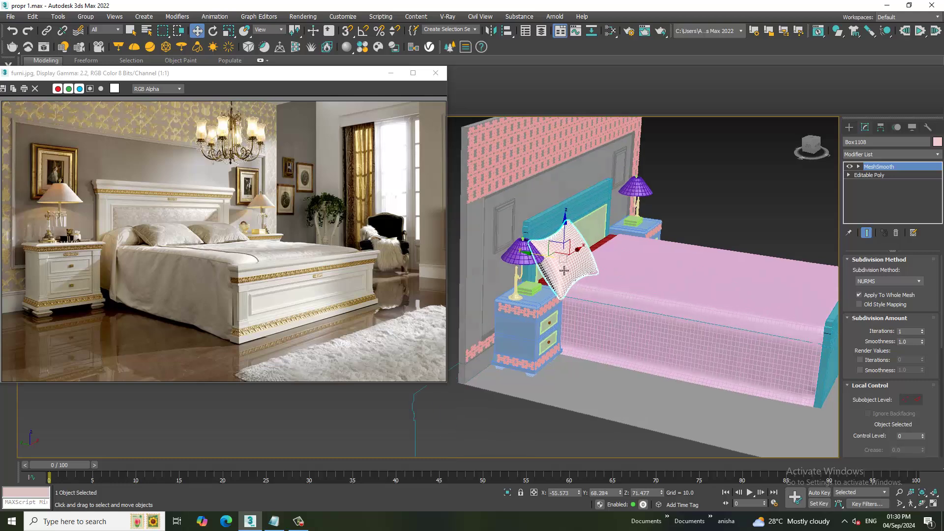
pyautogui.keyDown('alt'); pyautogui.moveTo(590, 260); pyautogui.dragTo(596, 255, button='middle'); pyautogui.keyUp('alt')
pyautogui.scroll(5, 596, 256)
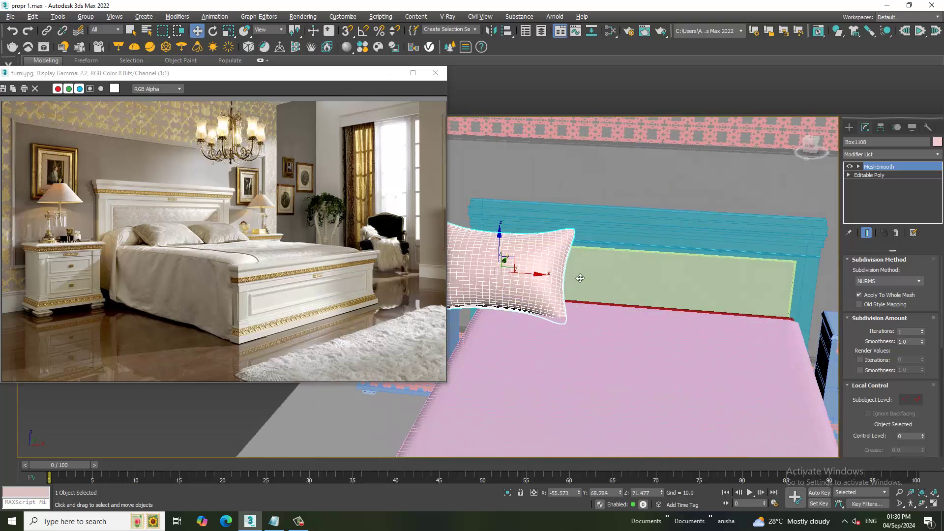
# Scale the pillow down to about 78 percent and lower it onto the mattress.
pyautogui.press('r')
pyautogui.moveTo(508, 283); pyautogui.dragTo(511, 305)
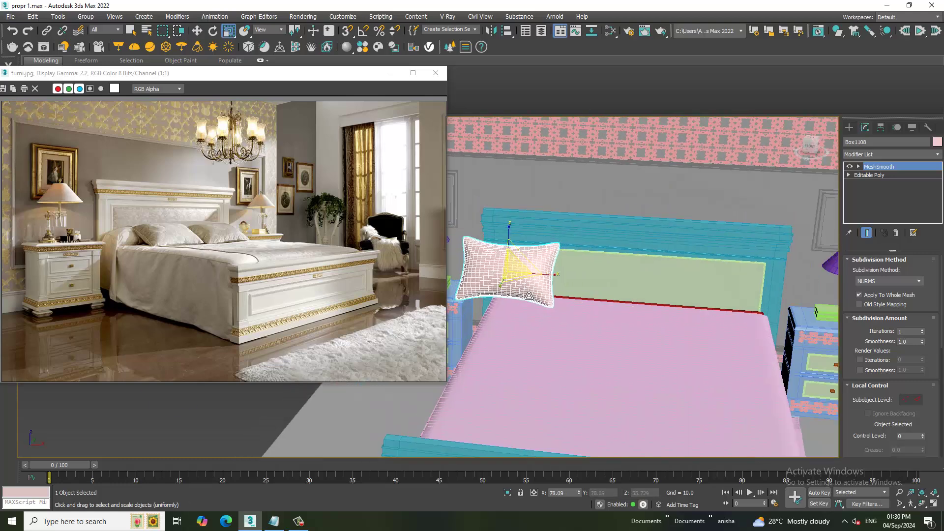
pyautogui.keyDown('alt'); pyautogui.moveTo(512, 305); pyautogui.dragTo(528, 272, button='middle'); pyautogui.keyUp('alt')
pyautogui.press('w')
pyautogui.moveTo(511, 249); pyautogui.dragTo(514, 260)
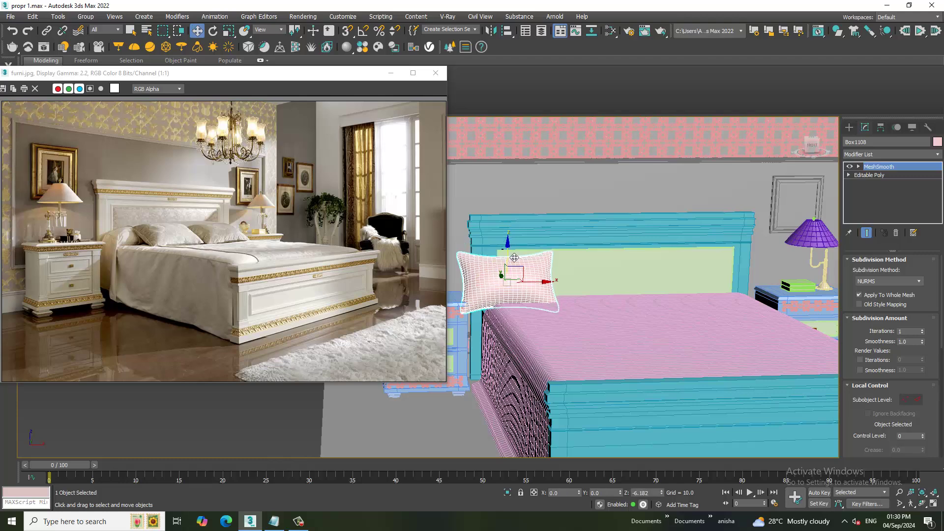
# Tilt the pillow and slide it back toward the headboard.
pyautogui.keyDown('alt'); pyautogui.moveTo(514, 258); pyautogui.dragTo(548, 292, button='middle'); pyautogui.keyUp('alt')
pyautogui.press('e')
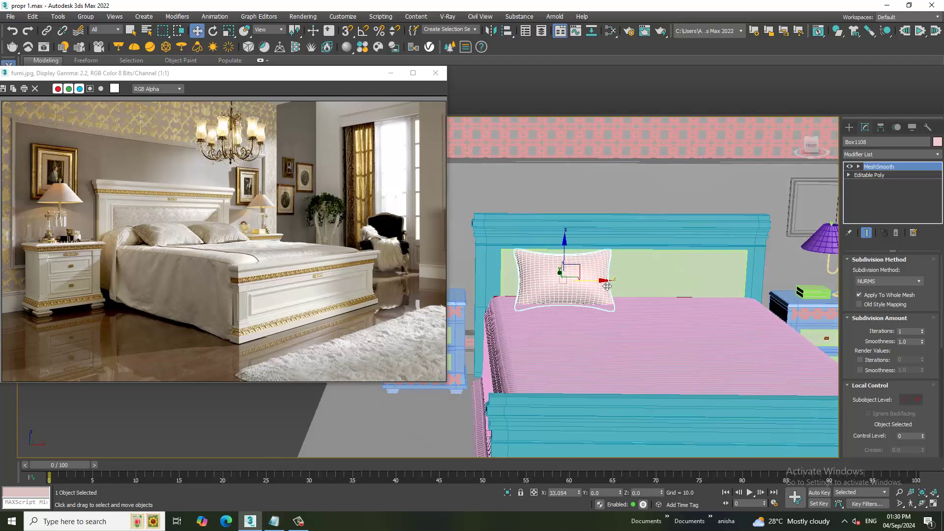
pyautogui.moveTo(543, 283); pyautogui.dragTo(543, 295)
pyautogui.keyDown('alt'); pyautogui.moveTo(543, 295); pyautogui.dragTo(540, 293, button='middle'); pyautogui.keyUp('alt')
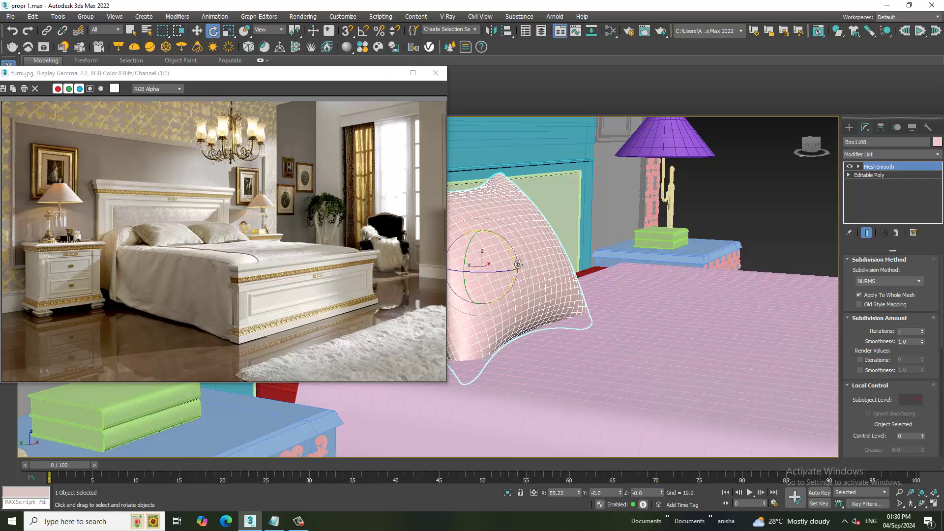
pyautogui.press('w')
pyautogui.keyDown('alt'); pyautogui.moveTo(519, 264); pyautogui.dragTo(637, 294, button='middle'); pyautogui.keyUp('alt')
pyautogui.scroll(-3, 637, 294)
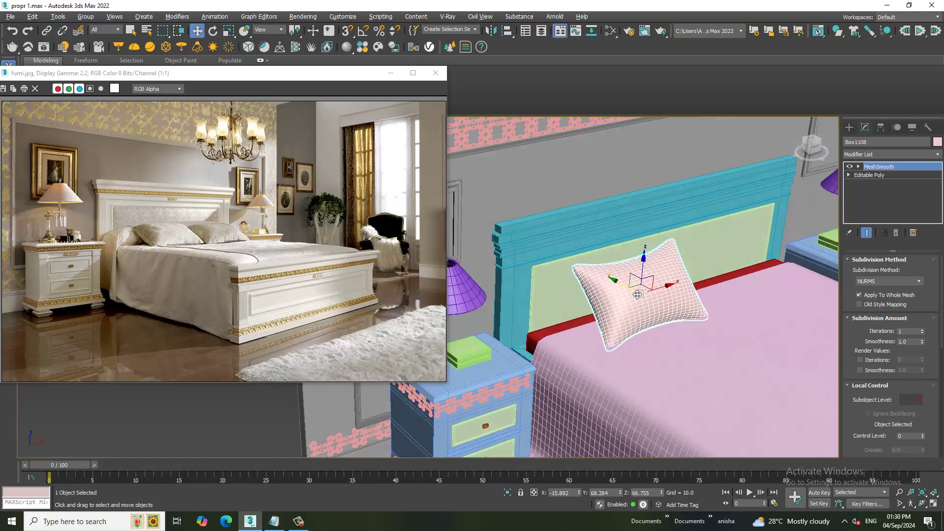
pyautogui.moveTo(637, 294); pyautogui.dragTo(606, 278)
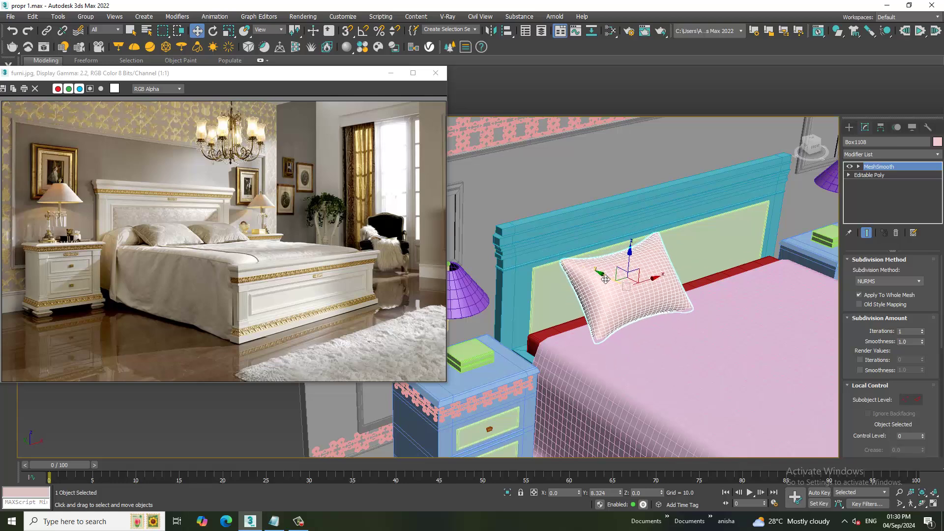
pyautogui.scroll(-3, 605, 279)
pyautogui.keyDown('alt'); pyautogui.moveTo(605, 279); pyautogui.dragTo(566, 295, button='middle'); pyautogui.keyUp('alt')
pyautogui.scroll(3, 561, 298)
# Rotate the pillow upright against the headboard.
pyautogui.press('r')
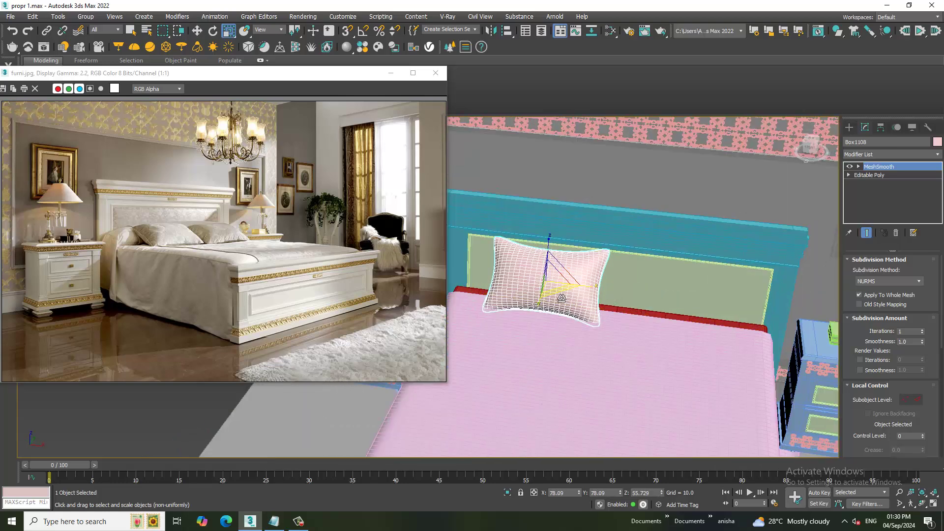
pyautogui.moveTo(553, 288)
pyautogui.keyDown('alt'); pyautogui.mouseDown(button='middle')
pyautogui.moveTo(553, 263)
pyautogui.moveTo(575, 279)
pyautogui.mouseUp(button='middle'); pyautogui.keyUp('alt')
pyautogui.press('e')
pyautogui.press('w')
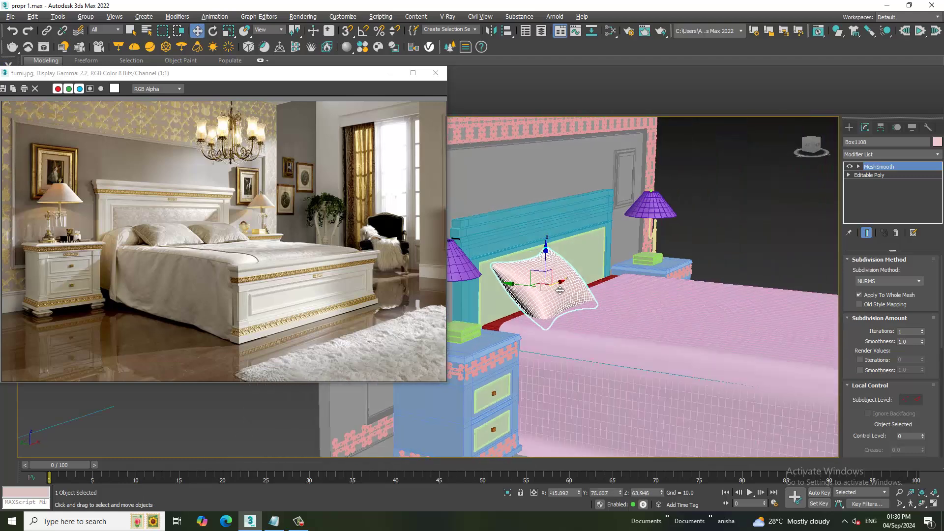
pyautogui.press('e')
pyautogui.moveTo(581, 271); pyautogui.dragTo(571, 280)
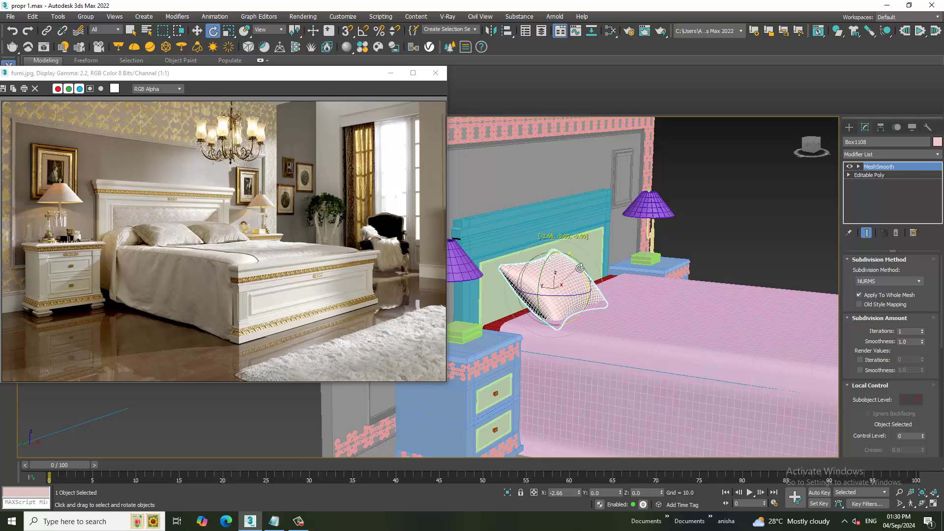
pyautogui.keyDown('alt'); pyautogui.moveTo(570, 281); pyautogui.dragTo(694, 273, button='middle'); pyautogui.keyUp('alt')
pyautogui.press('w')
# Shift-copy the pillow to its right on the bed, nudge it into place, and save.
pyautogui.keyDown('shift'); pyautogui.moveTo(556, 277); pyautogui.dragTo(690, 266); pyautogui.keyUp('shift')
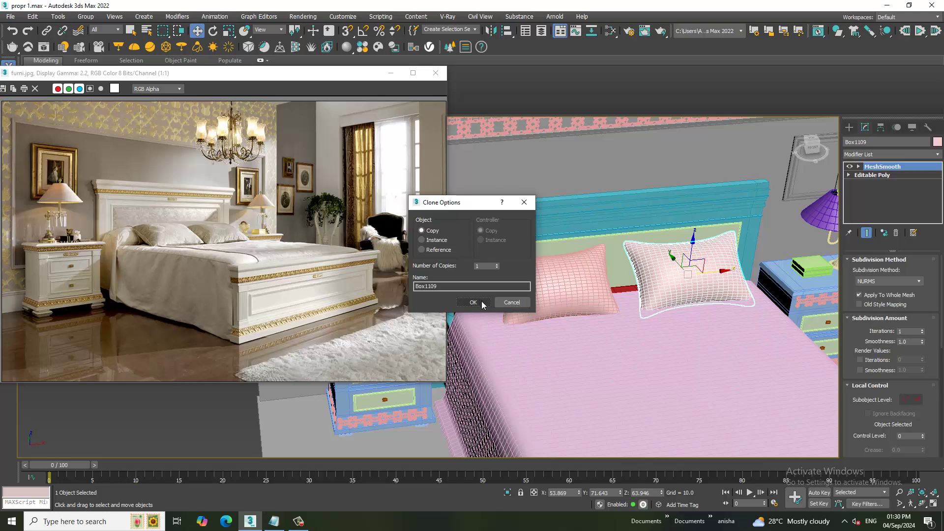
pyautogui.click(473, 302)
pyautogui.keyDown('alt'); pyautogui.moveTo(659, 329); pyautogui.dragTo(711, 281, button='middle'); pyautogui.keyUp('alt')
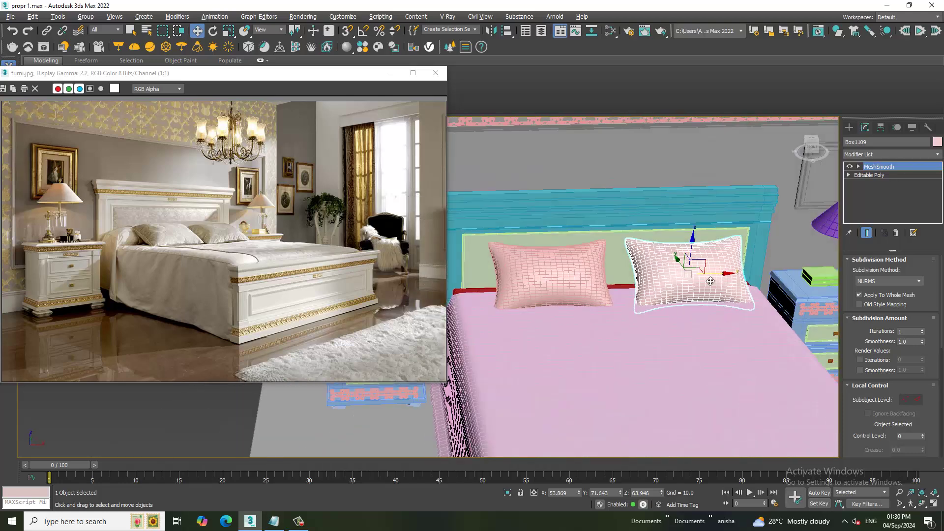
pyautogui.moveTo(725, 278); pyautogui.dragTo(720, 278)
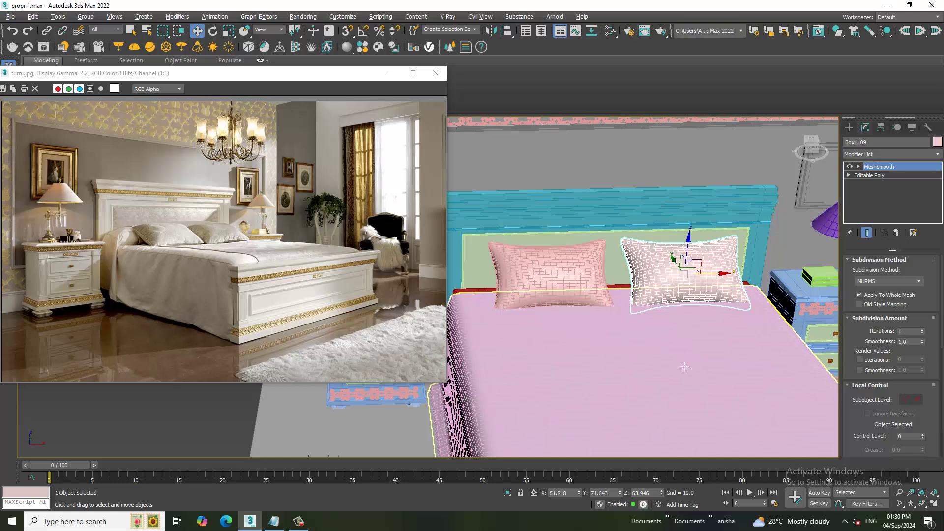
pyautogui.hotkey('ctrl', 's')
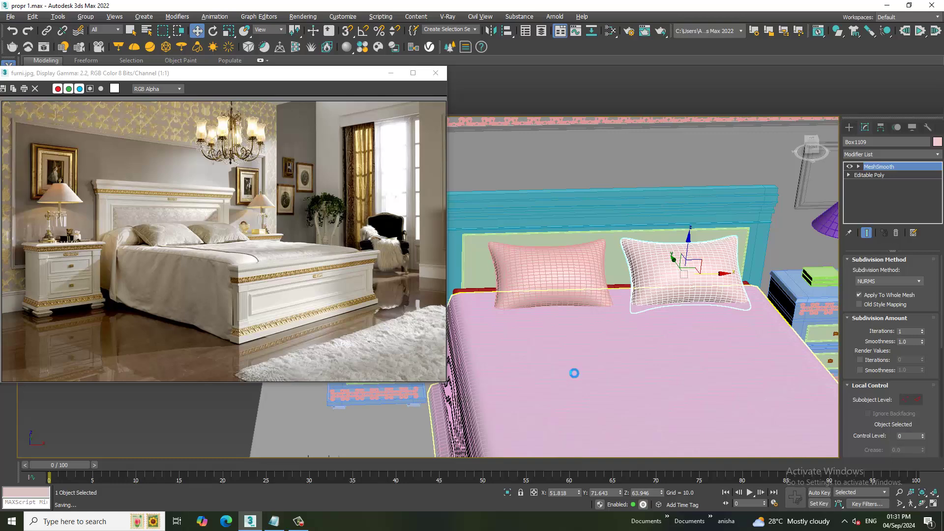
# Copy both pillows onto the floor beyond the footboard.
pyautogui.scroll(-10, 643, 312)
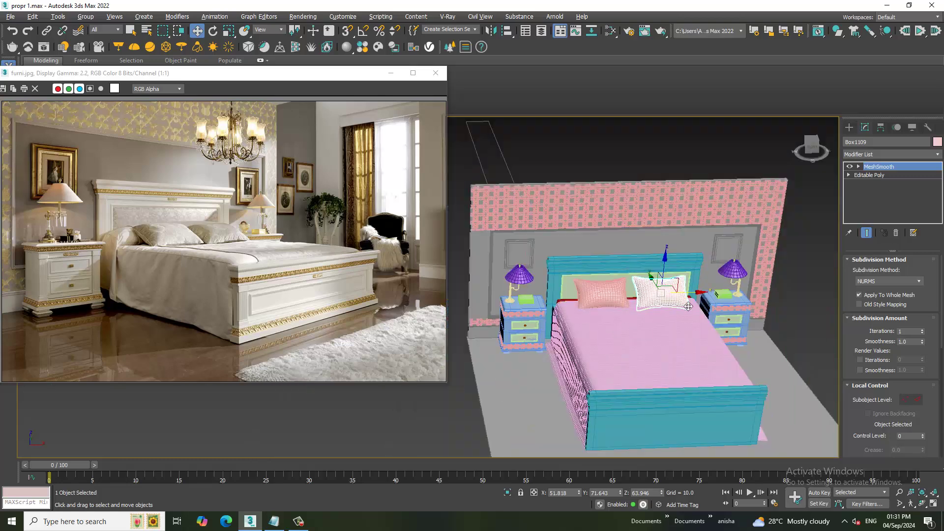
pyautogui.moveTo(643, 313)
pyautogui.keyDown('alt'); pyautogui.mouseDown(button='middle')
pyautogui.moveTo(712, 306)
pyautogui.moveTo(621, 306)
pyautogui.moveTo(608, 278)
pyautogui.mouseUp(button='middle'); pyautogui.keyUp('alt')
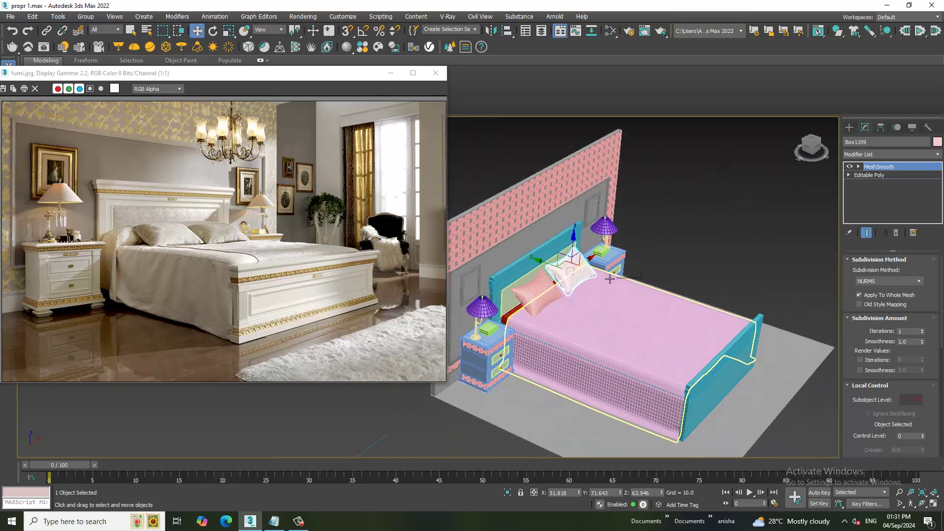
pyautogui.keyDown('ctrl'); pyautogui.click(537, 277); pyautogui.keyUp('ctrl')
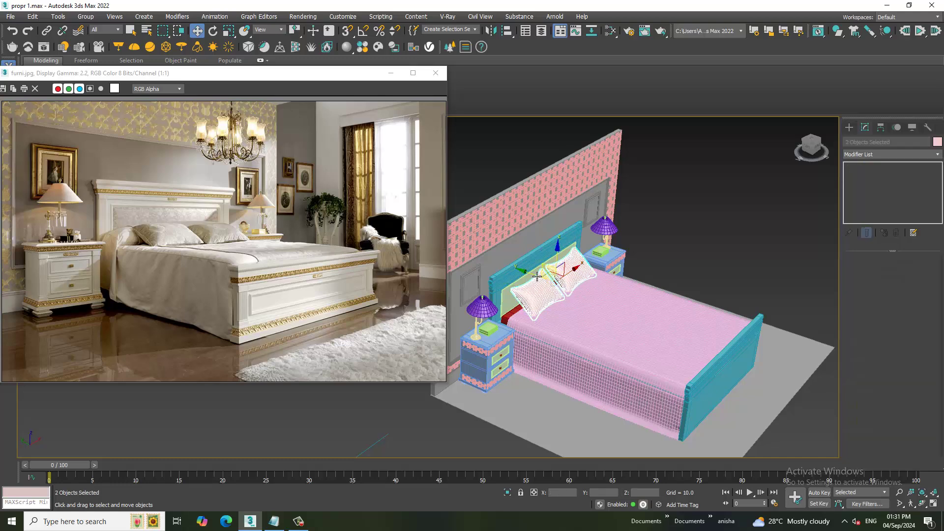
pyautogui.moveTo(537, 278); pyautogui.dragTo(769, 365)
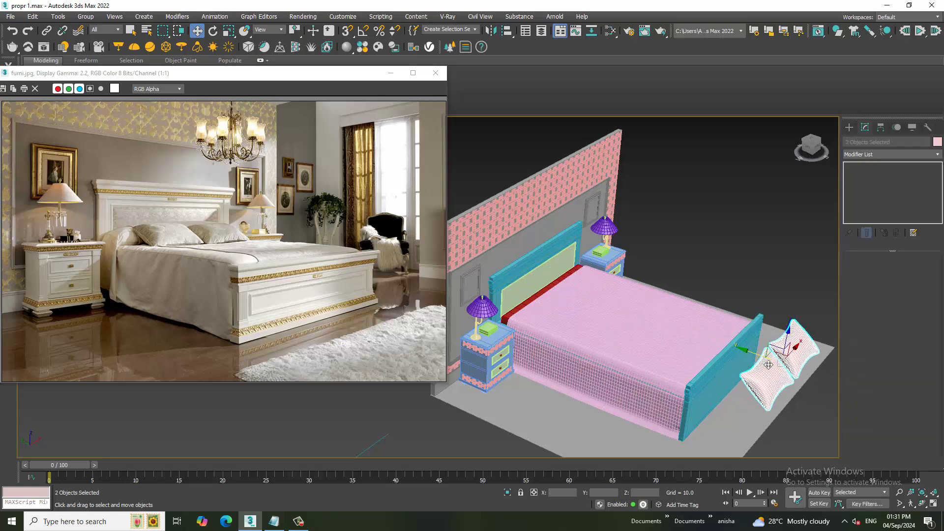
pyautogui.hotkey('ctrl', 'z')
pyautogui.keyDown('shift'); pyautogui.moveTo(534, 278); pyautogui.dragTo(790, 391); pyautogui.keyUp('shift')
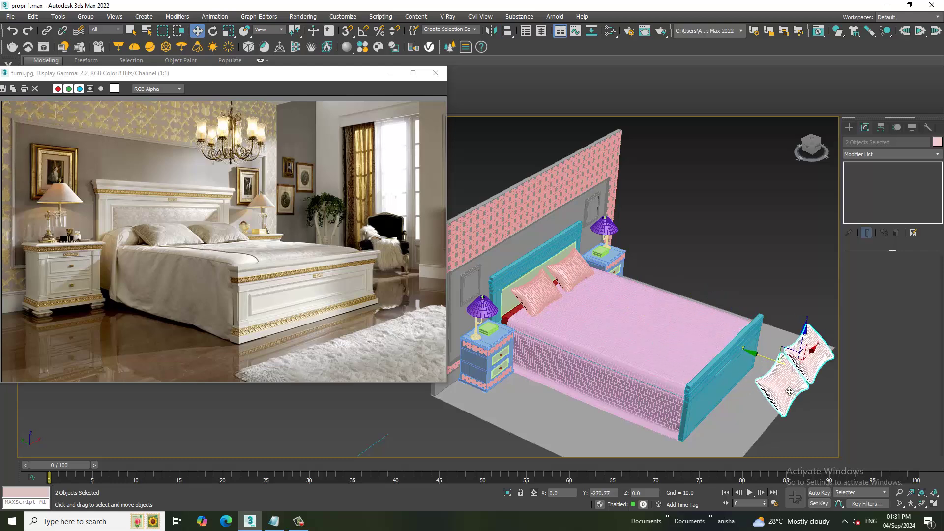
pyautogui.click(484, 314)
# Tilt both headboard pillows back about 36 degrees onto the bedspread.
pyautogui.click(548, 302)
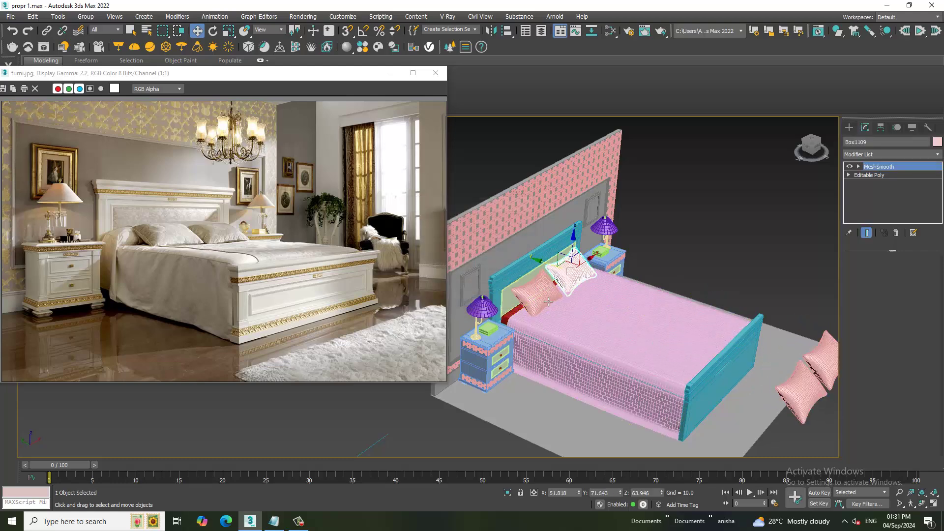
pyautogui.press('e')
pyautogui.scroll(3, 557, 269)
pyautogui.moveTo(553, 267); pyautogui.dragTo(560, 294)
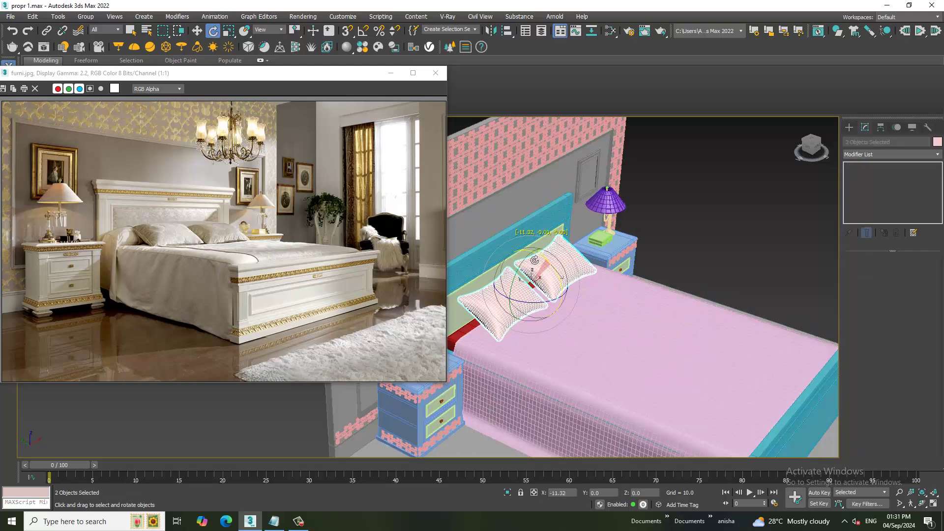
pyautogui.moveTo(560, 294)
pyautogui.keyDown('alt'); pyautogui.mouseDown(button='middle')
pyautogui.moveTo(585, 261)
pyautogui.moveTo(538, 267)
pyautogui.moveTo(605, 297)
pyautogui.mouseUp(button='middle'); pyautogui.keyUp('alt')
pyautogui.press('w')
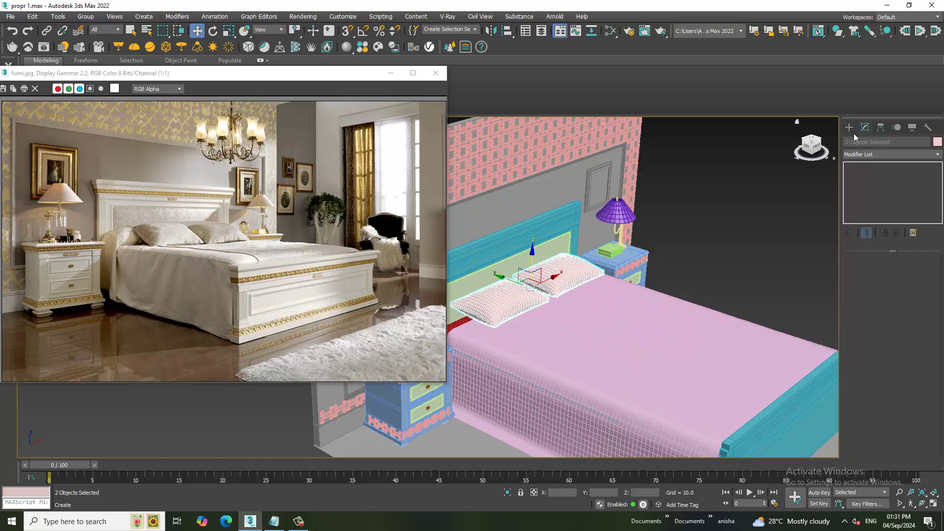
# Draw a flat plane covering the bed in the maximized top view.
pyautogui.click(849, 128)
pyautogui.click(913, 240)
pyautogui.hotkey('alt', 'w')
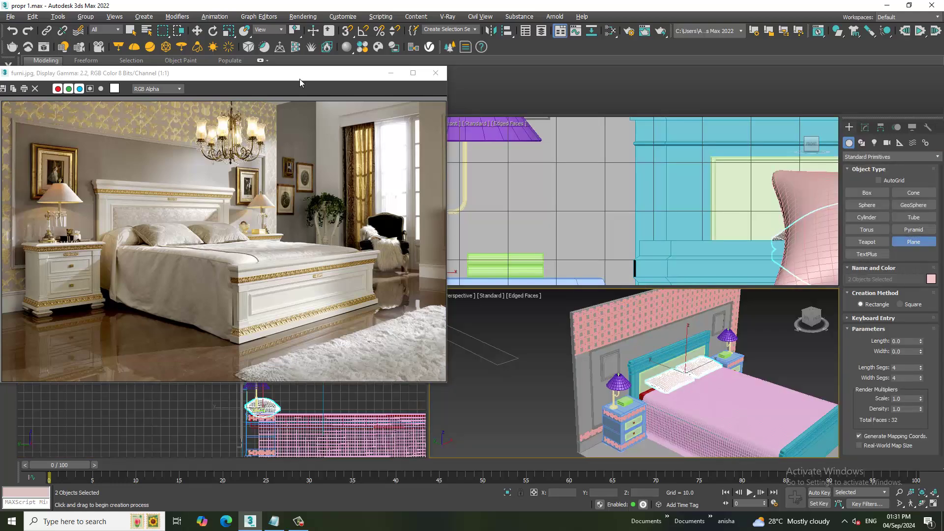
pyautogui.moveTo(299, 74); pyautogui.dragTo(170, 91)
pyautogui.middleClick(374, 222)
pyautogui.hotkey('alt', 'w')
pyautogui.moveTo(499, 218); pyautogui.dragTo(512, 226, button='middle')
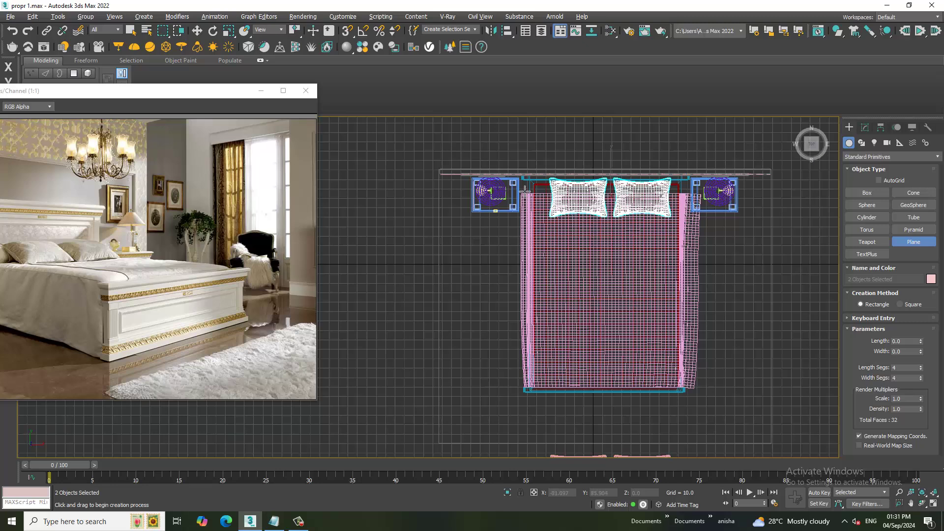
pyautogui.moveTo(525, 192)
pyautogui.mouseDown()
pyautogui.moveTo(634, 305)
pyautogui.moveTo(727, 311)
pyautogui.moveTo(720, 289)
pyautogui.mouseUp()
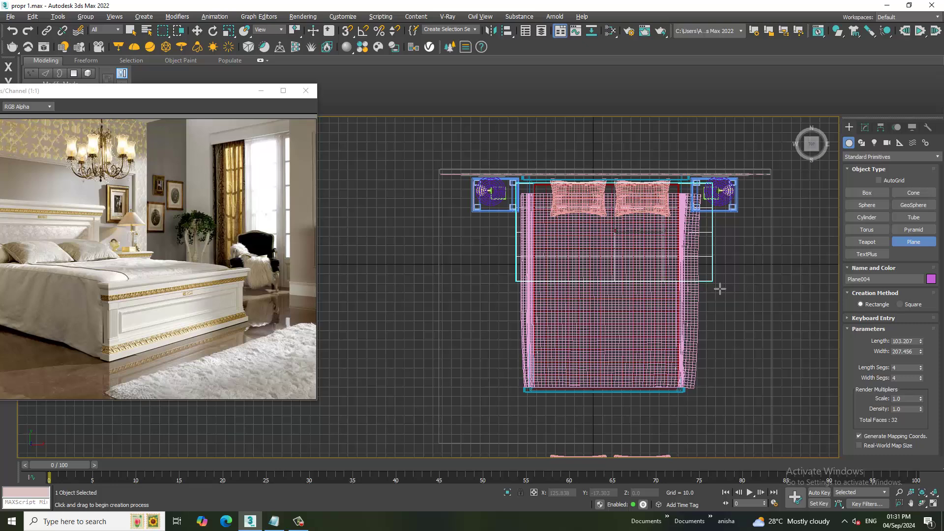
pyautogui.press('w')
# Lift Plane004 above the bed and set Length and Width Segs to 60.
pyautogui.hotkey('alt', 'w')
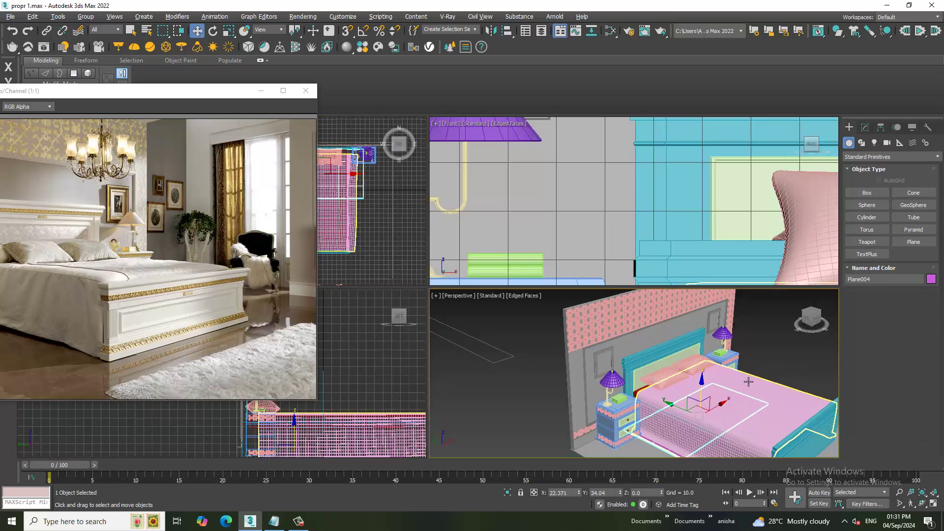
pyautogui.hotkey('alt', 'w')
pyautogui.moveTo(556, 344); pyautogui.dragTo(548, 230)
pyautogui.click(865, 128)
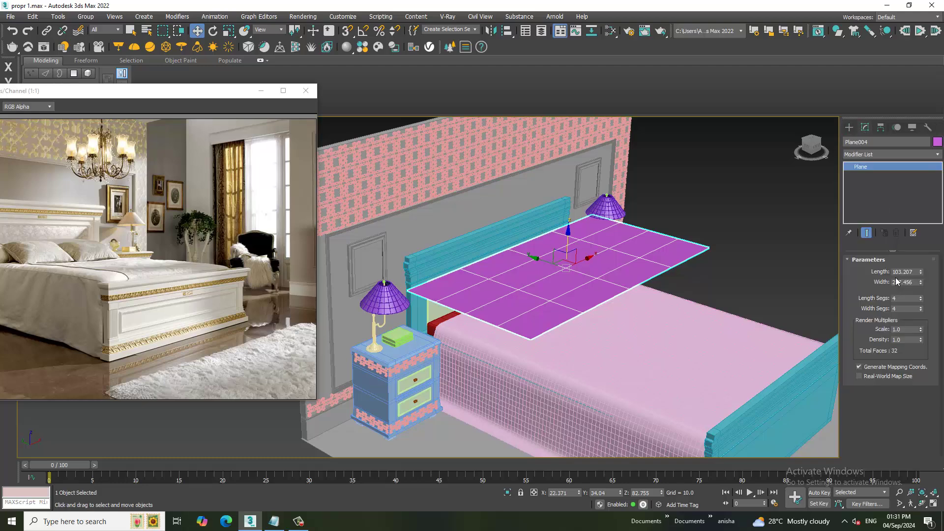
pyautogui.write('60')
pyautogui.press('Tab')
pyautogui.write('60')
pyautogui.press('Return')
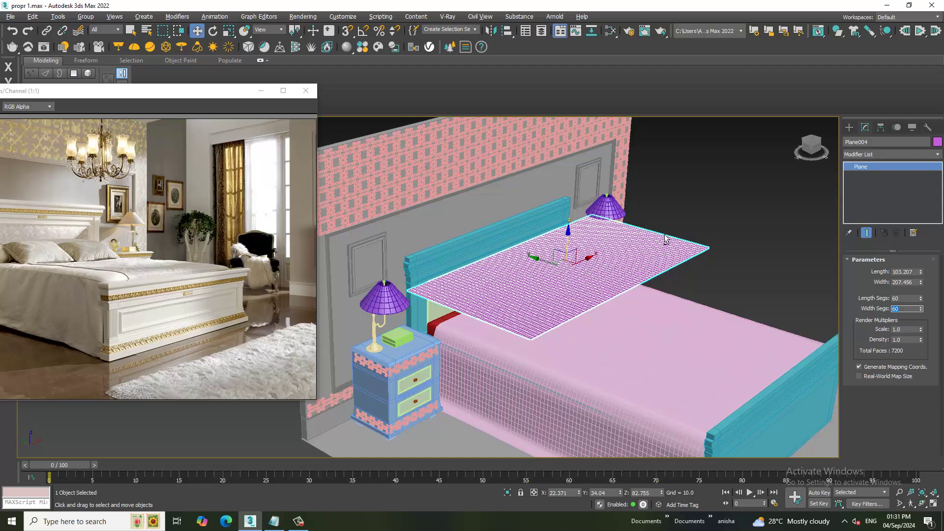
pyautogui.moveTo(665, 234)
pyautogui.keyDown('alt'); pyautogui.mouseDown(button='middle')
pyautogui.moveTo(649, 291)
pyautogui.moveTo(633, 298)
pyautogui.moveTo(642, 294)
pyautogui.moveTo(635, 282)
pyautogui.mouseUp(button='middle'); pyautogui.keyUp('alt')
pyautogui.scroll(5, 642, 295)
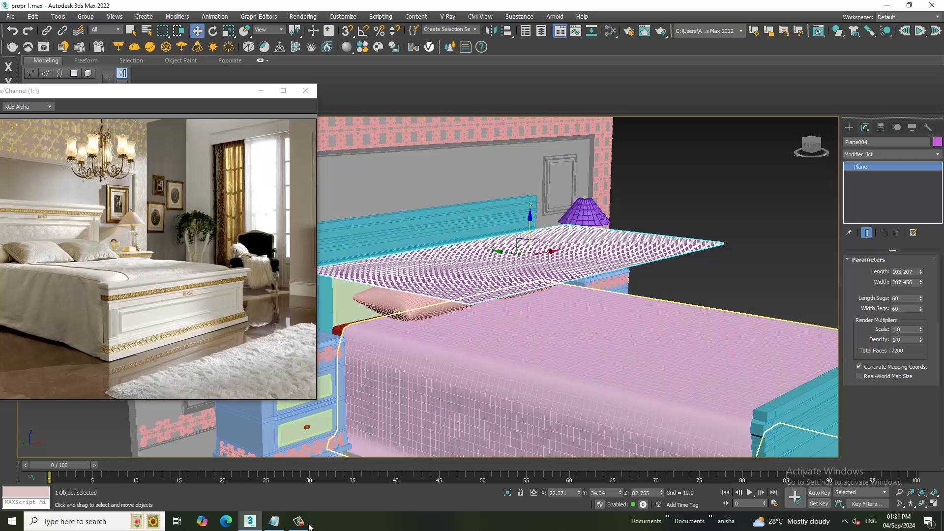
pyautogui.moveTo(685, 312)
pyautogui.keyDown('alt'); pyautogui.mouseDown(button='middle')
pyautogui.moveTo(667, 298)
pyautogui.moveTo(699, 298)
pyautogui.mouseUp(button='middle'); pyautogui.keyUp('alt')
pyautogui.scroll(-5, 668, 298)
pyautogui.scroll(3, 700, 299)
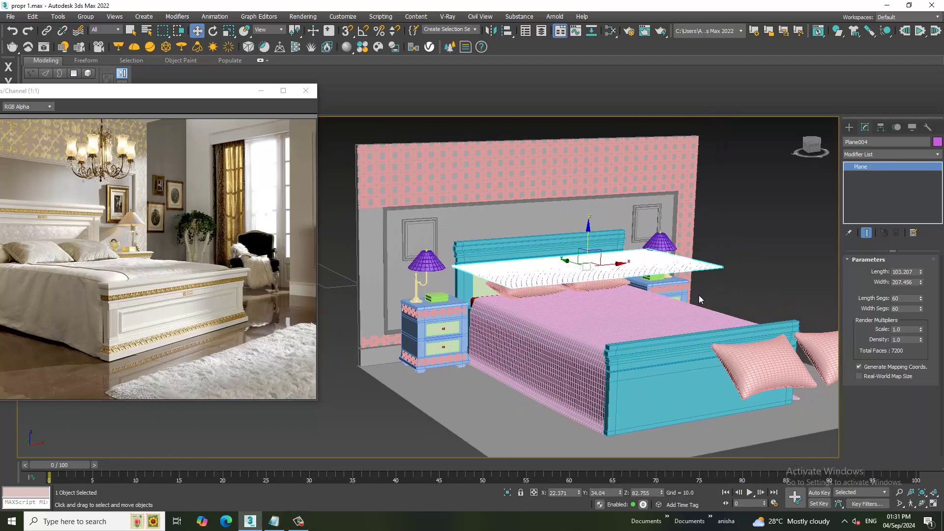
# Add a Cloth modifier to the plane.
pyautogui.click(885, 154)
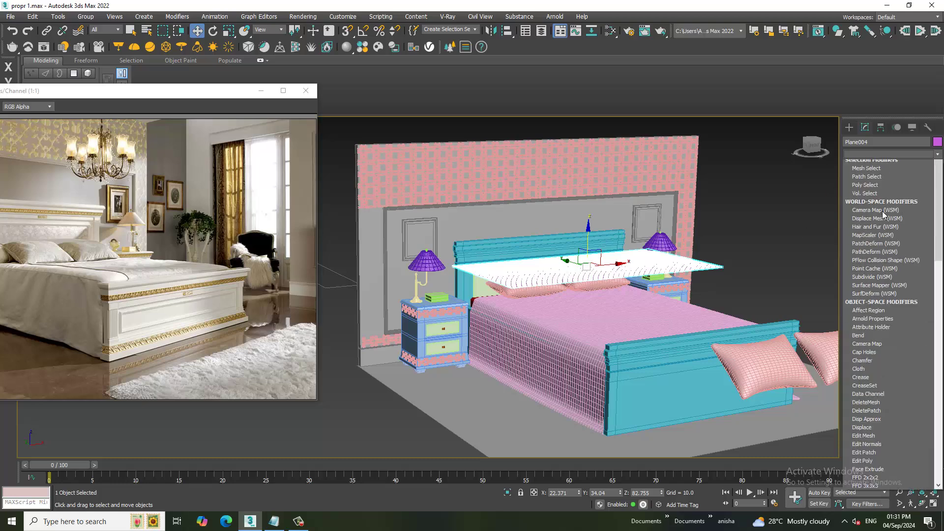
pyautogui.press('c')
pyautogui.press('l')
pyautogui.press('Return')
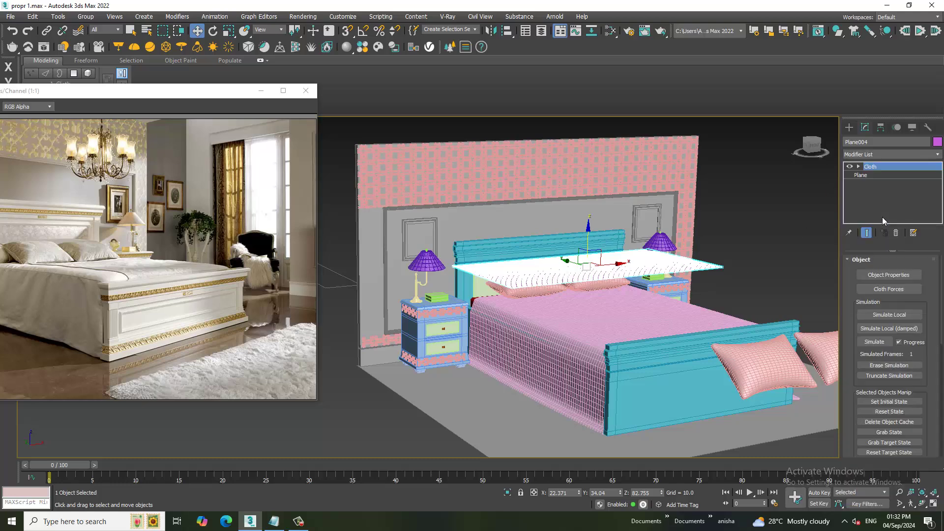
# In Object Properties, set Plane004 to Cloth with the Silk preset.
pyautogui.click(882, 277)
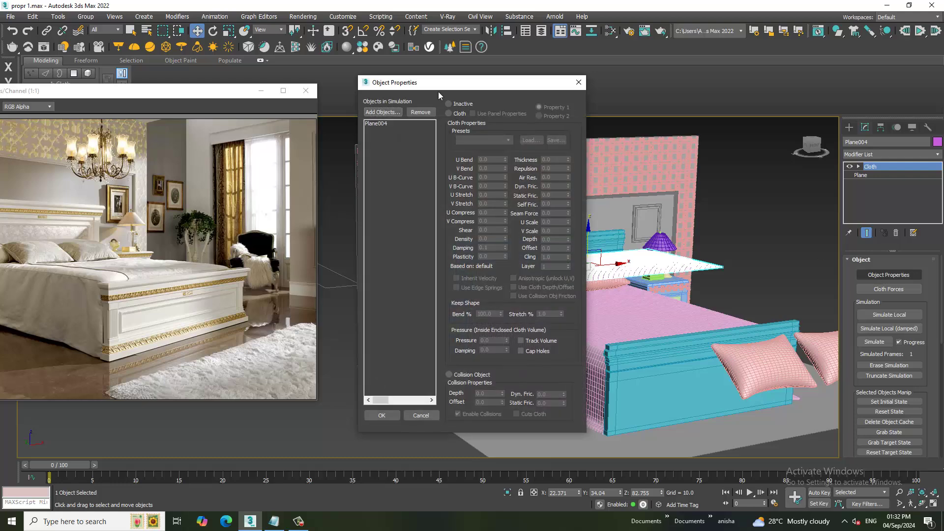
pyautogui.click(459, 114)
pyautogui.click(380, 123)
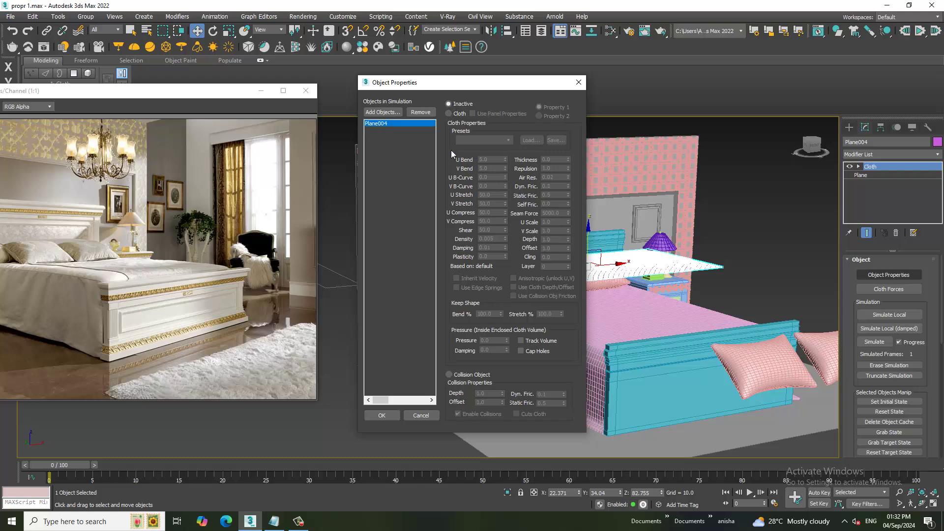
pyautogui.click(448, 114)
pyautogui.click(485, 140)
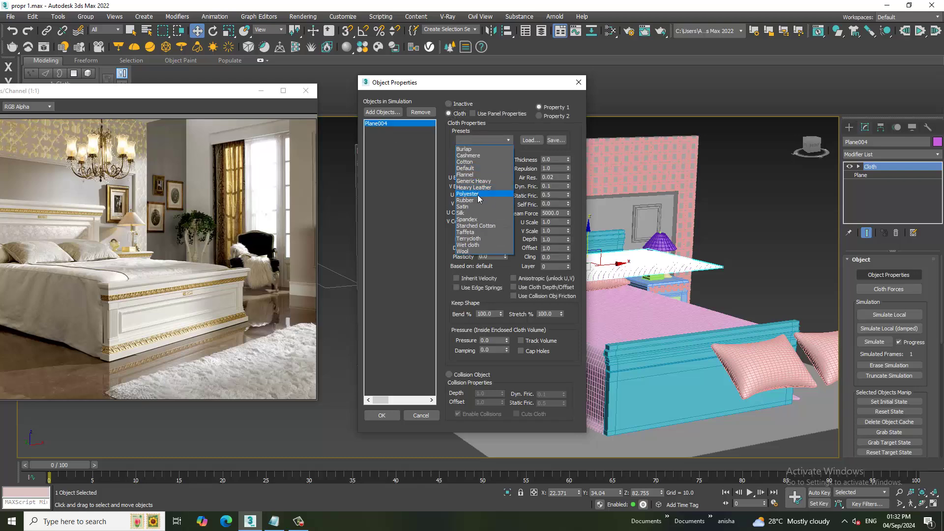
pyautogui.click(474, 212)
# Start adding simulation objects and browse down the object list.
pyautogui.click(400, 113)
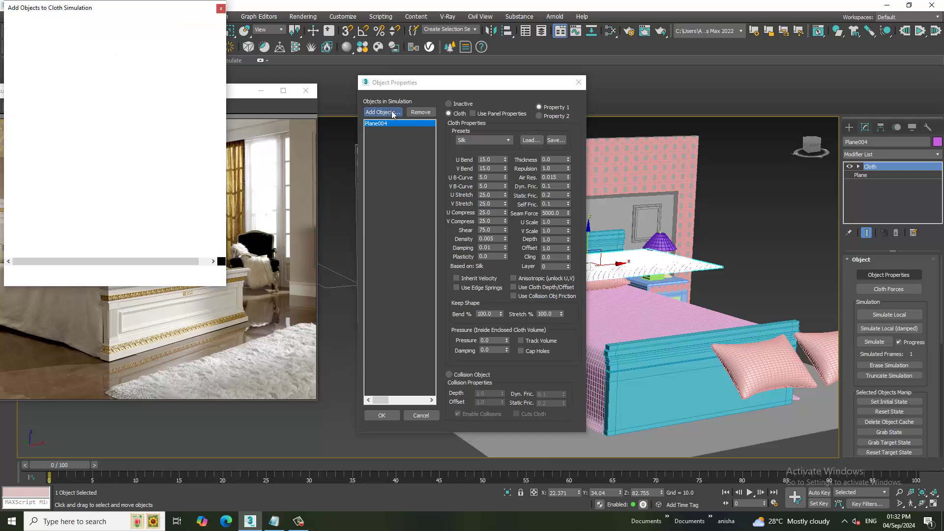
pyautogui.click(51, 69)
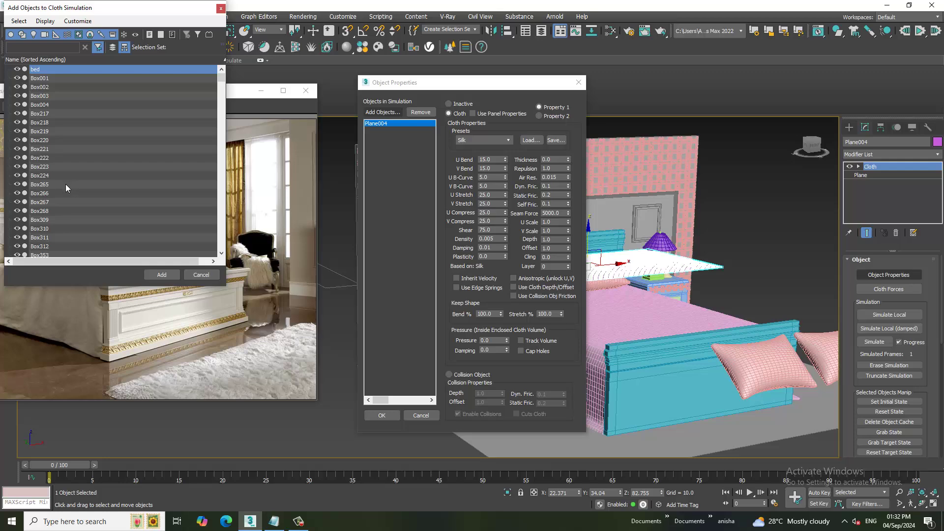
pyautogui.scroll(-3, 66, 187)
pyautogui.scroll(-3, 75, 198)
pyautogui.scroll(-3, 85, 211)
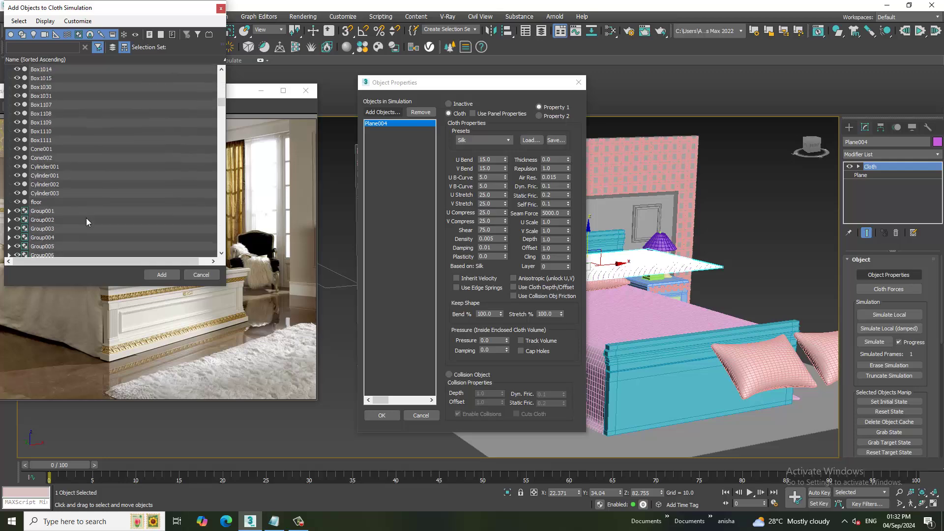
pyautogui.scroll(-5, 86, 220)
pyautogui.scroll(-5, 86, 220)
pyautogui.scroll(-5, 84, 221)
pyautogui.scroll(-5, 82, 213)
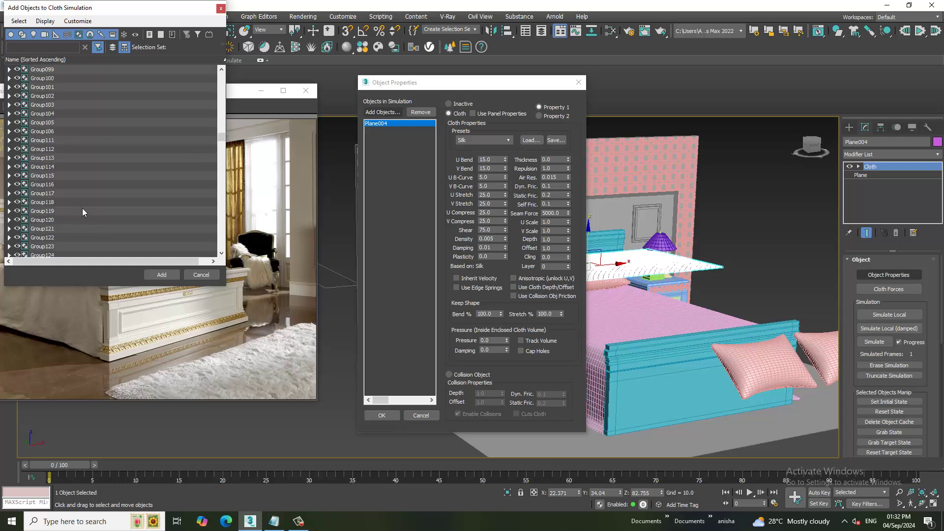
pyautogui.scroll(-10, 82, 211)
pyautogui.scroll(-10, 85, 209)
pyautogui.scroll(-10, 82, 214)
pyautogui.moveTo(223, 171); pyautogui.dragTo(225, 257)
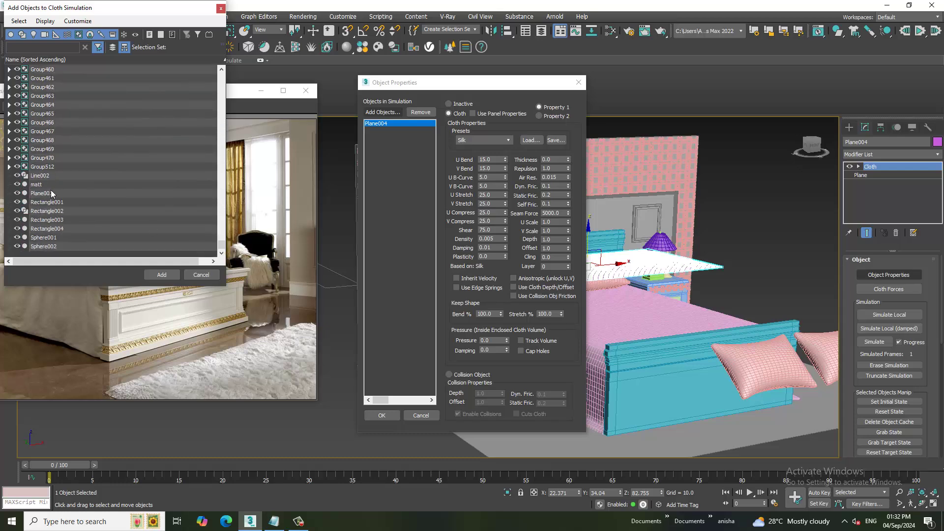
# Select matt through Sphere002, then cancel and close Object Properties.
pyautogui.moveTo(49, 186); pyautogui.dragTo(55, 213)
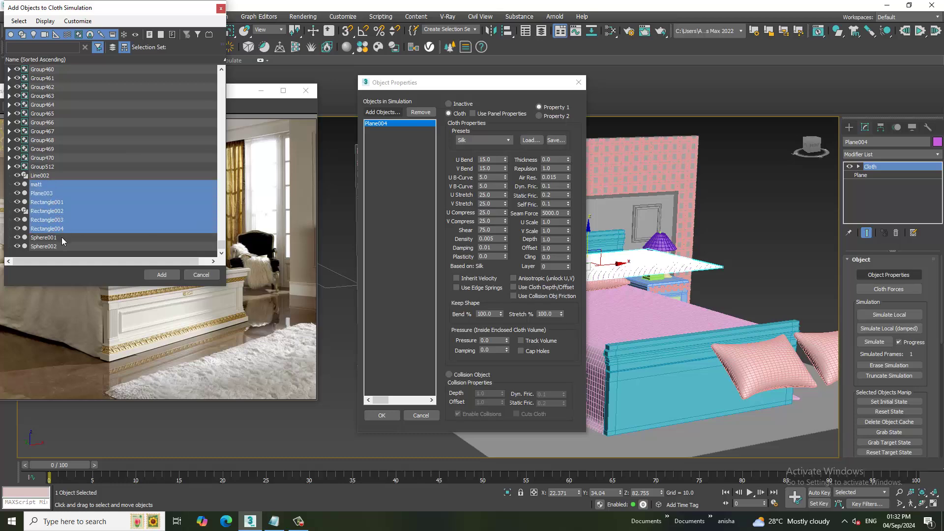
pyautogui.moveTo(56, 212); pyautogui.dragTo(61, 246)
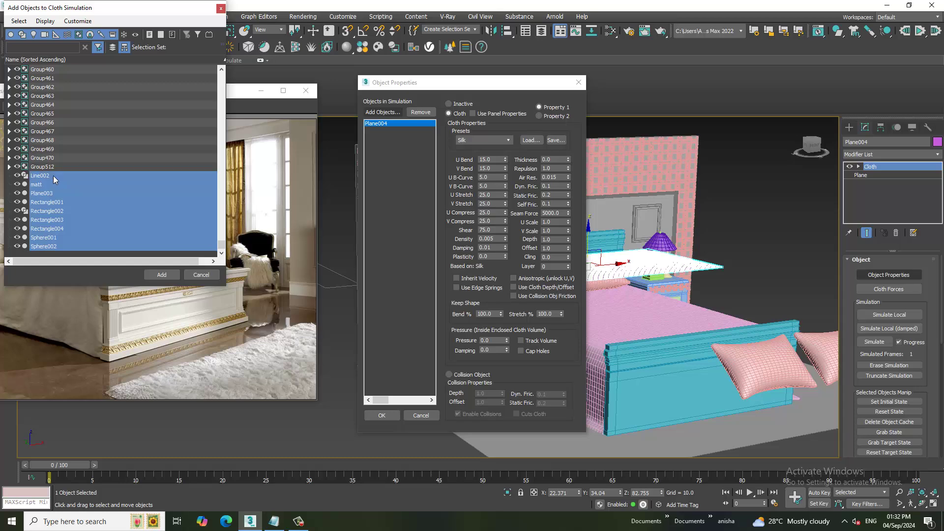
pyautogui.scroll(12, 61, 176)
pyautogui.scroll(10, 61, 176)
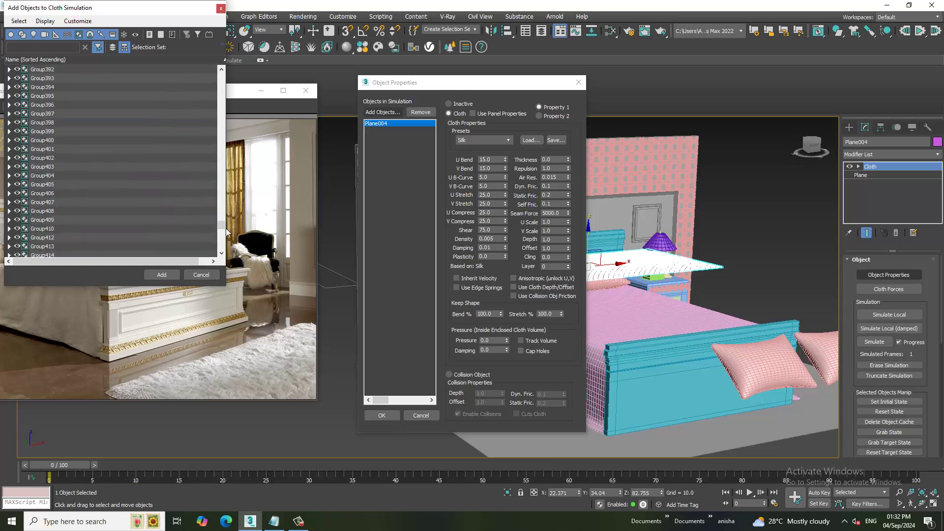
pyautogui.moveTo(223, 226); pyautogui.dragTo(226, 77)
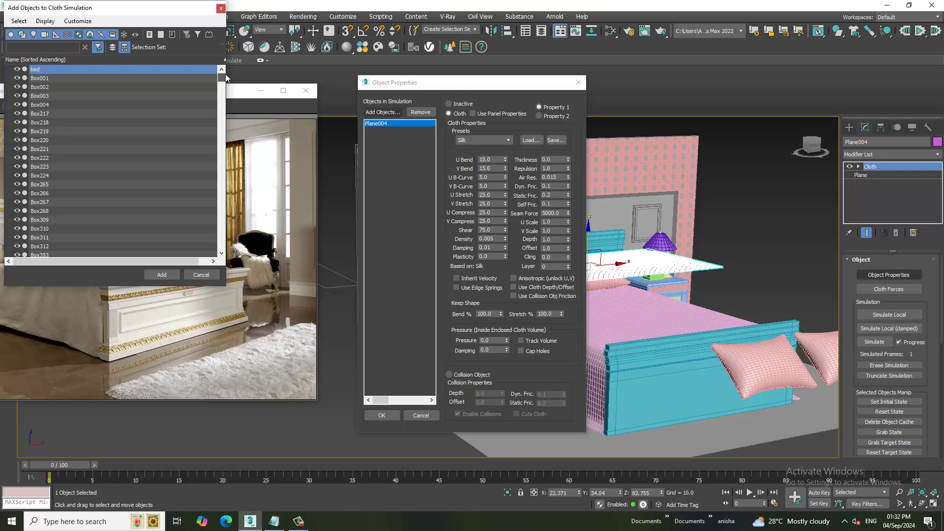
pyautogui.click(206, 273)
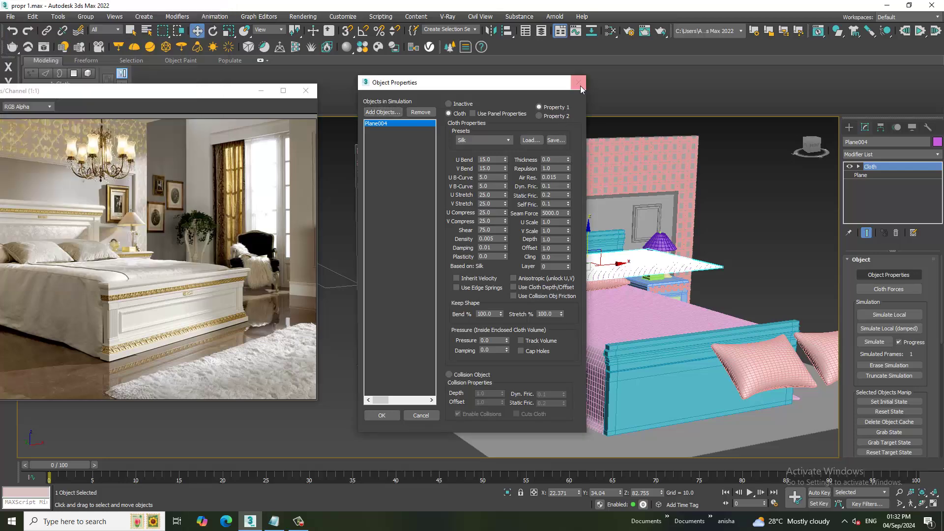
pyautogui.click(579, 83)
# Name the left headboard pillow 123 and the right one 456.
pyautogui.click(533, 298)
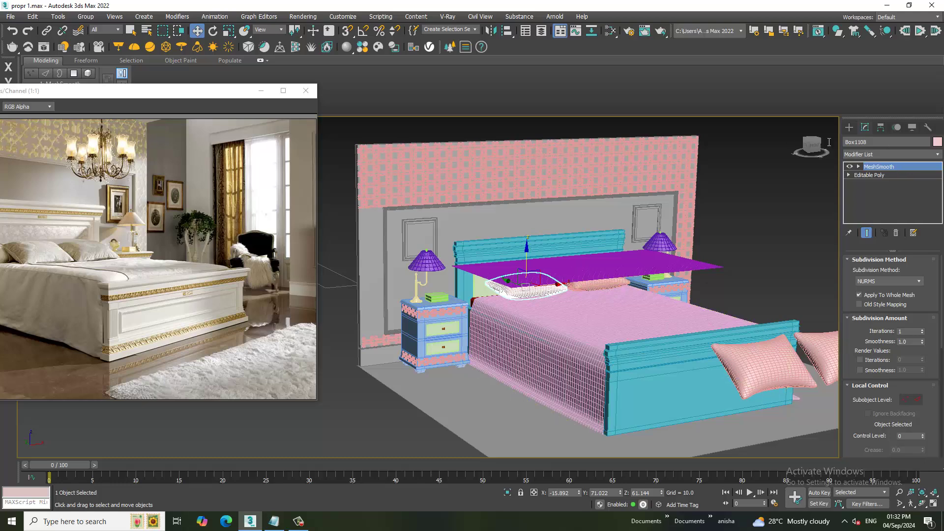
pyautogui.click(883, 143)
pyautogui.write('123')
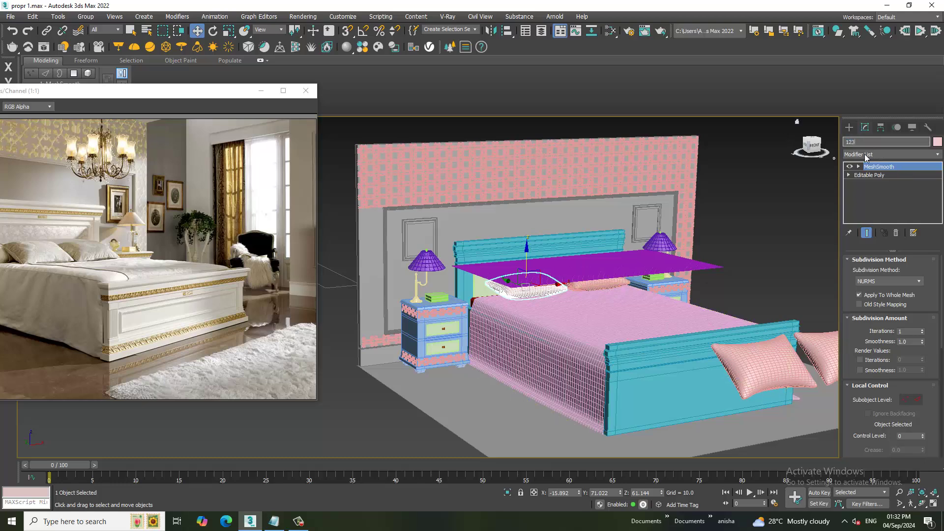
pyautogui.click(593, 283)
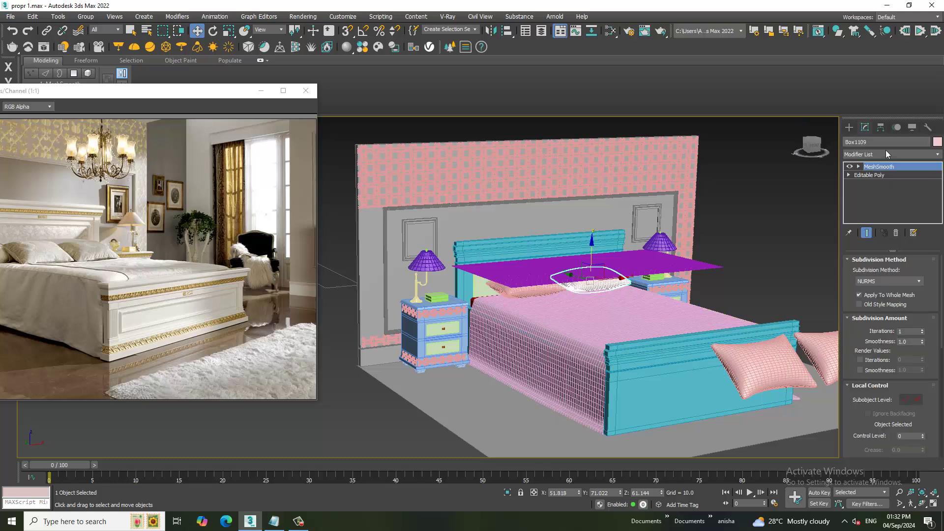
pyautogui.write('456')
pyautogui.press('Return')
# Reselect the cloth plane and set it to Cloth with the Satin preset.
pyautogui.click(689, 264)
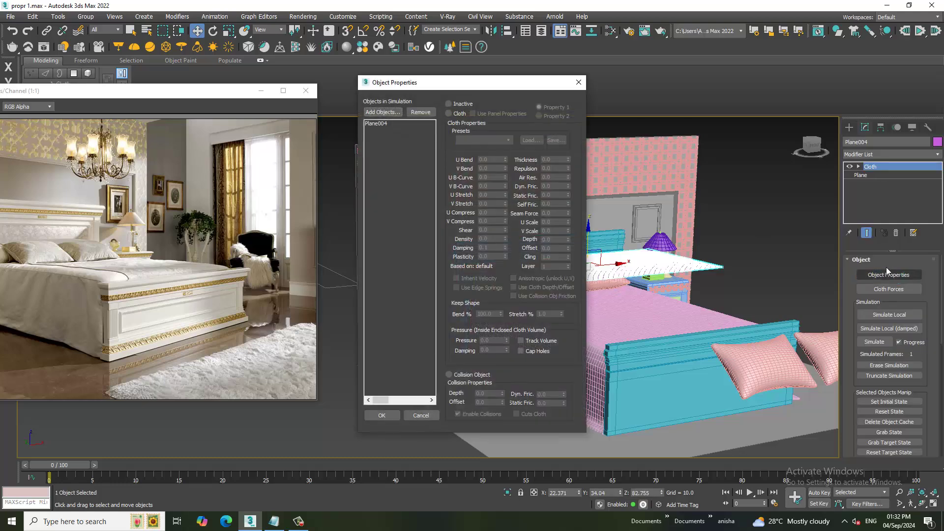
pyautogui.click(384, 123)
pyautogui.click(449, 114)
pyautogui.click(480, 140)
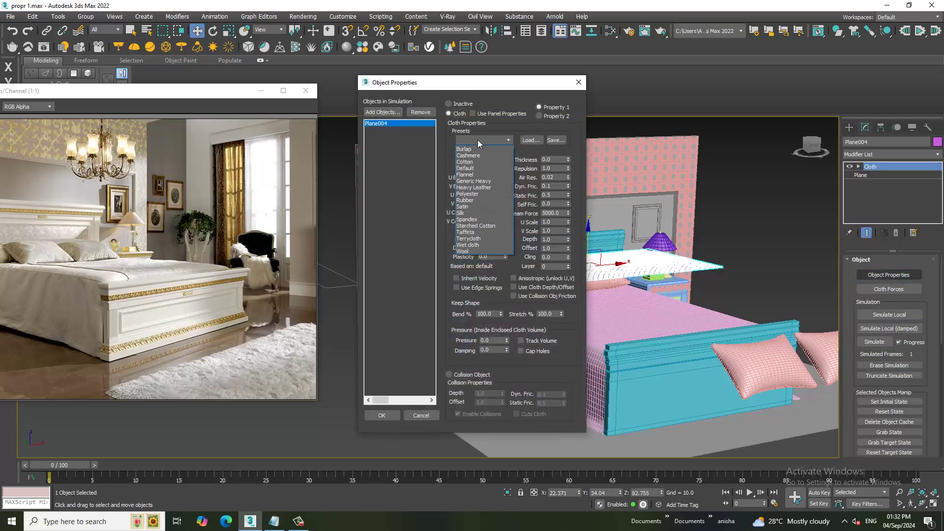
pyautogui.click(473, 207)
# Add 123, 456, bed and matt as collision objects with static friction 1.0.
pyautogui.click(382, 112)
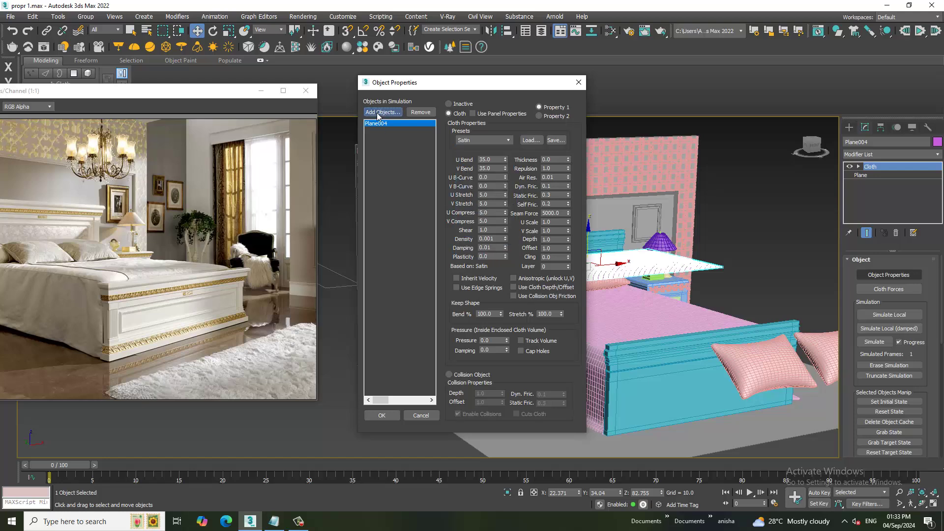
pyautogui.click(51, 69)
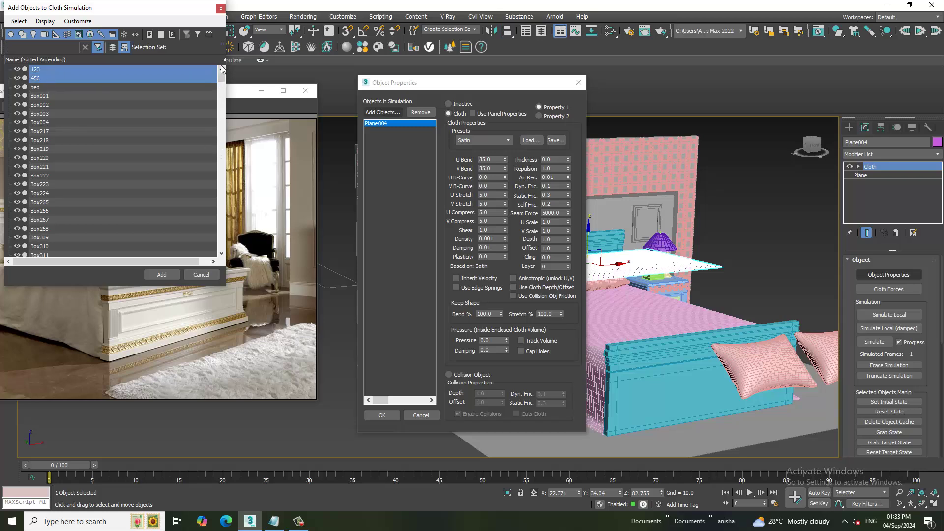
pyautogui.keyDown('ctrl'); pyautogui.click(71, 87); pyautogui.keyUp('ctrl')
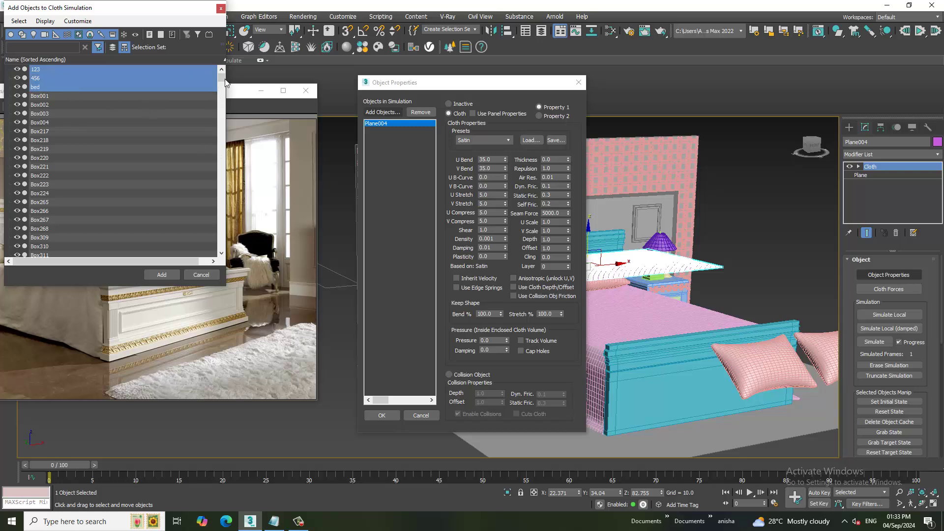
pyautogui.moveTo(226, 82); pyautogui.dragTo(216, 256)
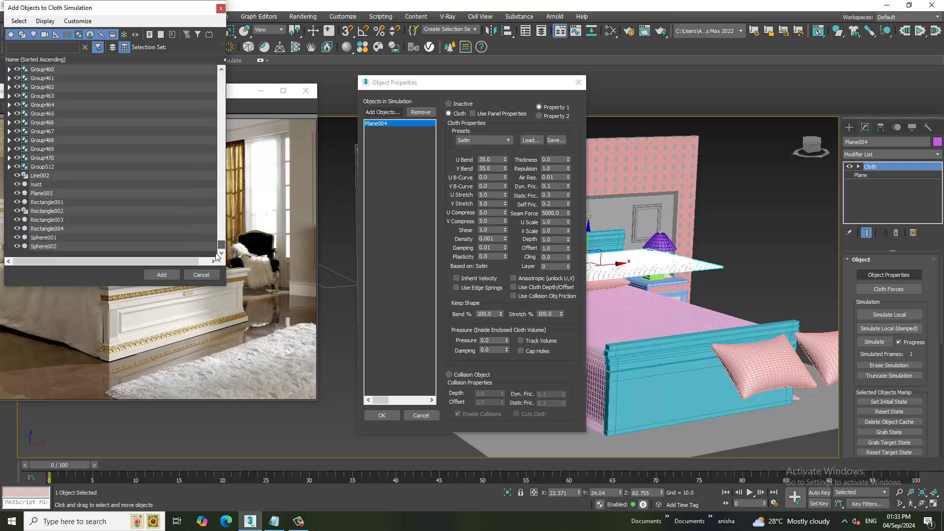
pyautogui.keyDown('ctrl'); pyautogui.click(43, 185); pyautogui.keyUp('ctrl')
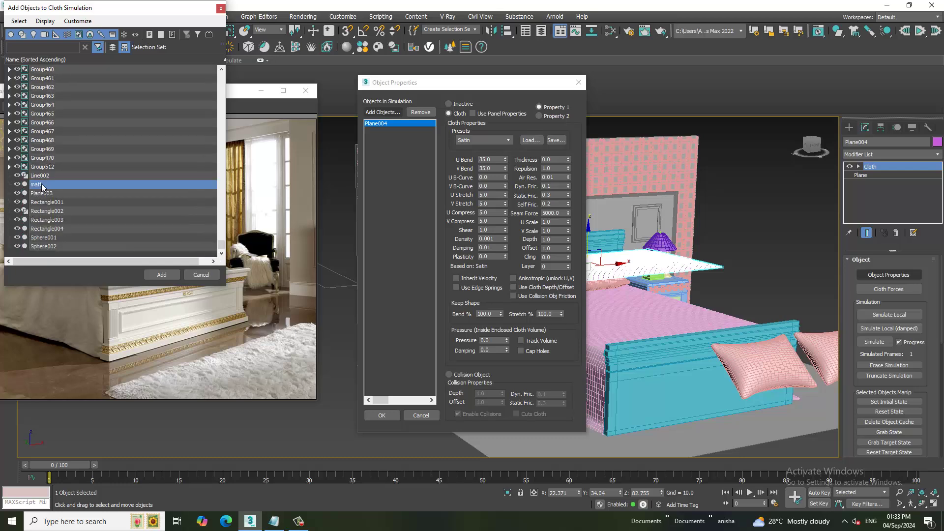
pyautogui.click(160, 275)
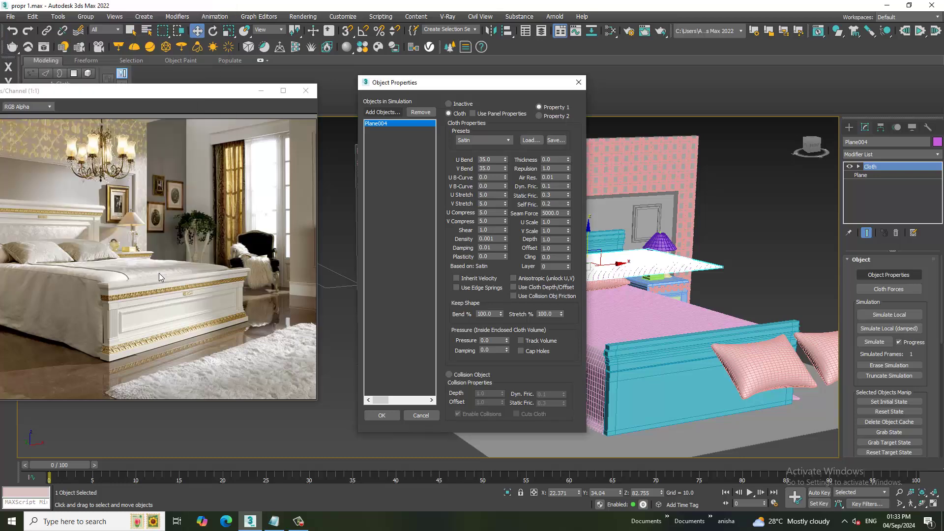
pyautogui.click(474, 374)
pyautogui.write('1')
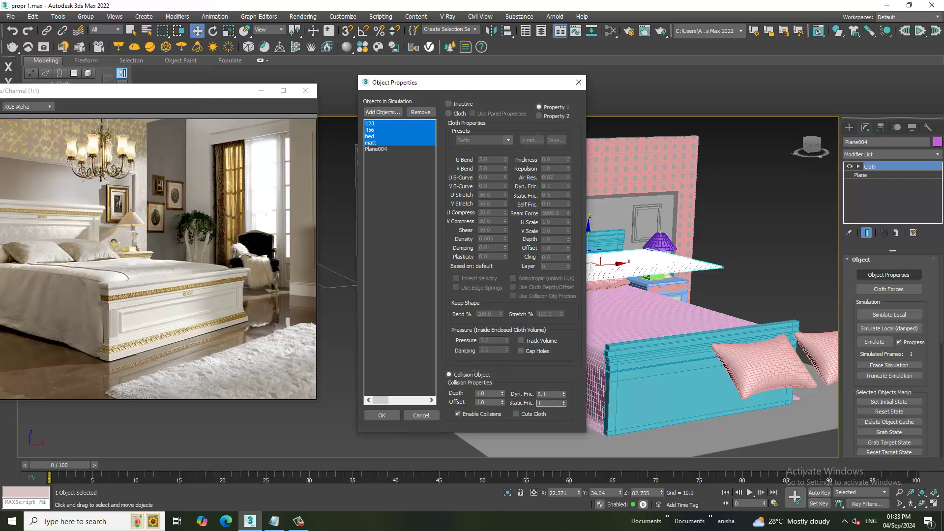
pyautogui.hotkey('shift', 'Tab')
# Confirm Object Properties and run Simulate Local until the sheet drapes over the bed.
pyautogui.click(381, 415)
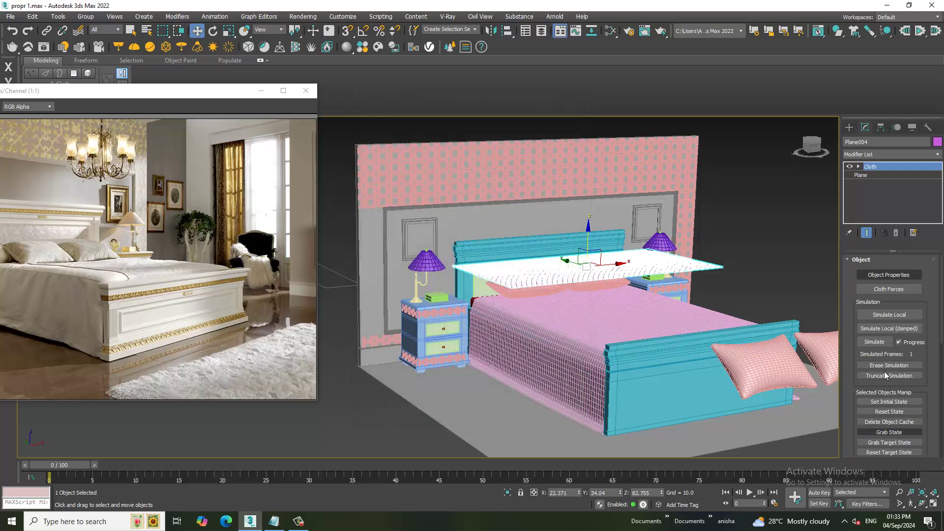
pyautogui.click(894, 316)
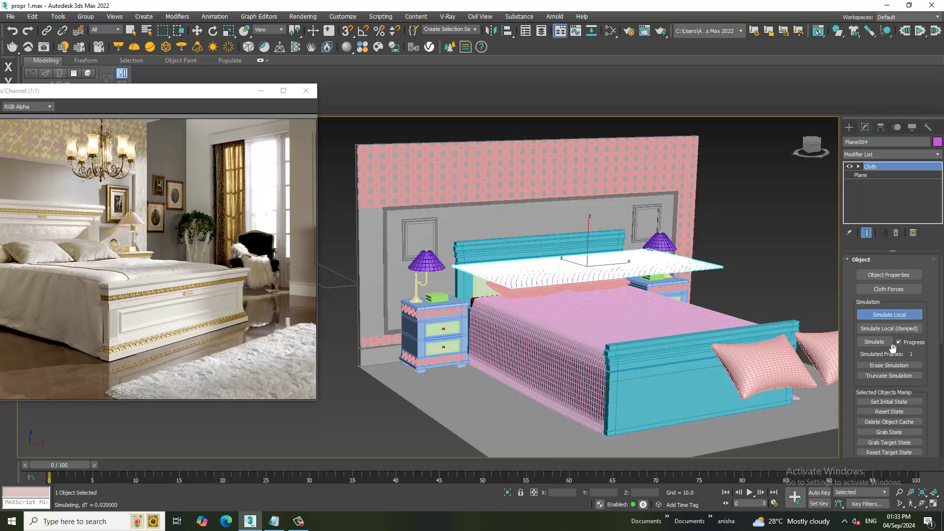
pyautogui.click(893, 317)
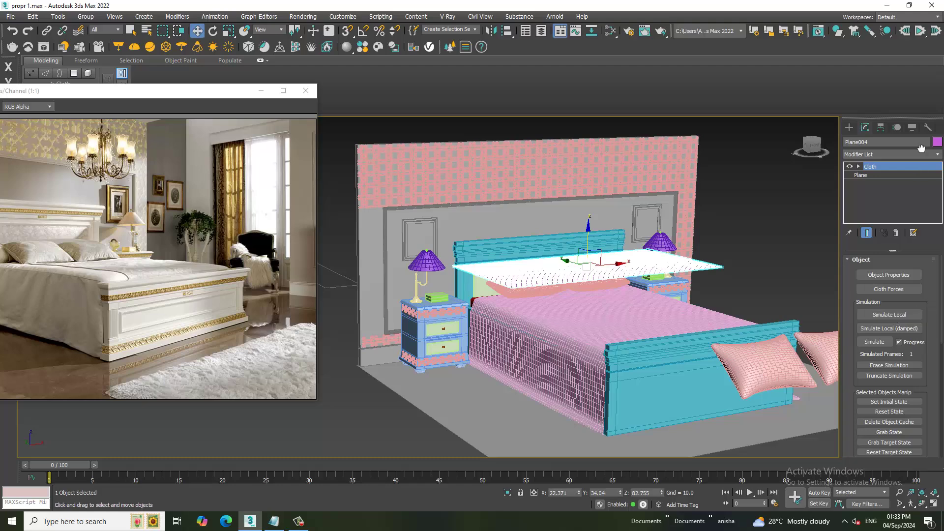
pyautogui.scroll(-5, 898, 392)
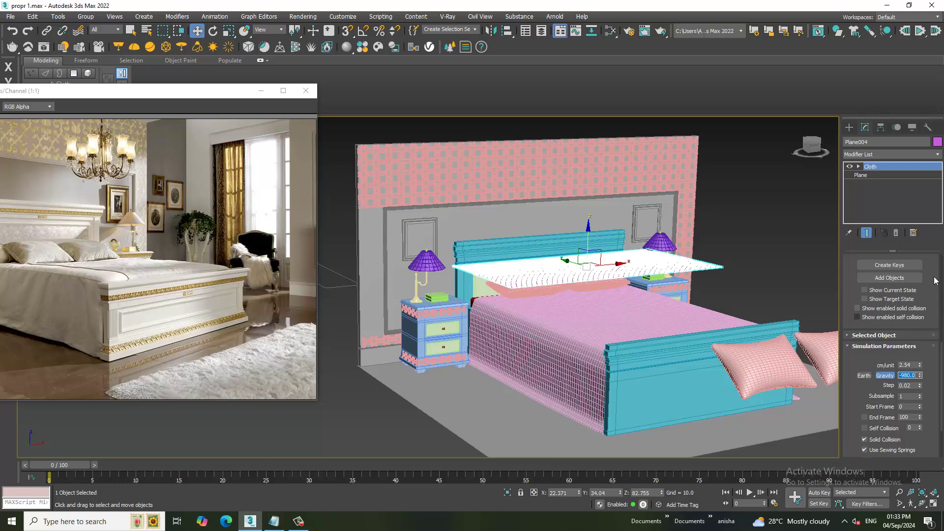
pyautogui.scroll(5, 925, 285)
pyautogui.click(893, 314)
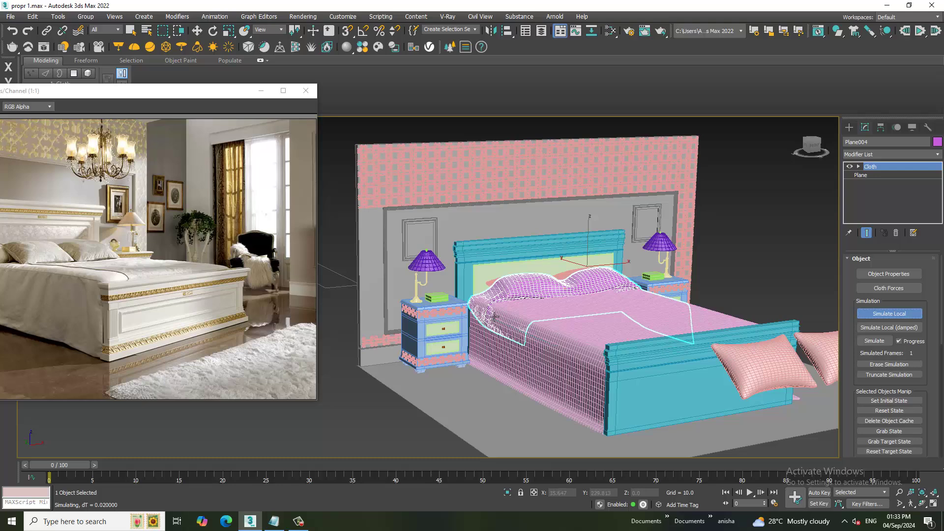
# Convert the draped cloth sheet to Editable Poly.
pyautogui.press('w')
pyautogui.rightClick(532, 289)
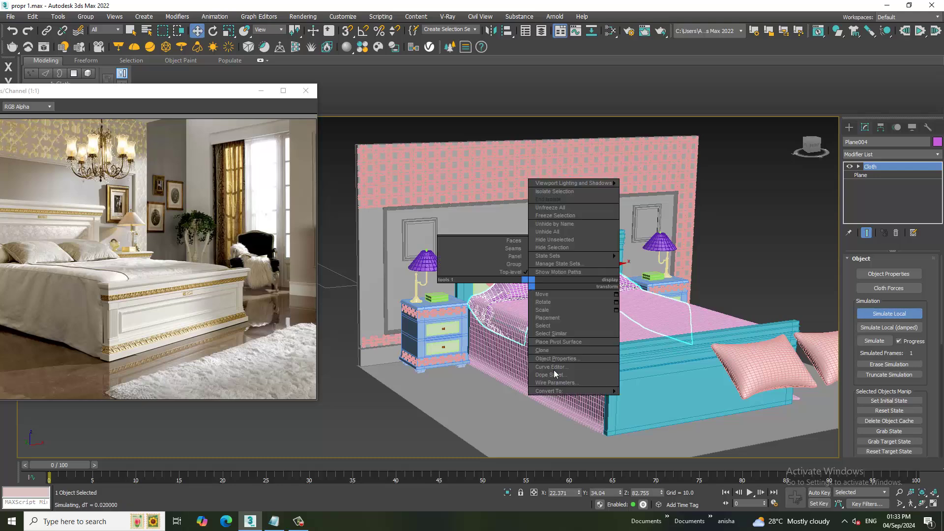
pyautogui.click(659, 398)
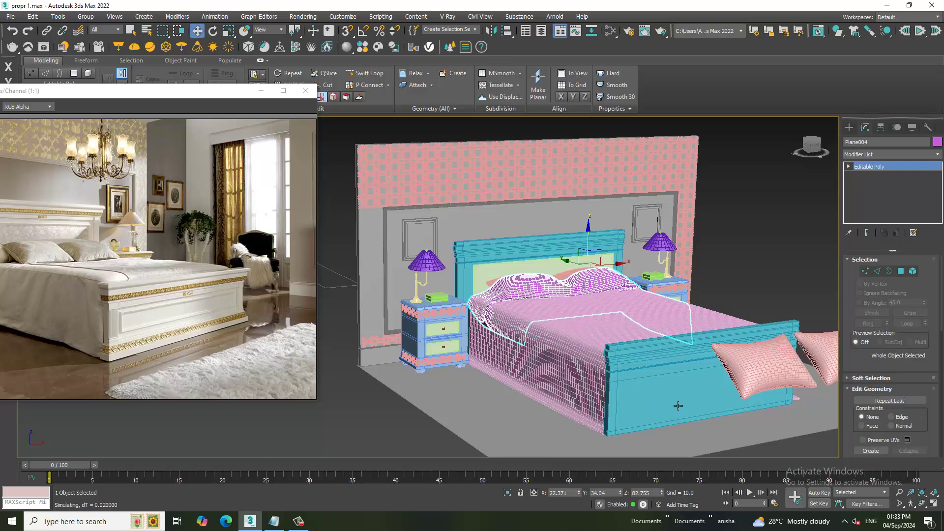
# Move both pillows from the bed's foot up onto the sheet at the headboard.
pyautogui.click(748, 210)
pyautogui.moveTo(748, 211)
pyautogui.mouseDown(button='middle')
pyautogui.moveTo(608, 372)
pyautogui.moveTo(599, 371)
pyautogui.mouseUp(button='middle')
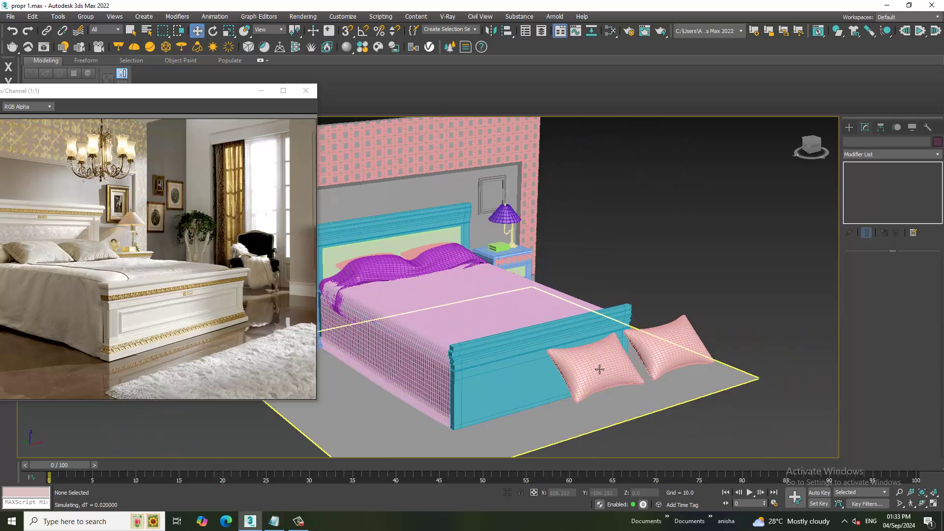
pyautogui.click(599, 370)
pyautogui.keyDown('ctrl'); pyautogui.click(627, 354); pyautogui.keyUp('ctrl')
pyautogui.moveTo(626, 354); pyautogui.dragTo(410, 309)
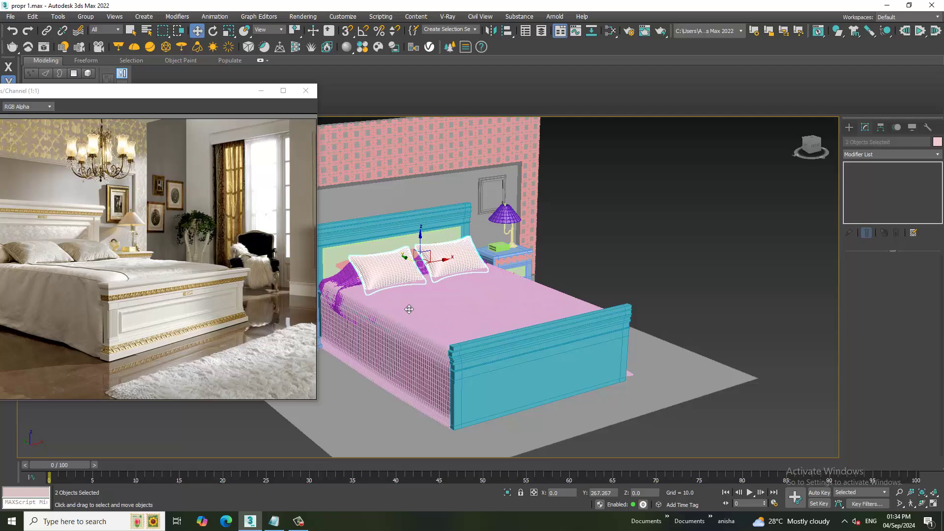
pyautogui.moveTo(411, 309)
pyautogui.keyDown('alt'); pyautogui.mouseDown(button='middle')
pyautogui.moveTo(466, 290)
pyautogui.moveTo(430, 366)
pyautogui.mouseUp(button='middle'); pyautogui.keyUp('alt')
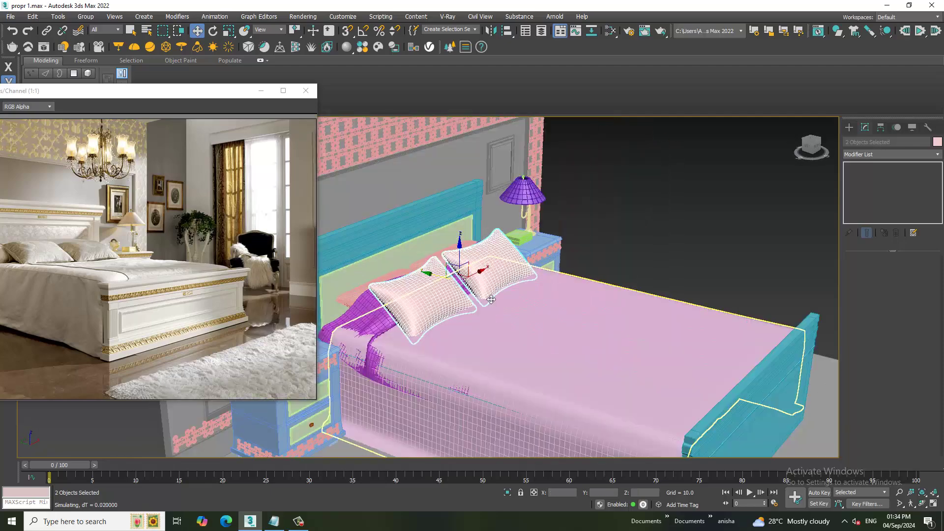
# Add a Shell modifier to the bedsheet with an Outer Amount of about 1.36.
pyautogui.click(430, 365)
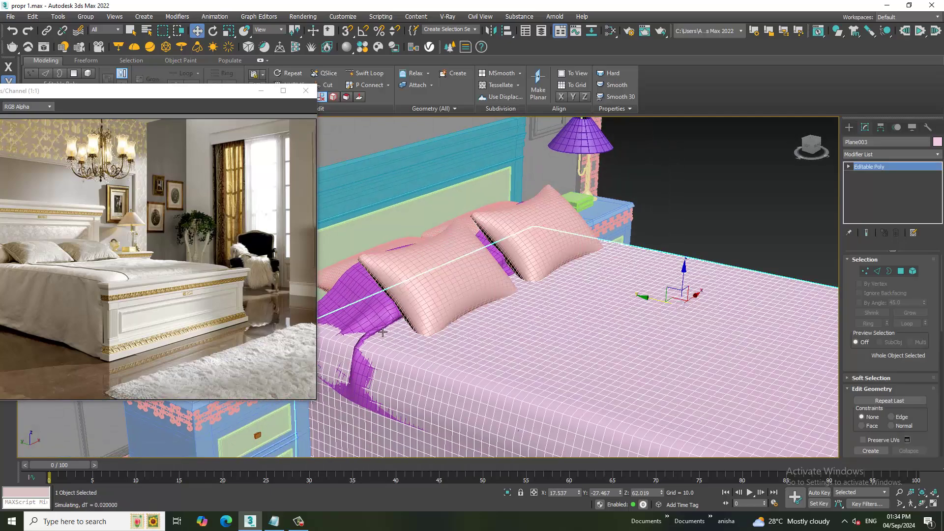
pyautogui.click(886, 154)
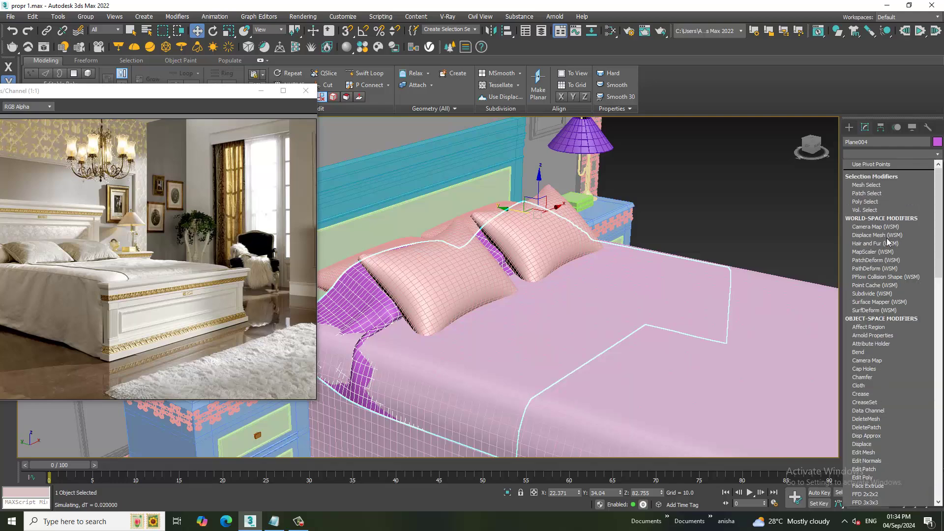
pyautogui.scroll(-5, 888, 243)
pyautogui.click(888, 242)
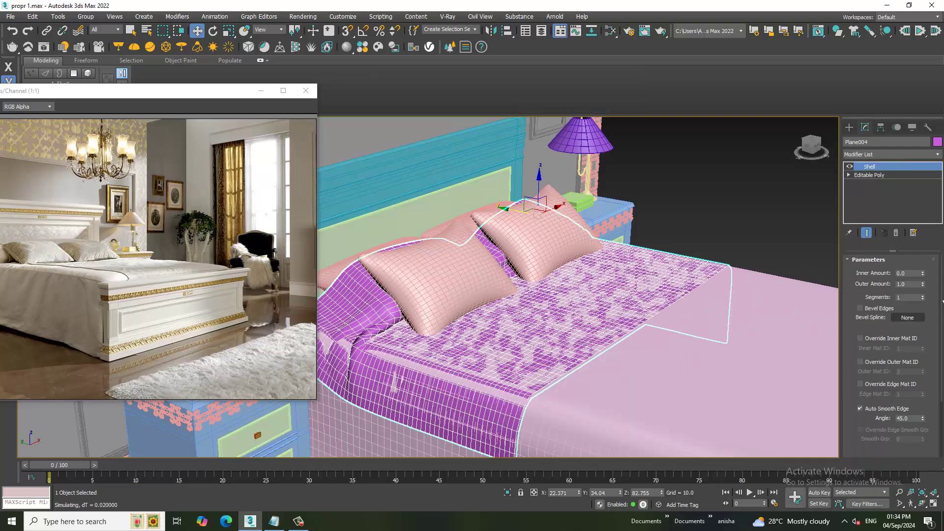
pyautogui.moveTo(924, 285); pyautogui.dragTo(924, 271)
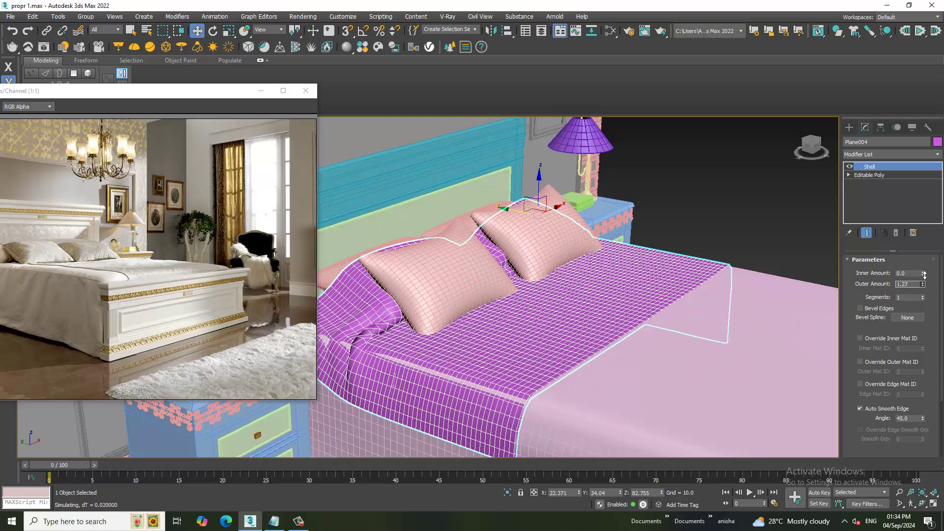
# Collapse the shelled bedsheet into a single Editable Poly.
pyautogui.keyDown('alt'); pyautogui.moveTo(575, 349); pyautogui.dragTo(558, 320, button='middle'); pyautogui.keyUp('alt')
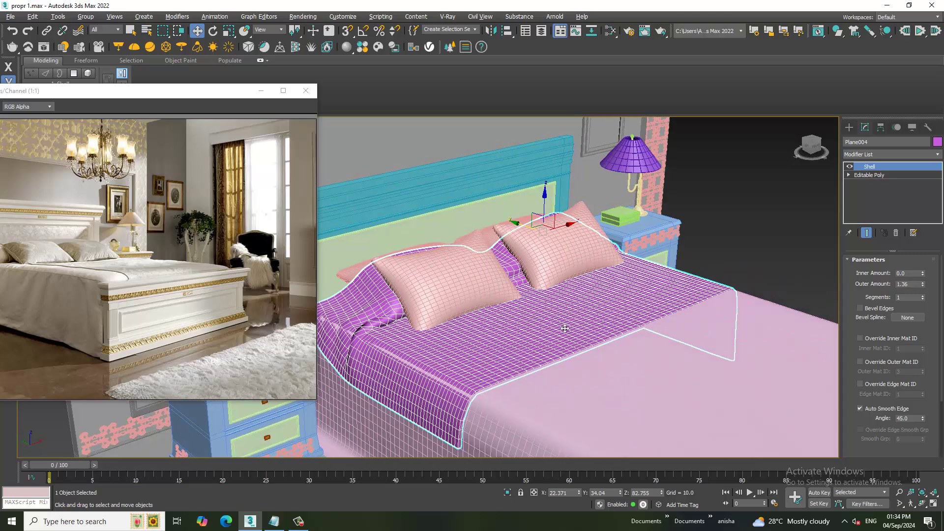
pyautogui.rightClick(558, 320)
pyautogui.click(700, 435)
pyautogui.scroll(-3, 654, 314)
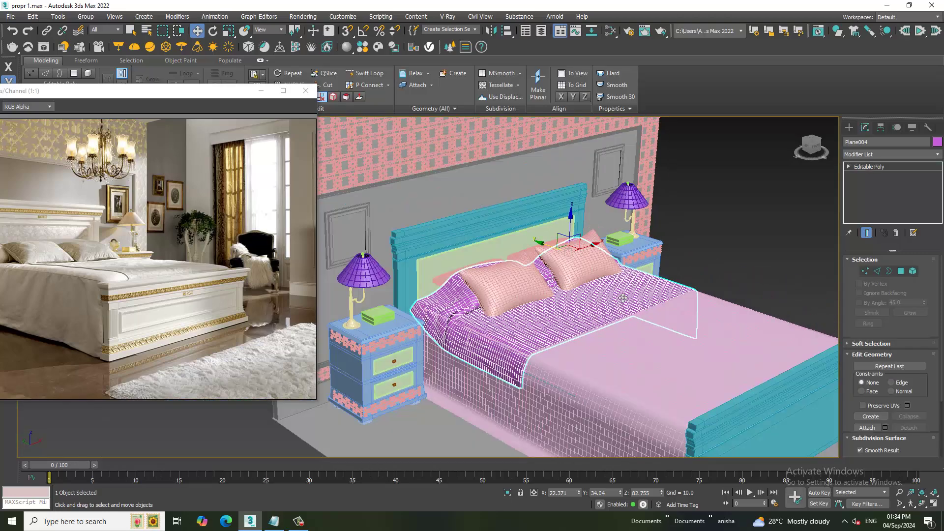
pyautogui.scroll(-3, 664, 312)
pyautogui.scroll(5, 639, 311)
pyautogui.scroll(2, 635, 312)
pyautogui.scroll(-3, 635, 312)
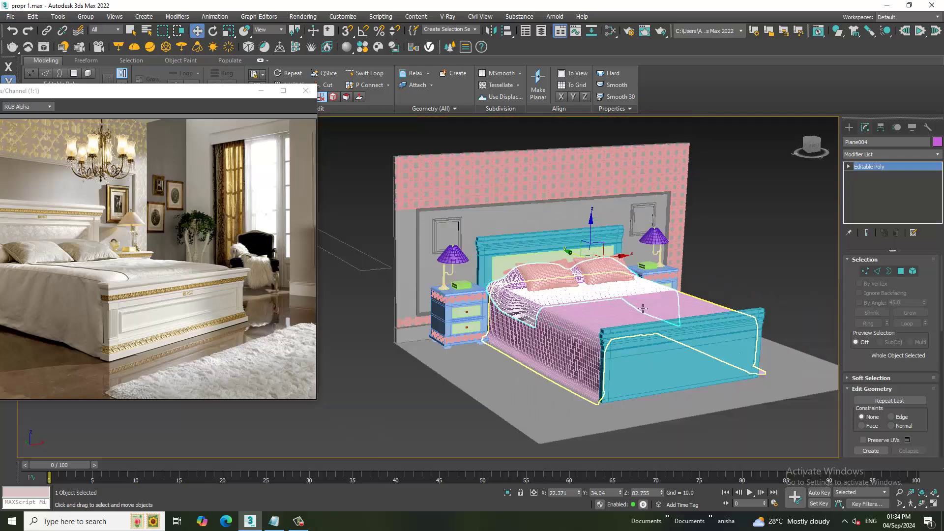
pyautogui.scroll(-1, 620, 307)
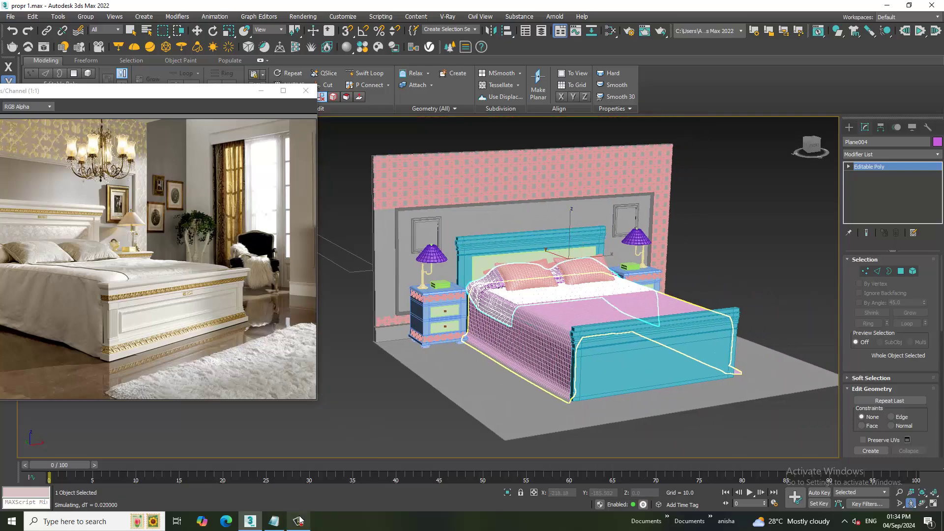
# Add a 'Thanks for Watching...' line at the end of the Notepad notes, then return to 3ds Max.
pyautogui.click(274, 521)
pyautogui.click(387, 94)
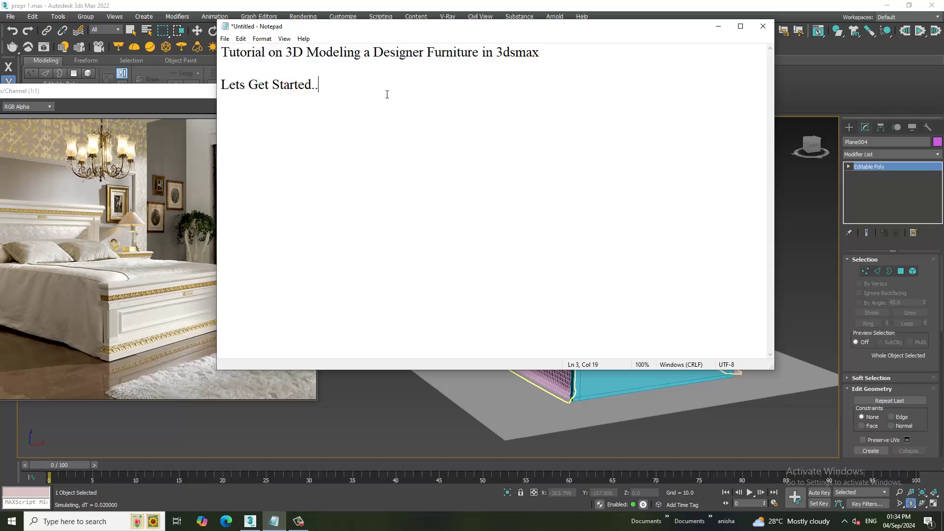
pyautogui.write('Thanks for Wa')
pyautogui.write('t')
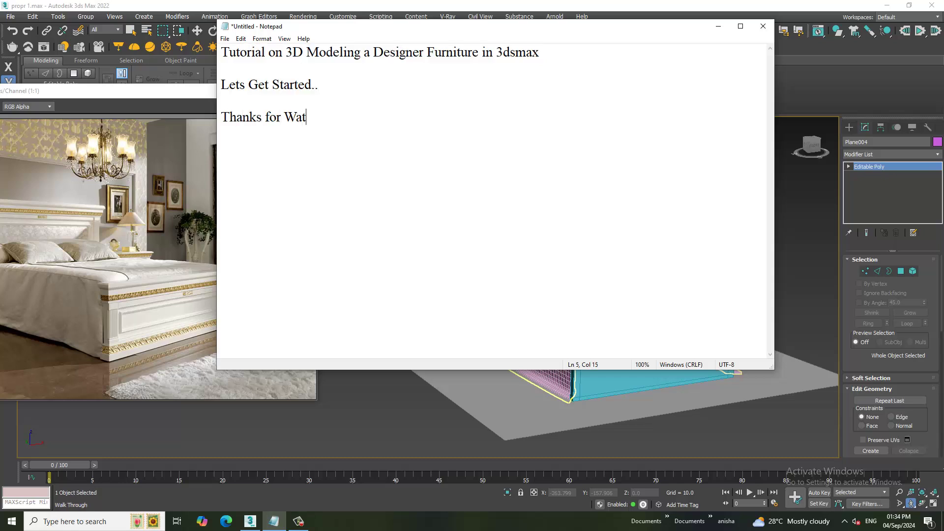
pyautogui.write('ching...')
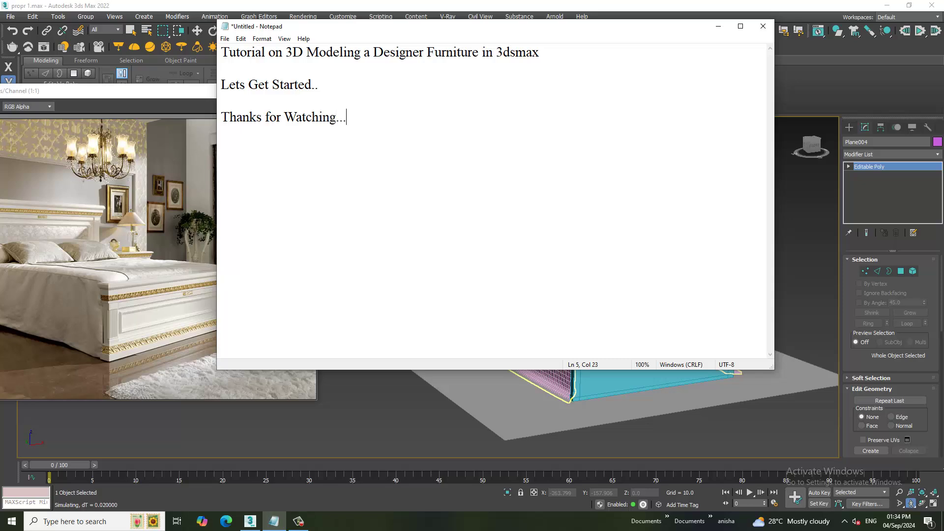
pyautogui.hotkey('alt', 'Tab')
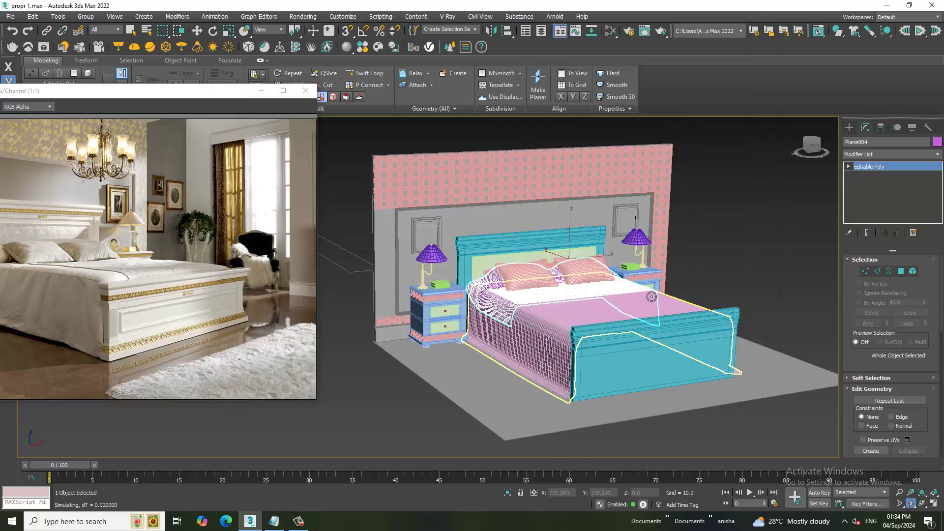
# Deselect everything and zoom in and out to inspect the finished bed with its draped sheet and pillows.
pyautogui.press('w')
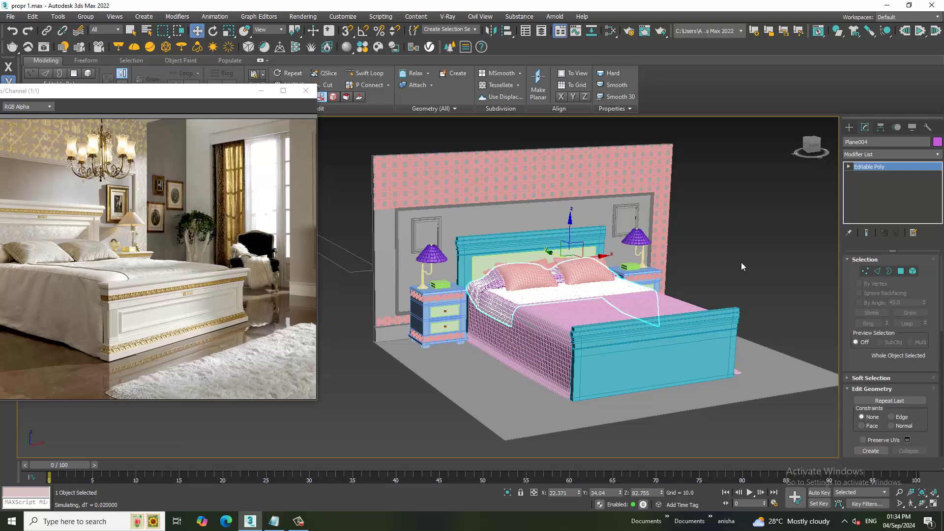
pyautogui.click(742, 262)
pyautogui.scroll(5, 711, 306)
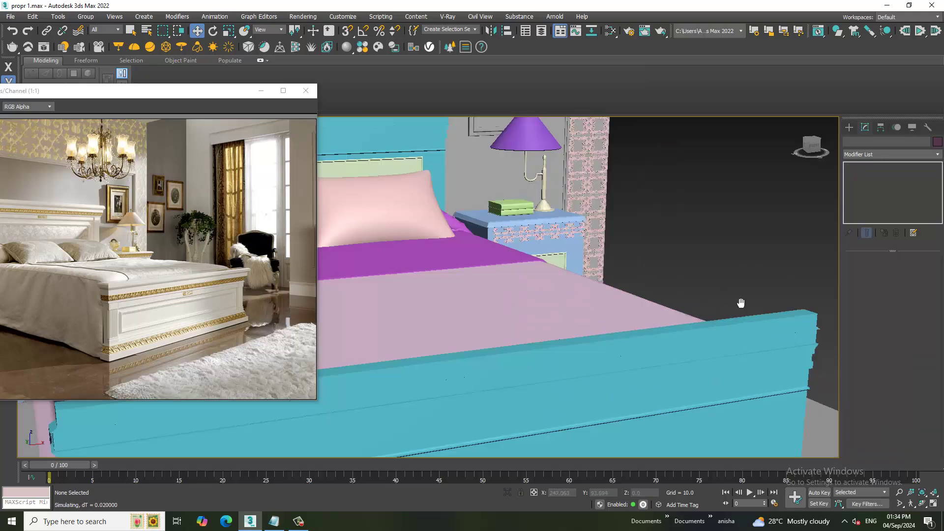
pyautogui.scroll(-4, 741, 303)
pyautogui.scroll(-3, 685, 301)
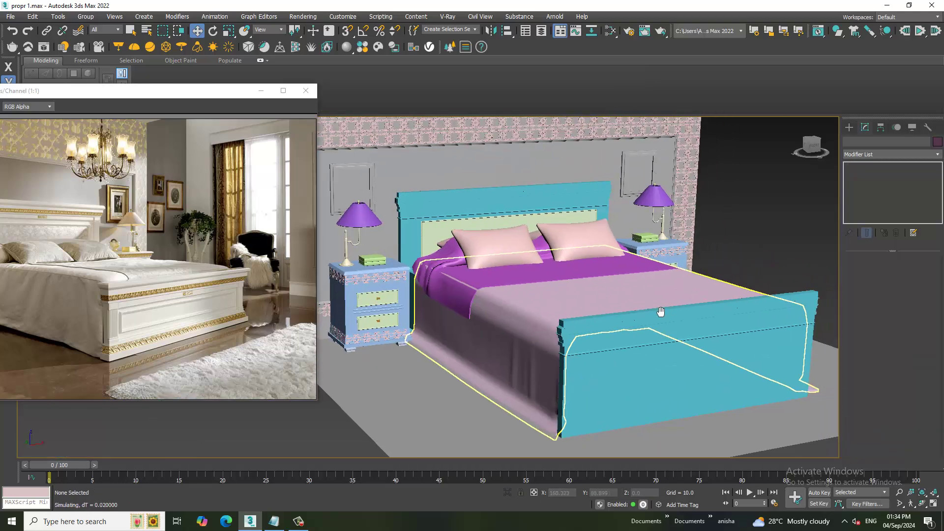